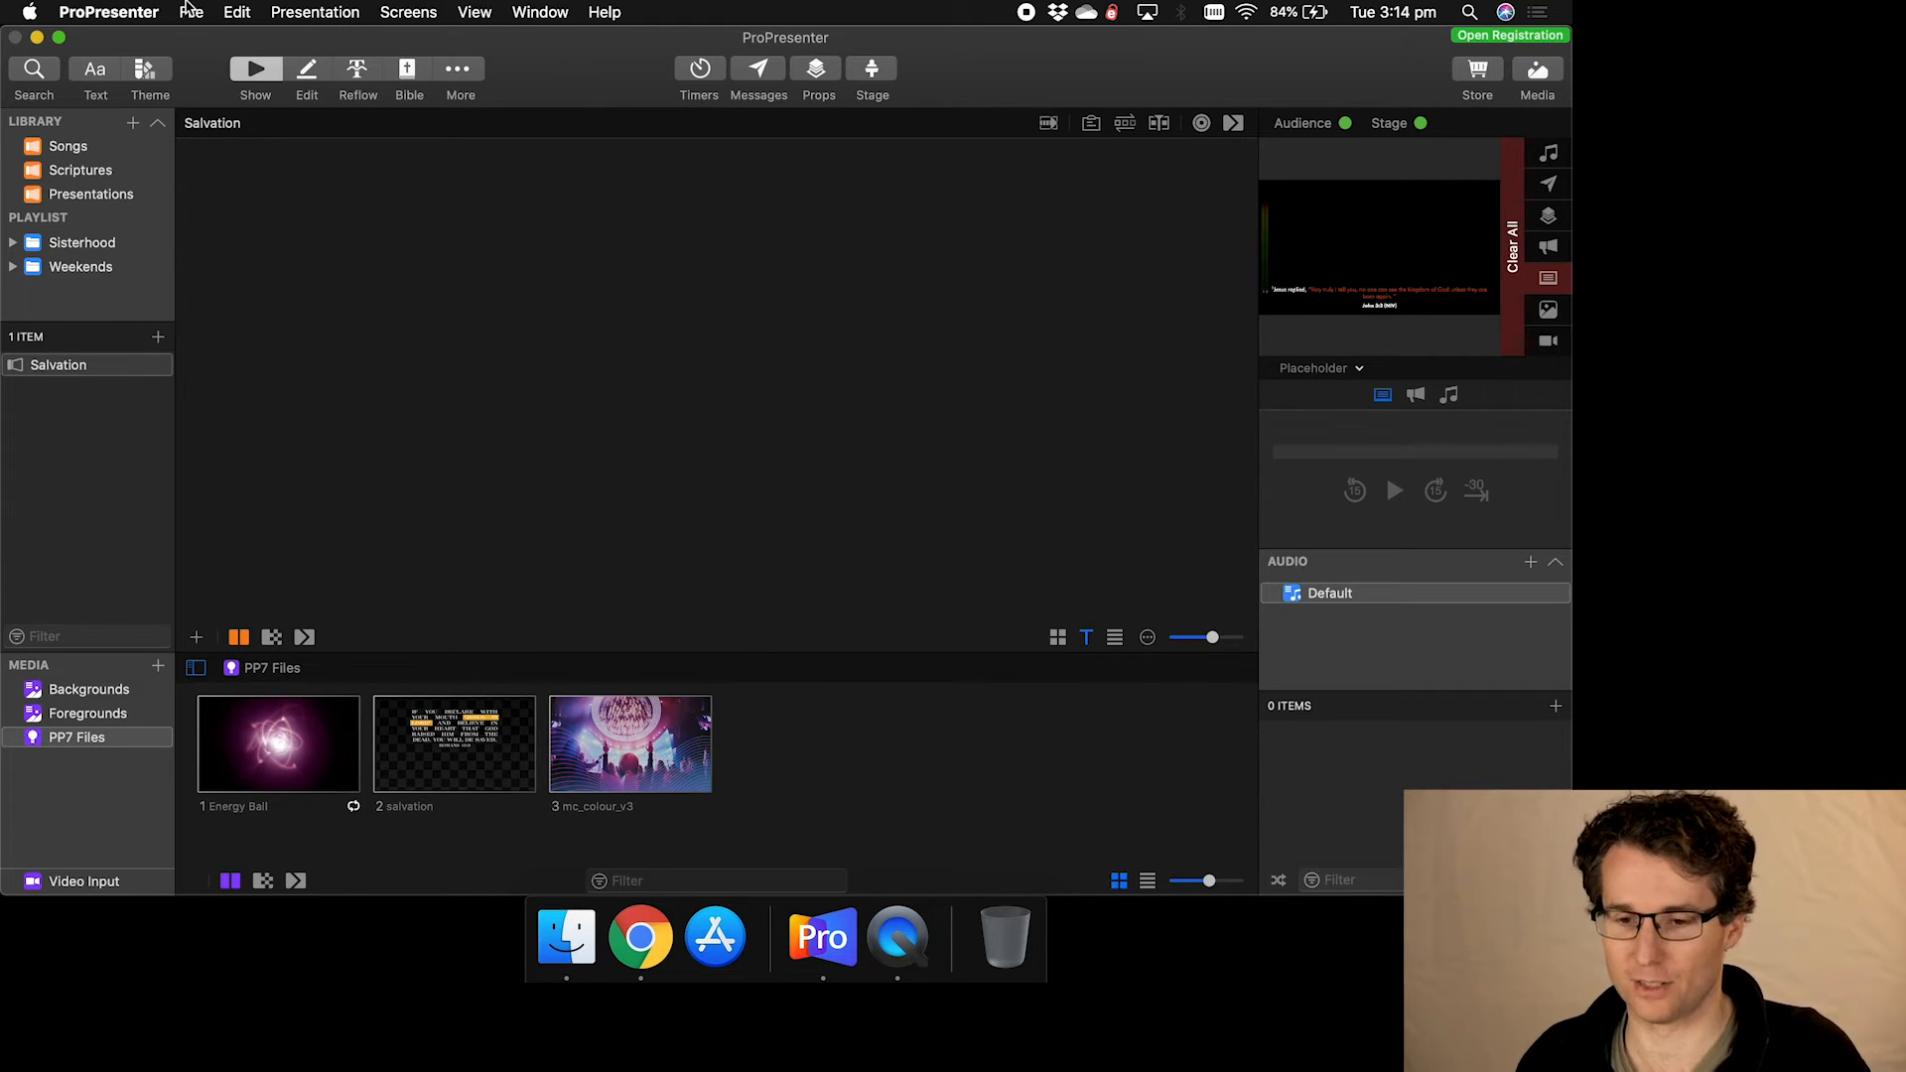
- Open the Screen Configuration window from the Screens menu
left_click(422, 17)
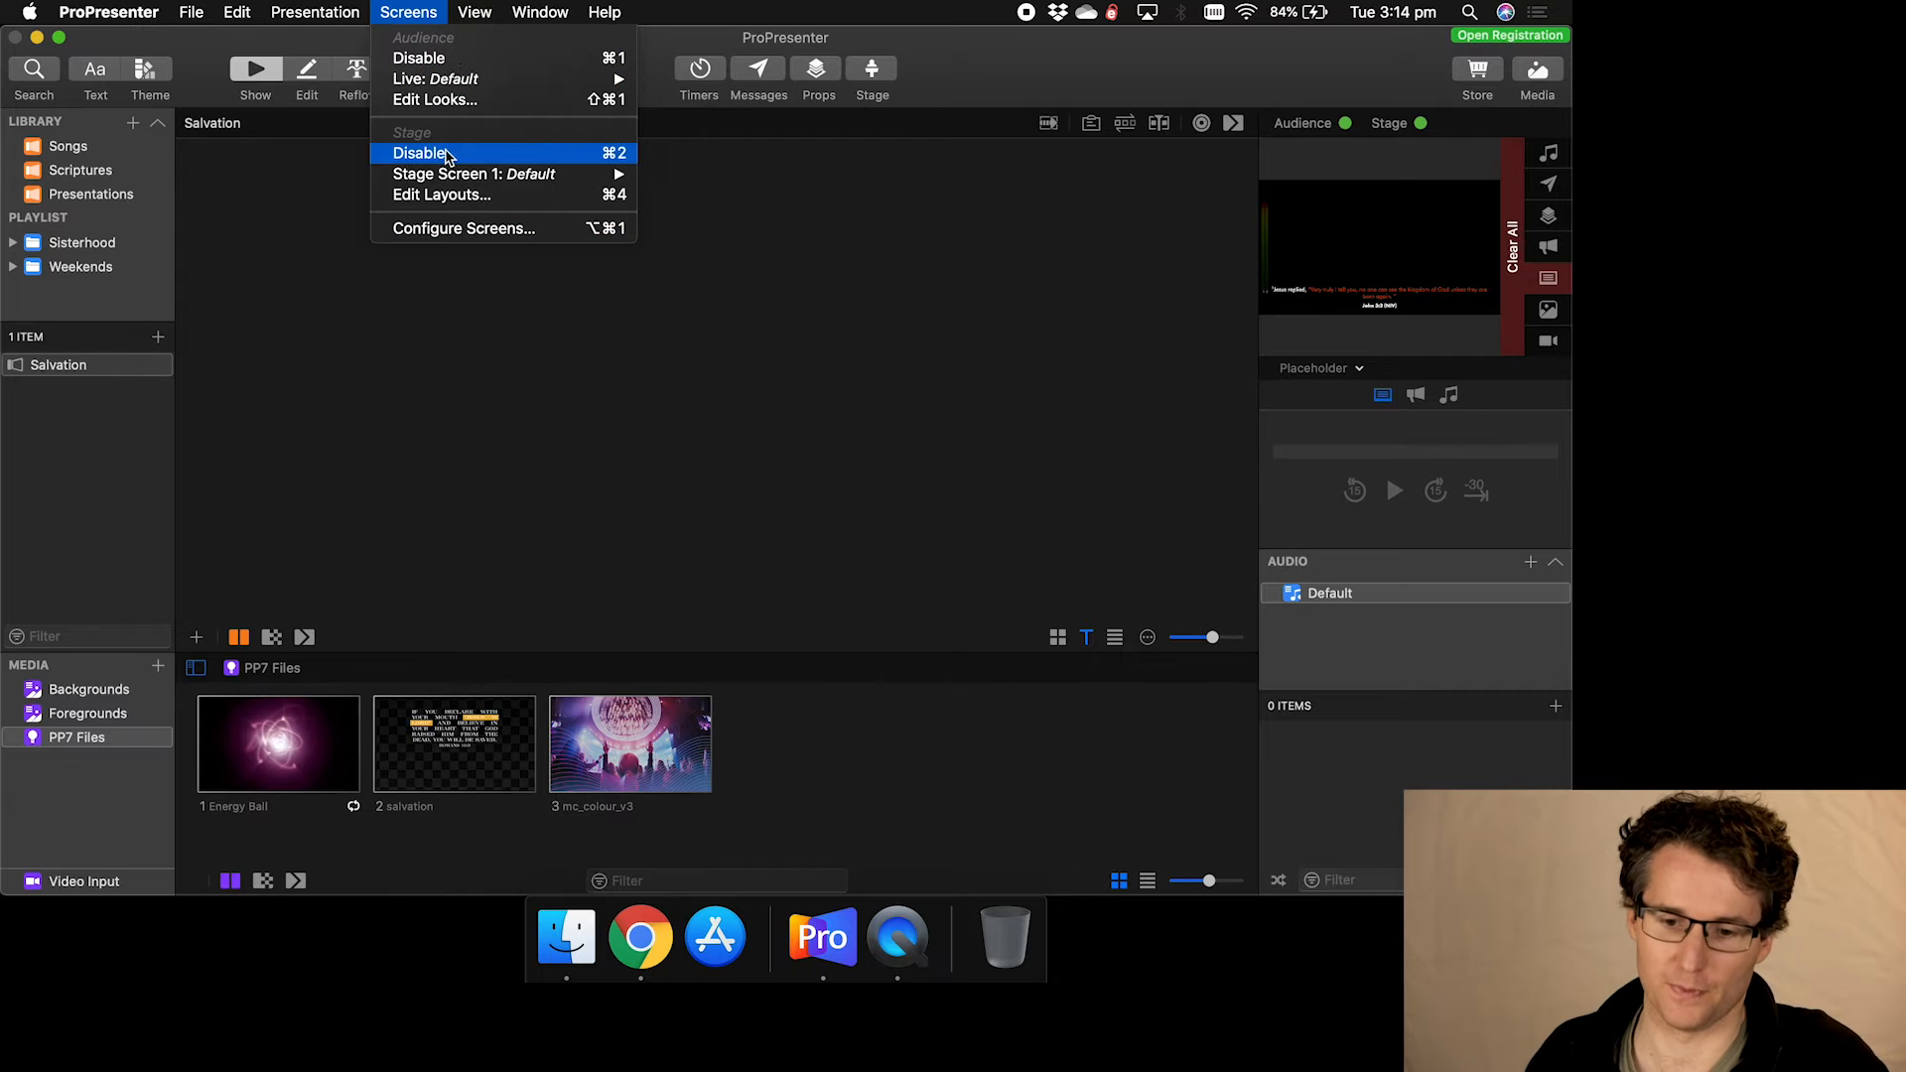
left_click(467, 228)
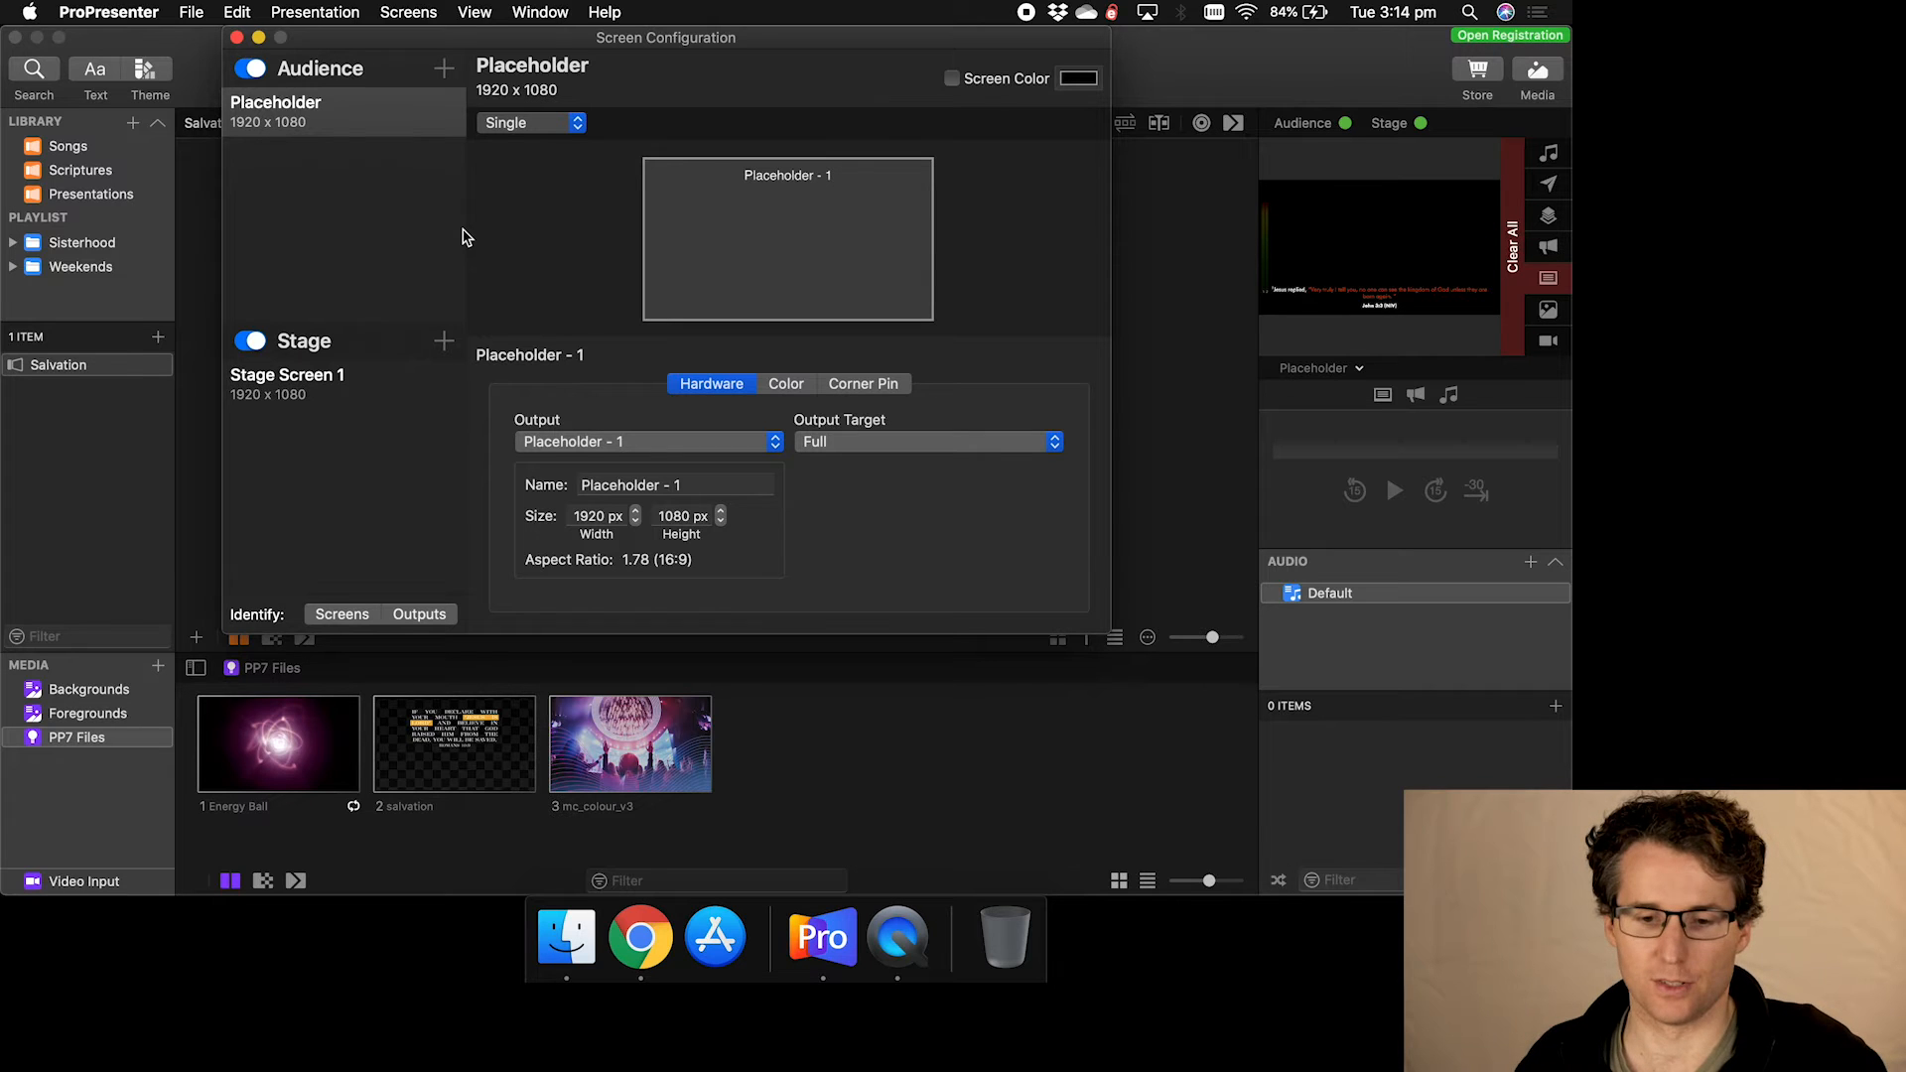
- Select the Placeholder audience screen, keep its Single layout, and list its available outputs
left_click(302, 121)
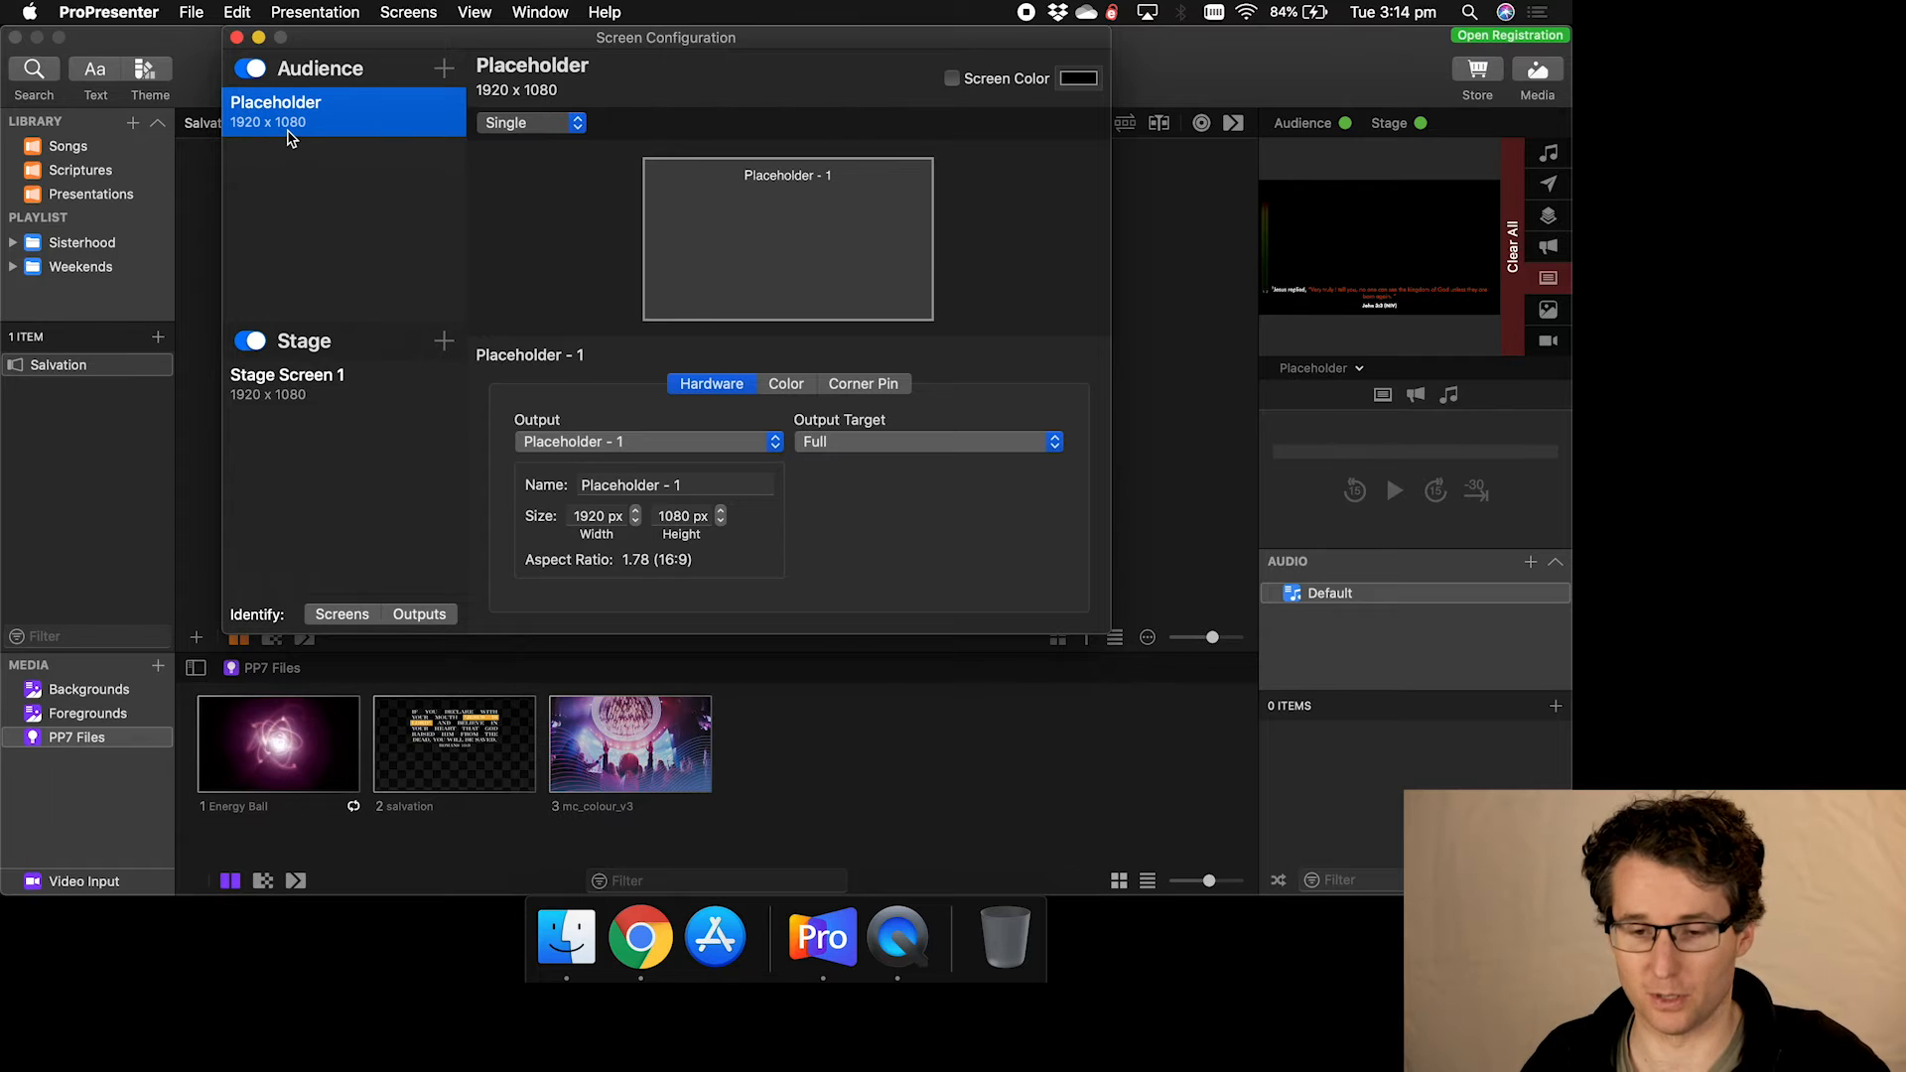
left_click(563, 131)
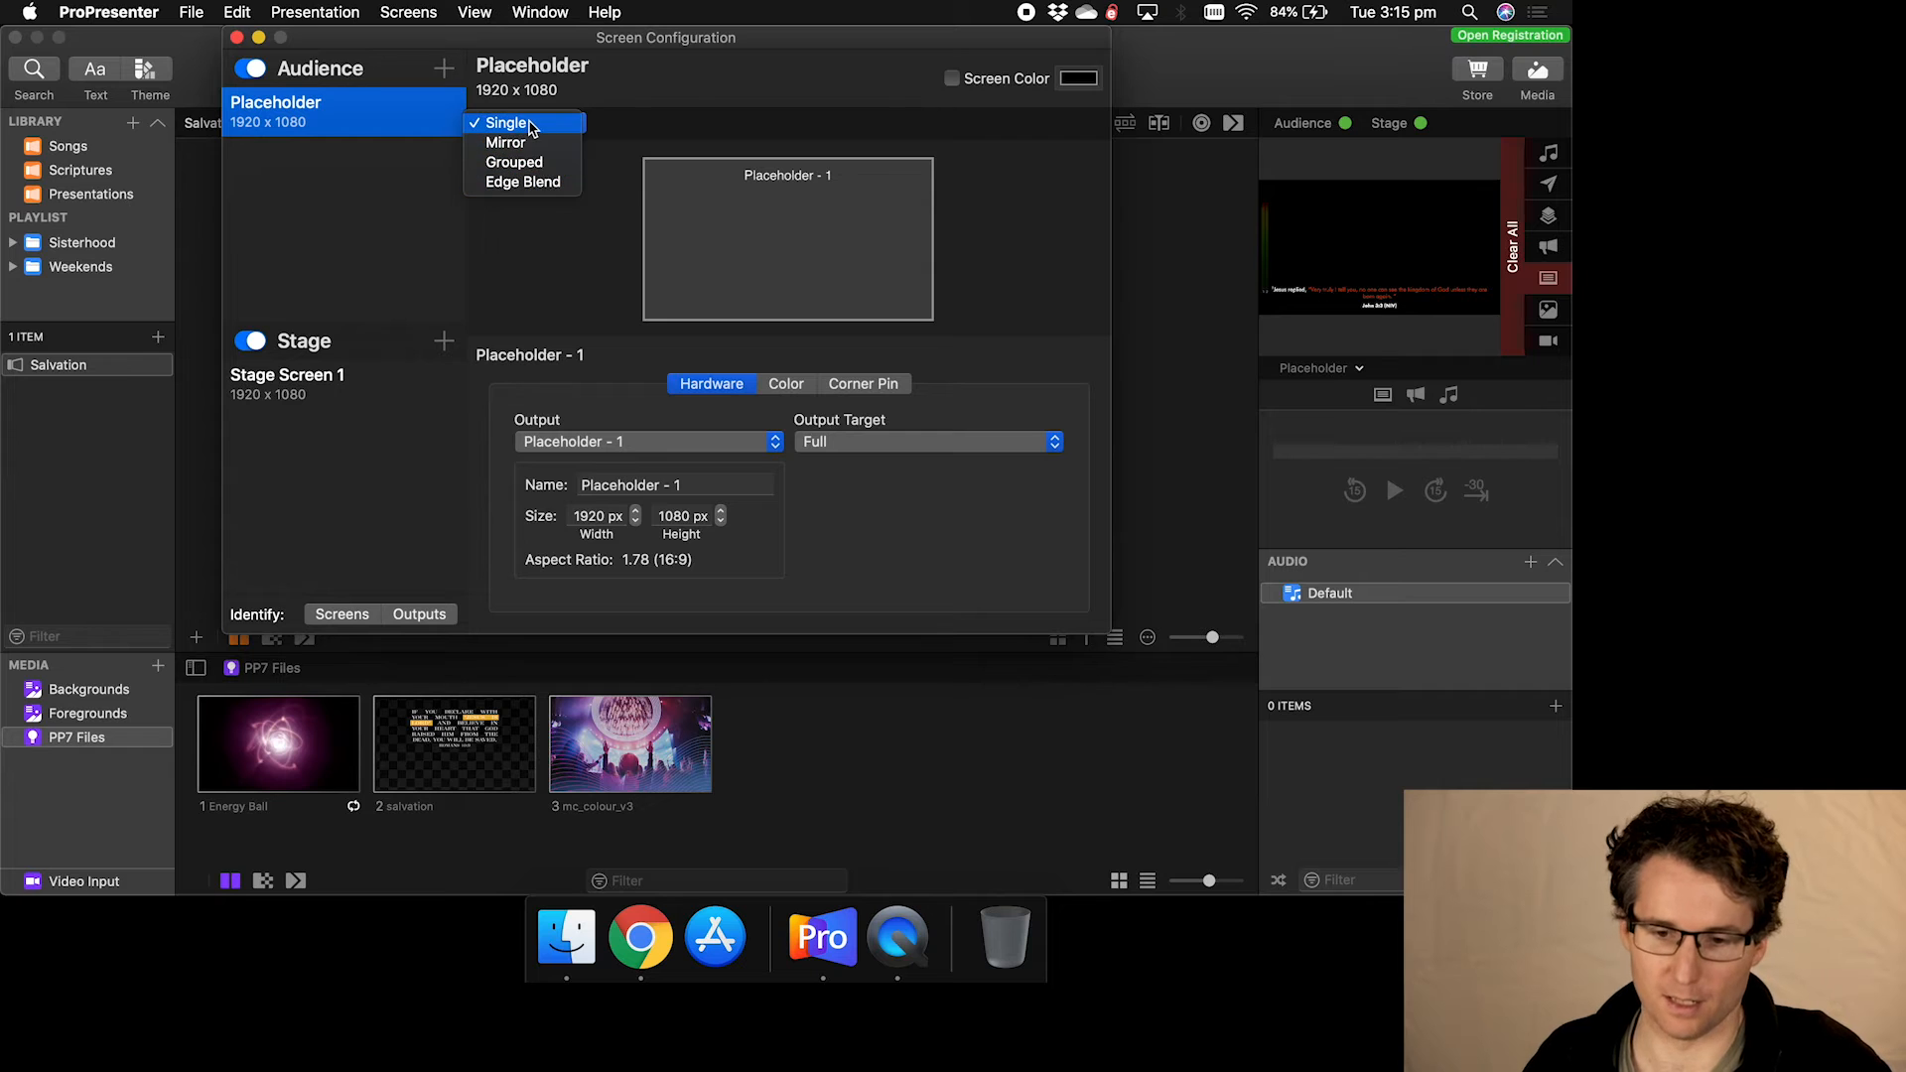
left_click(531, 126)
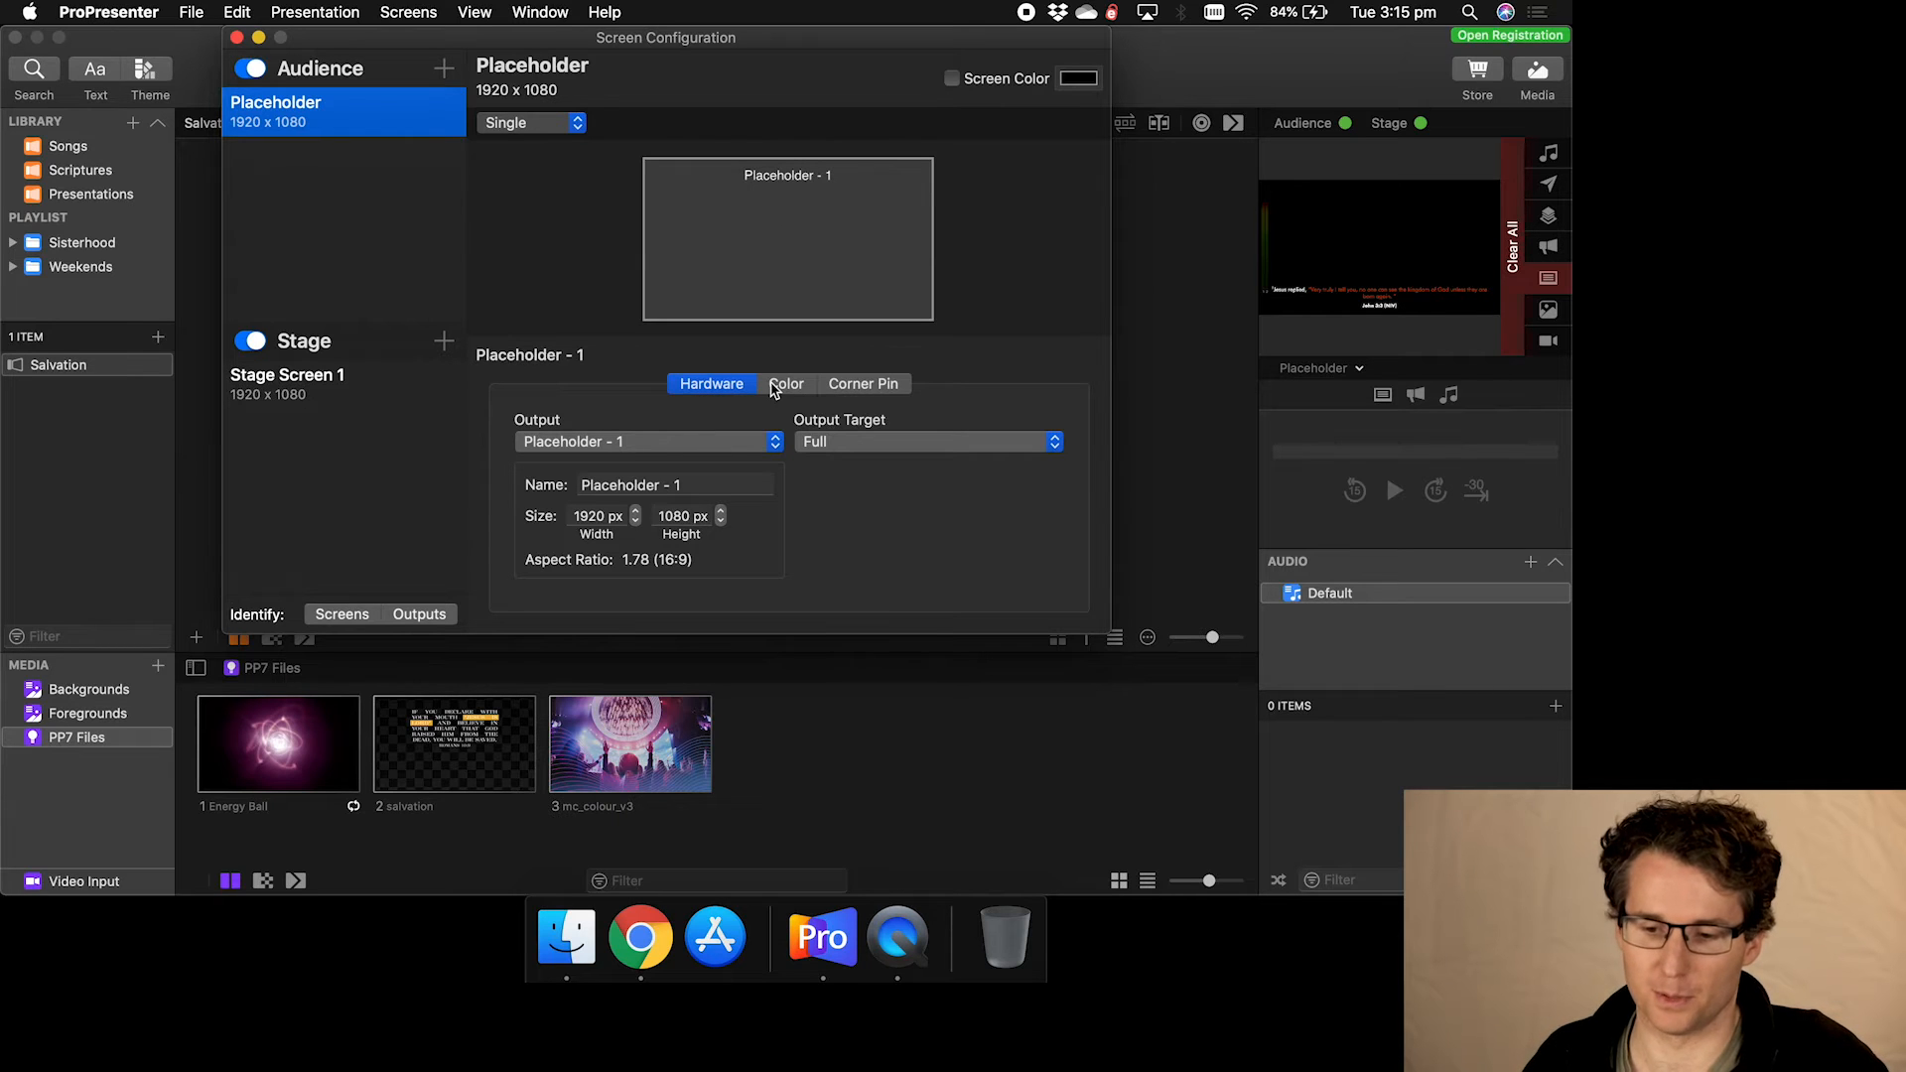
left_click(733, 441)
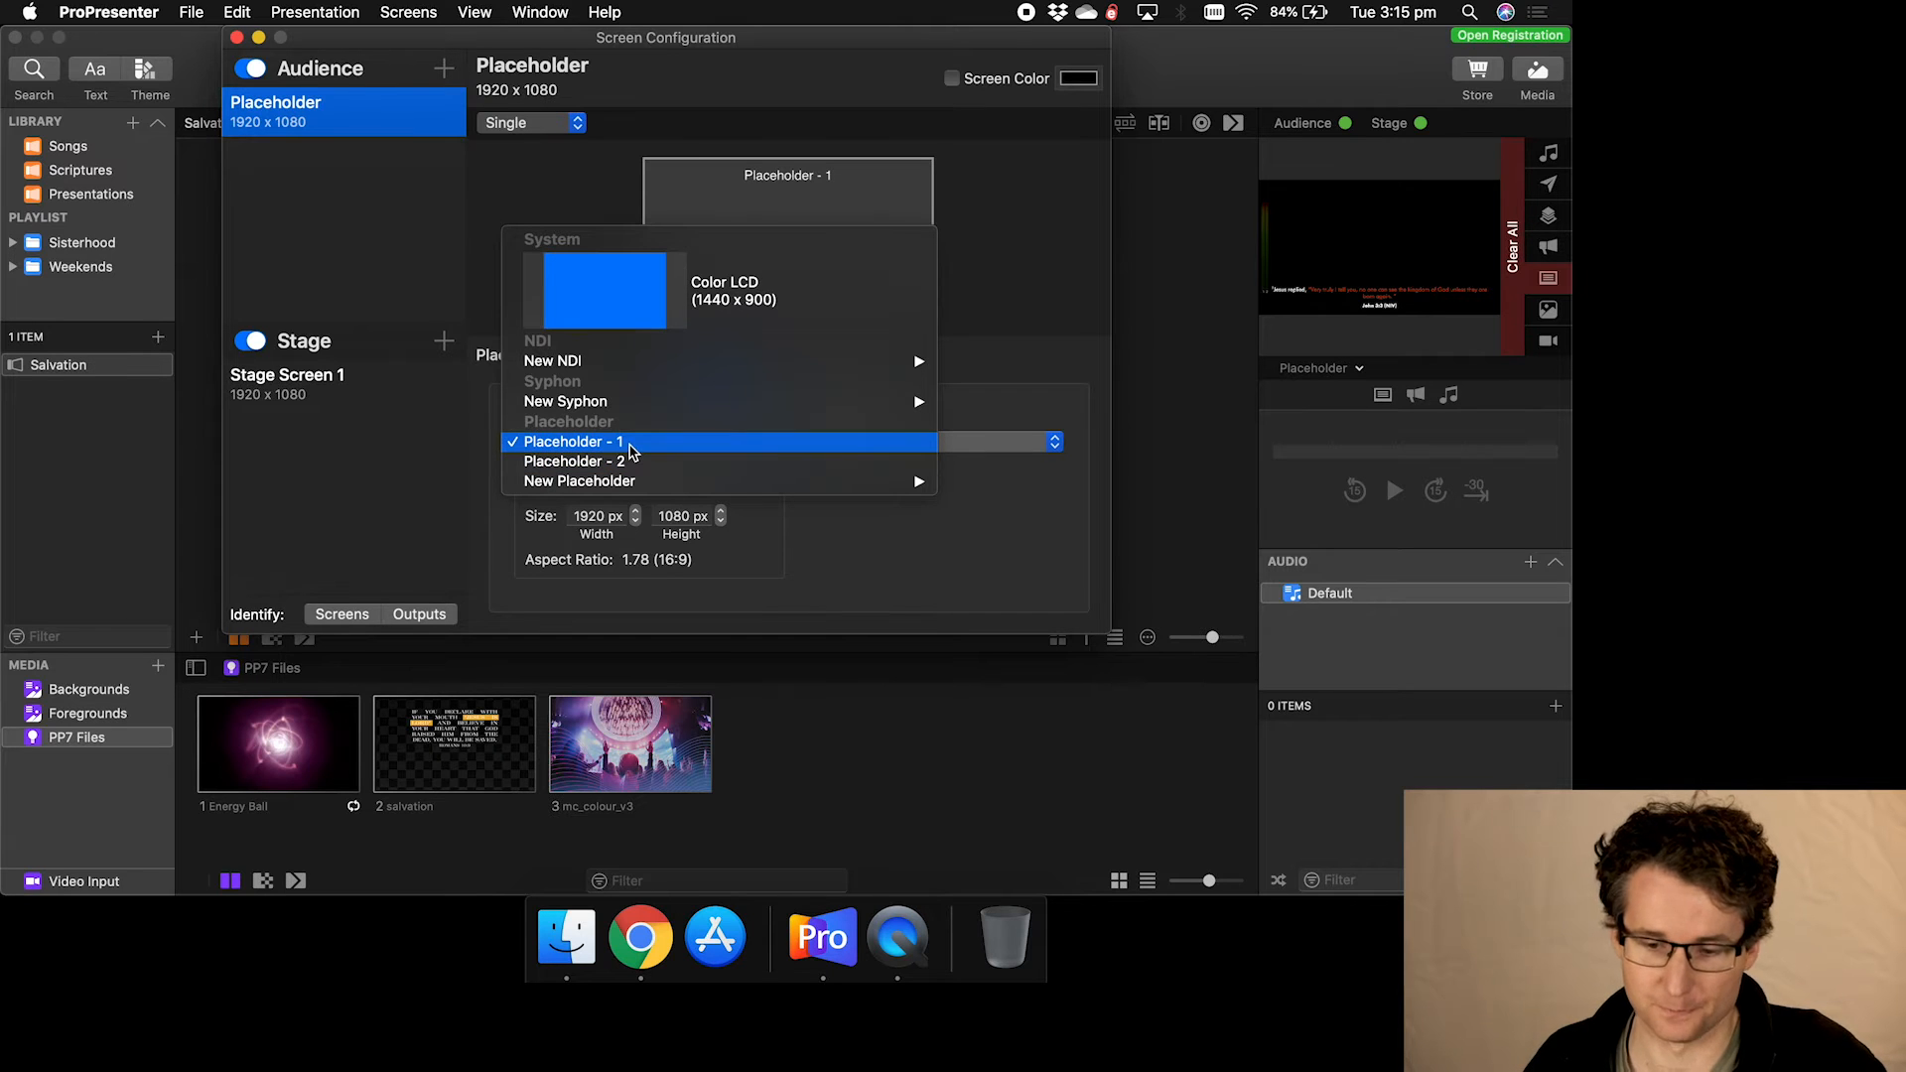
- Try the 2 x 1 and 2 x 2 output targets, then return Placeholder - 1 to Full
left_click(823, 442)
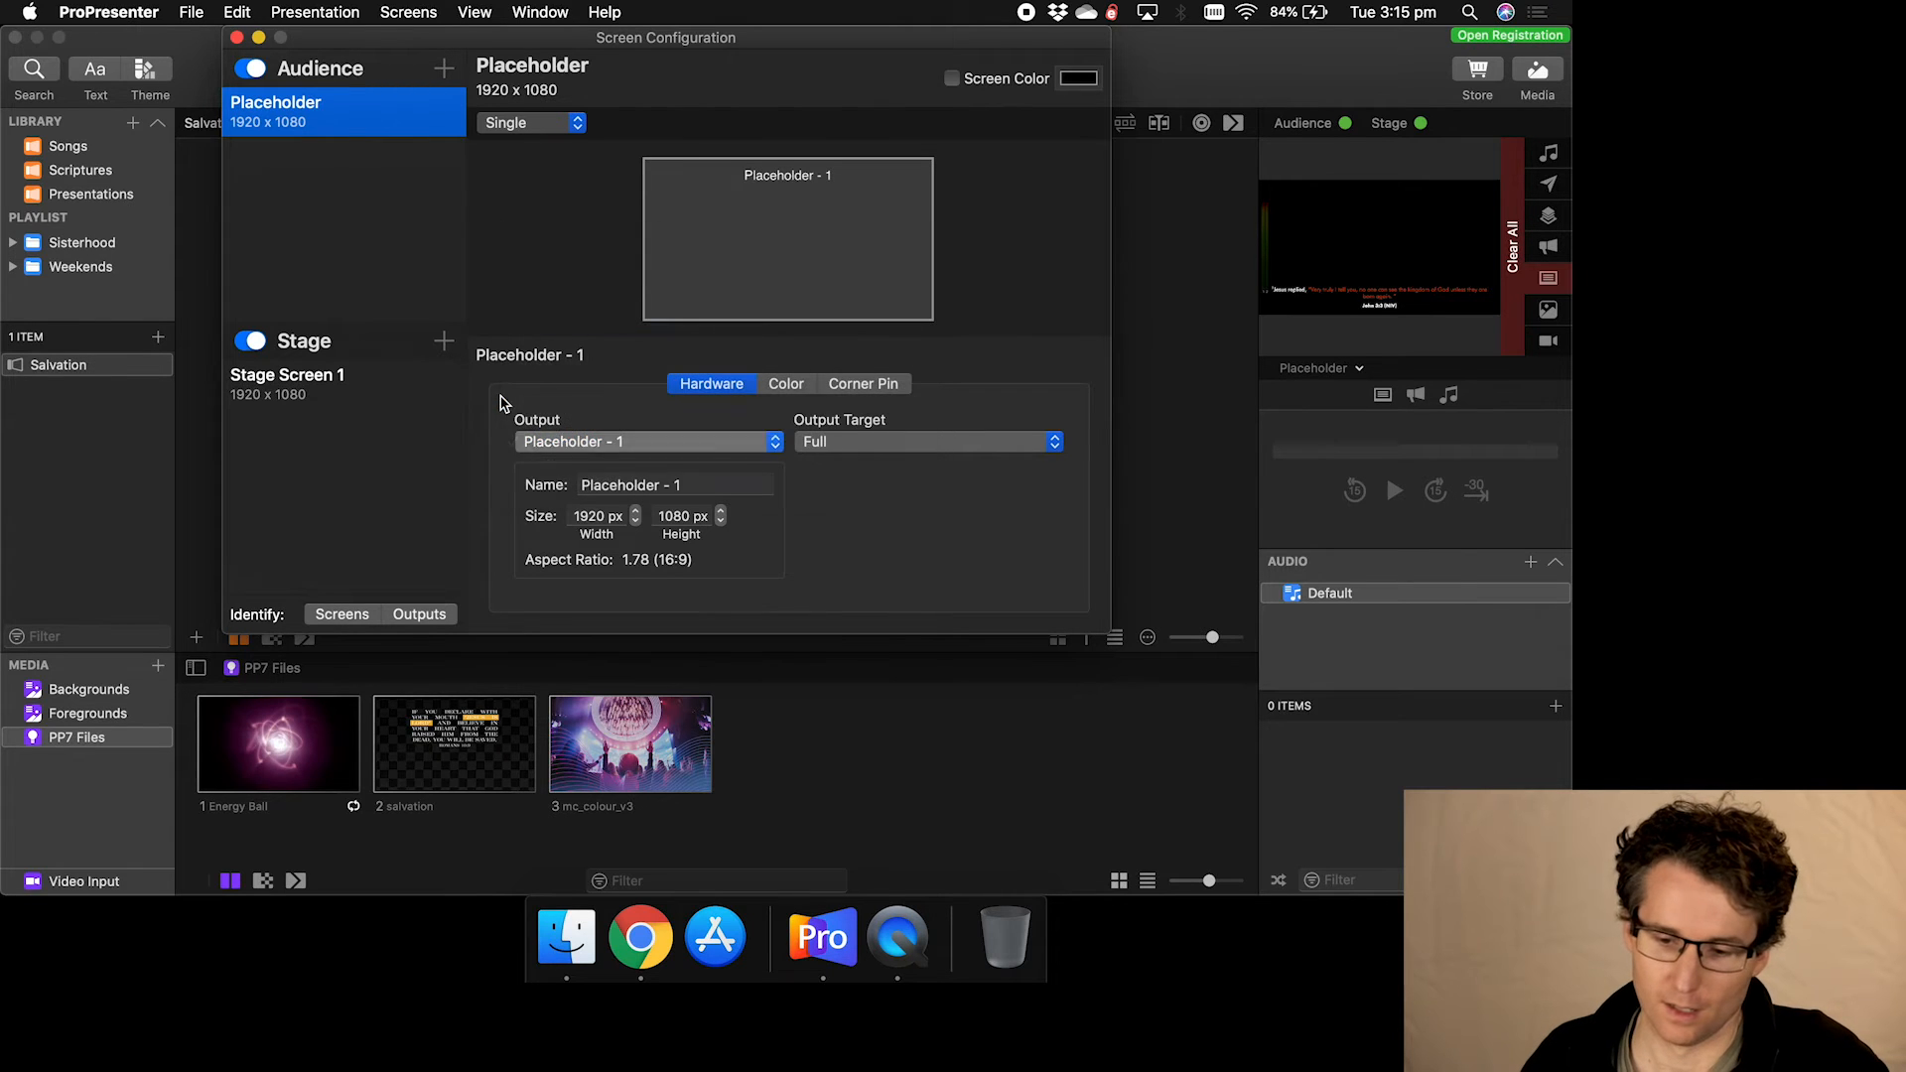
left_click(855, 448)
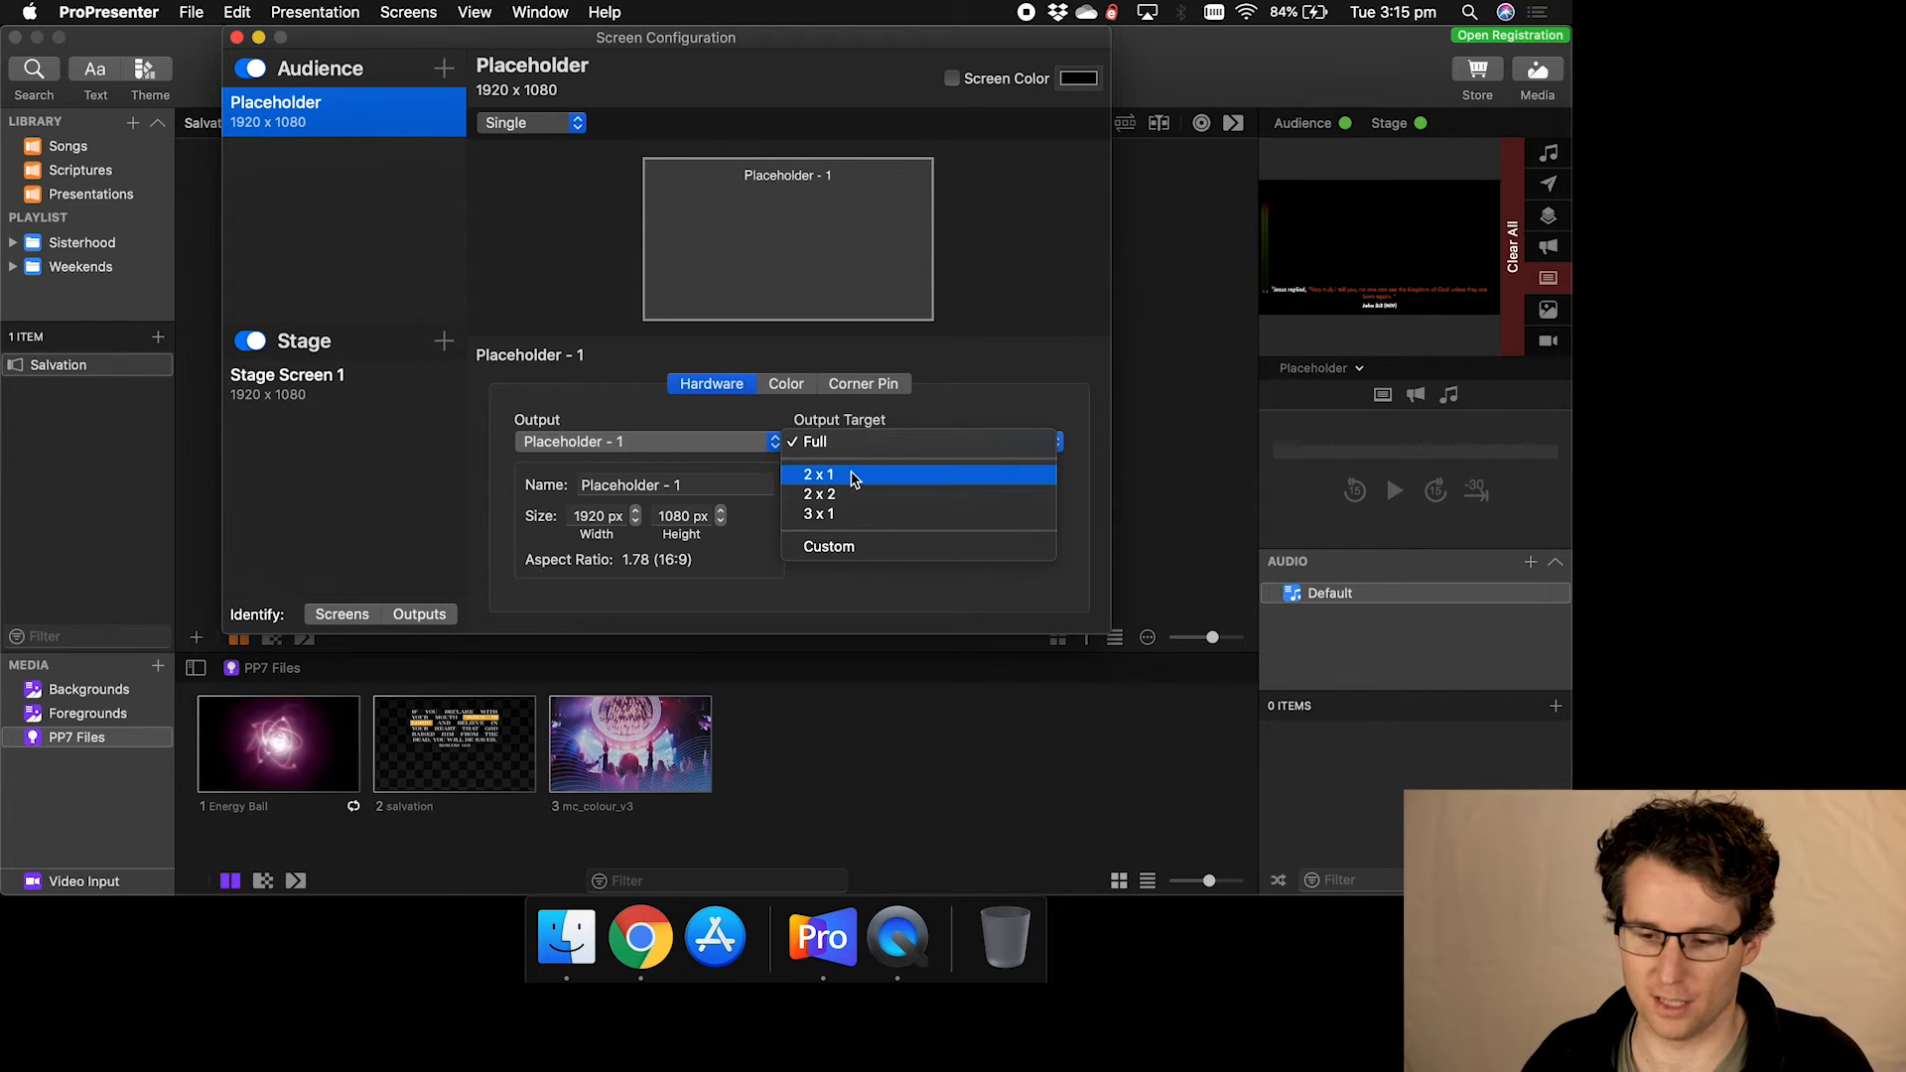
left_click(850, 475)
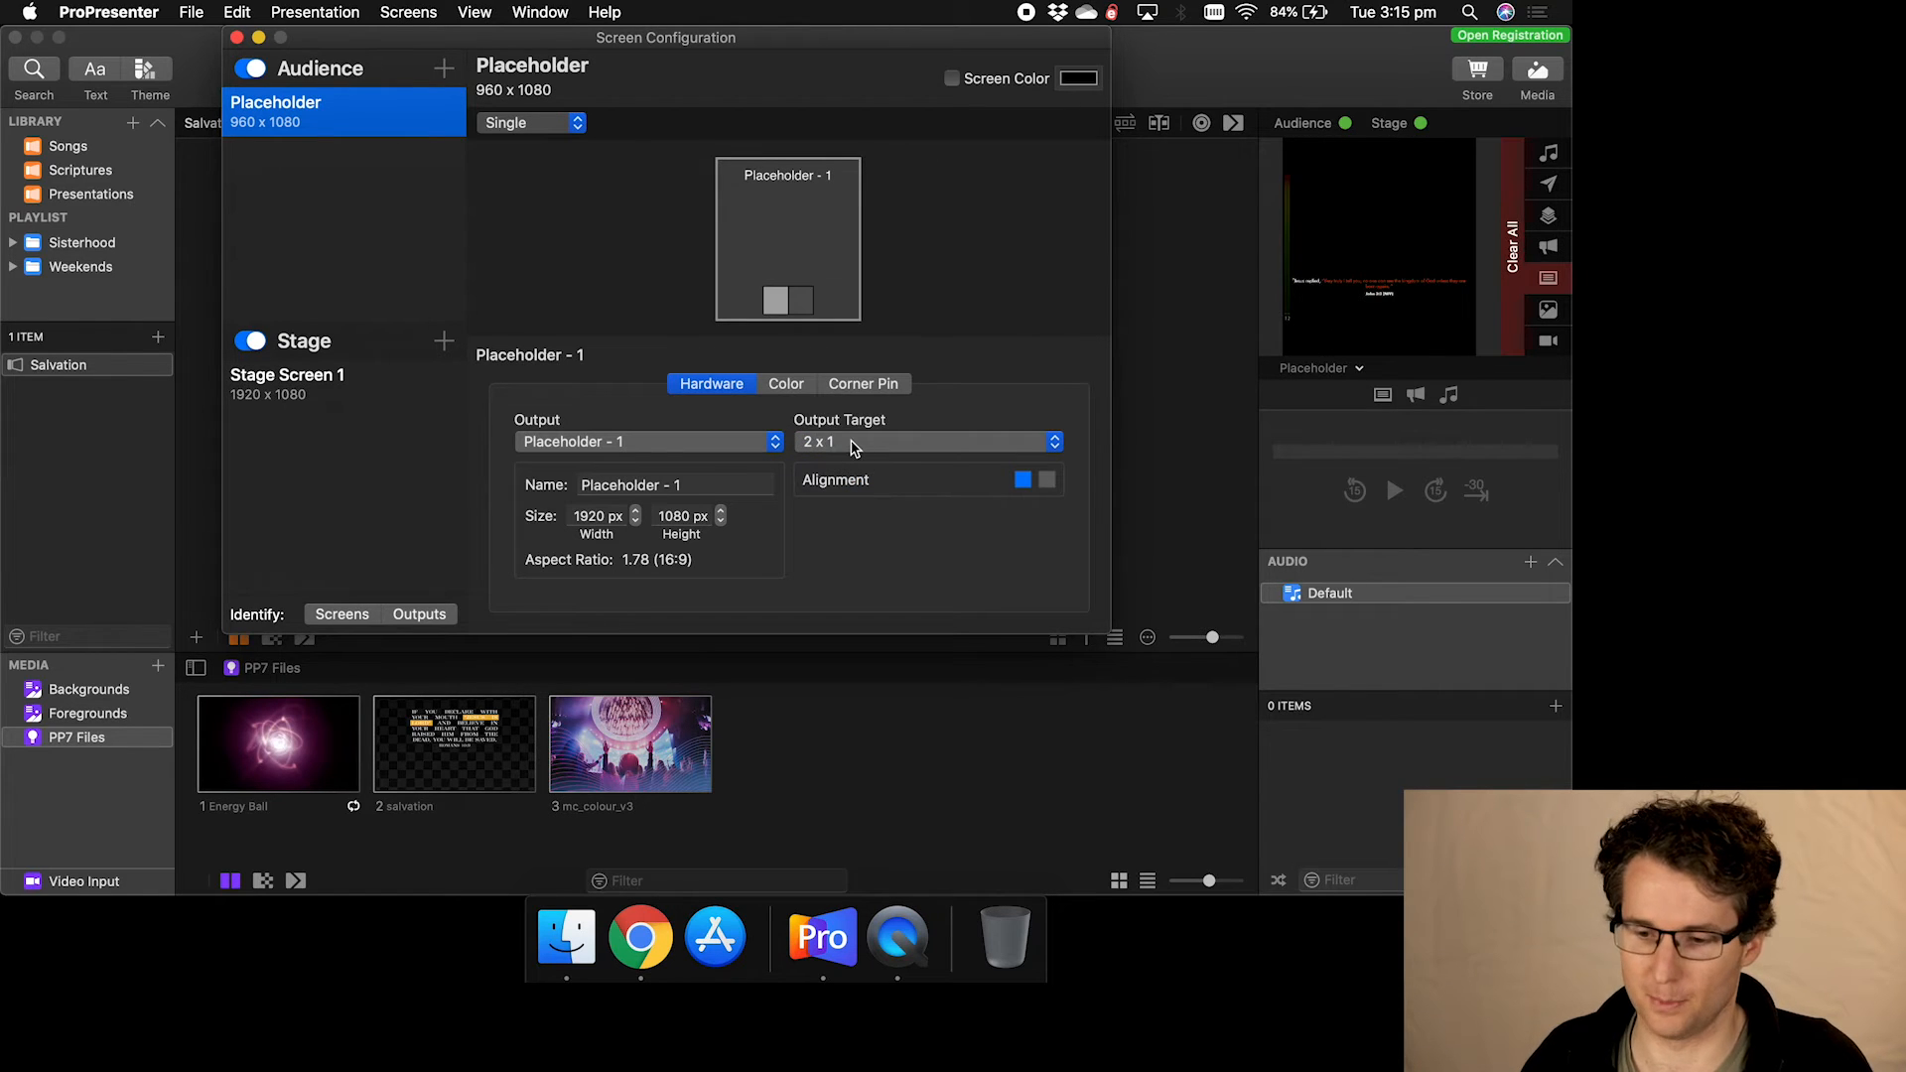
left_click(854, 449)
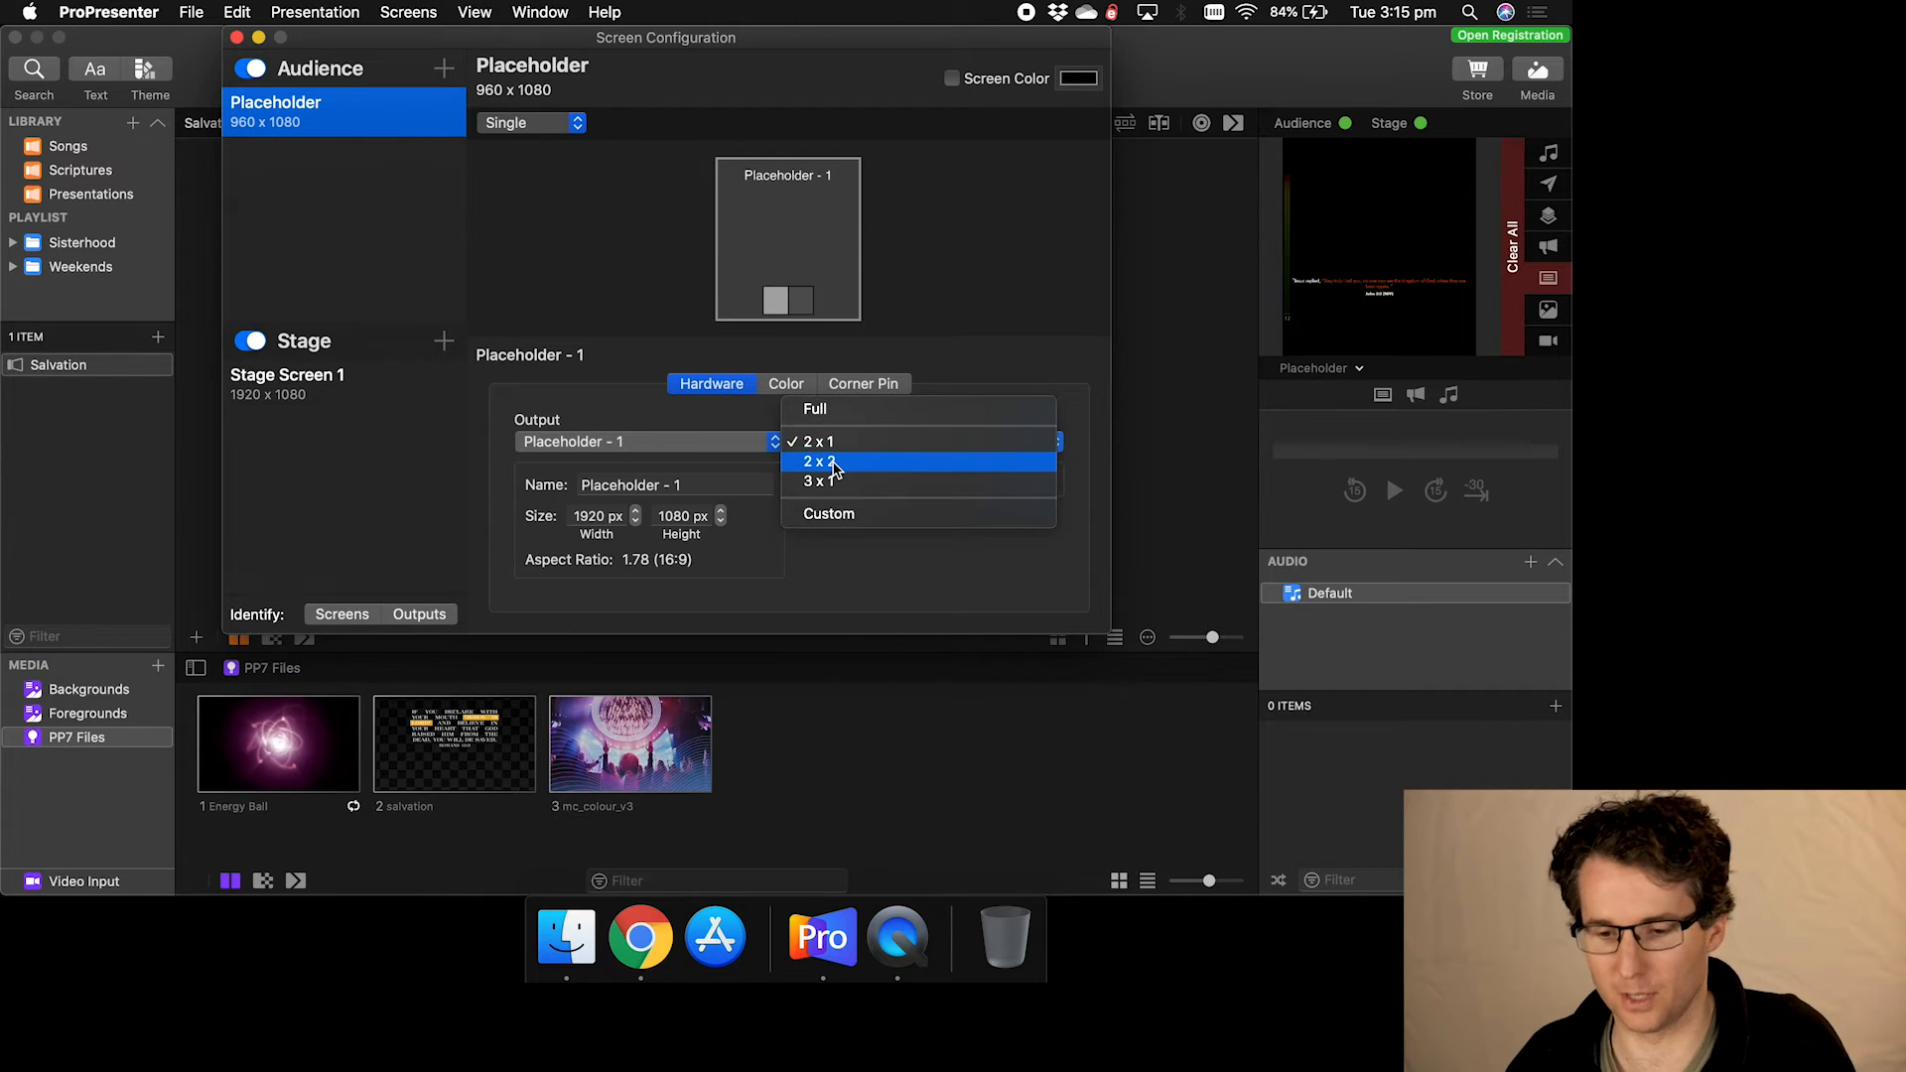
left_click(837, 463)
left_click(849, 445)
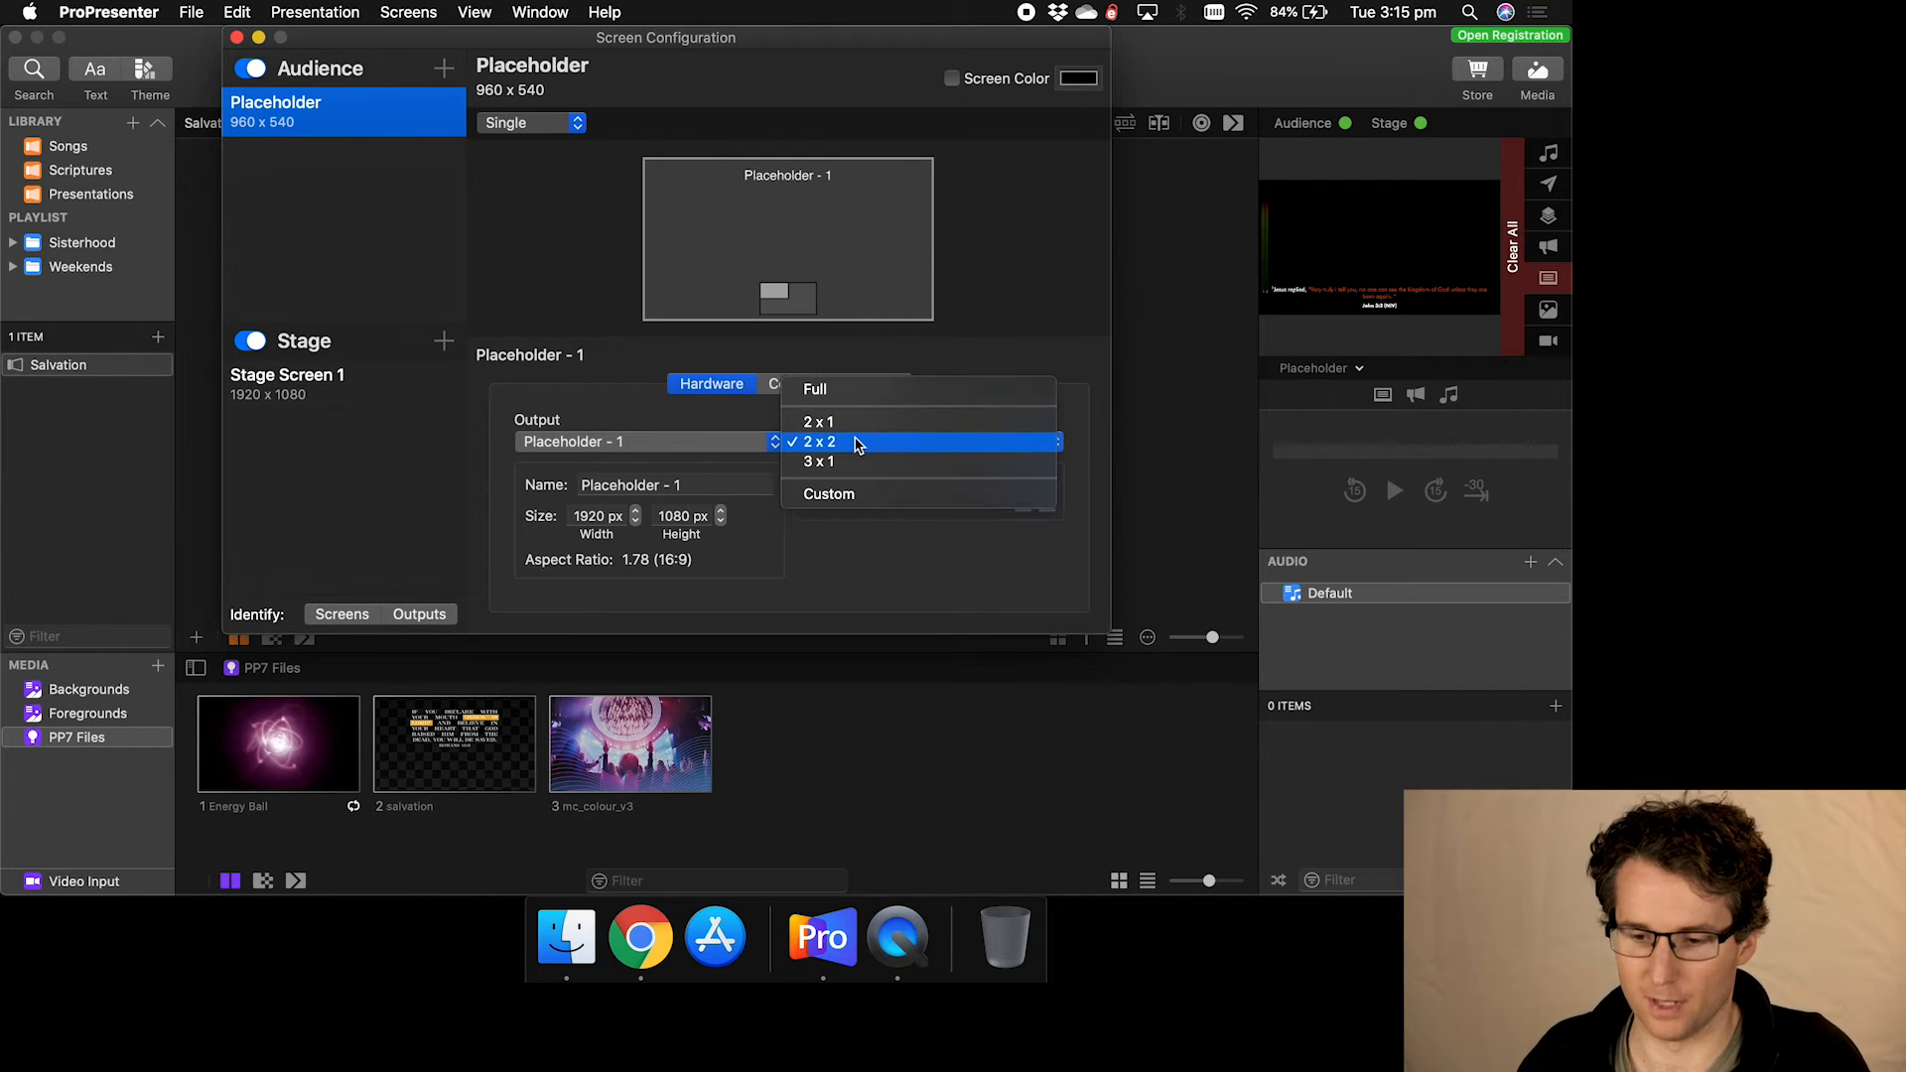
left_click(863, 397)
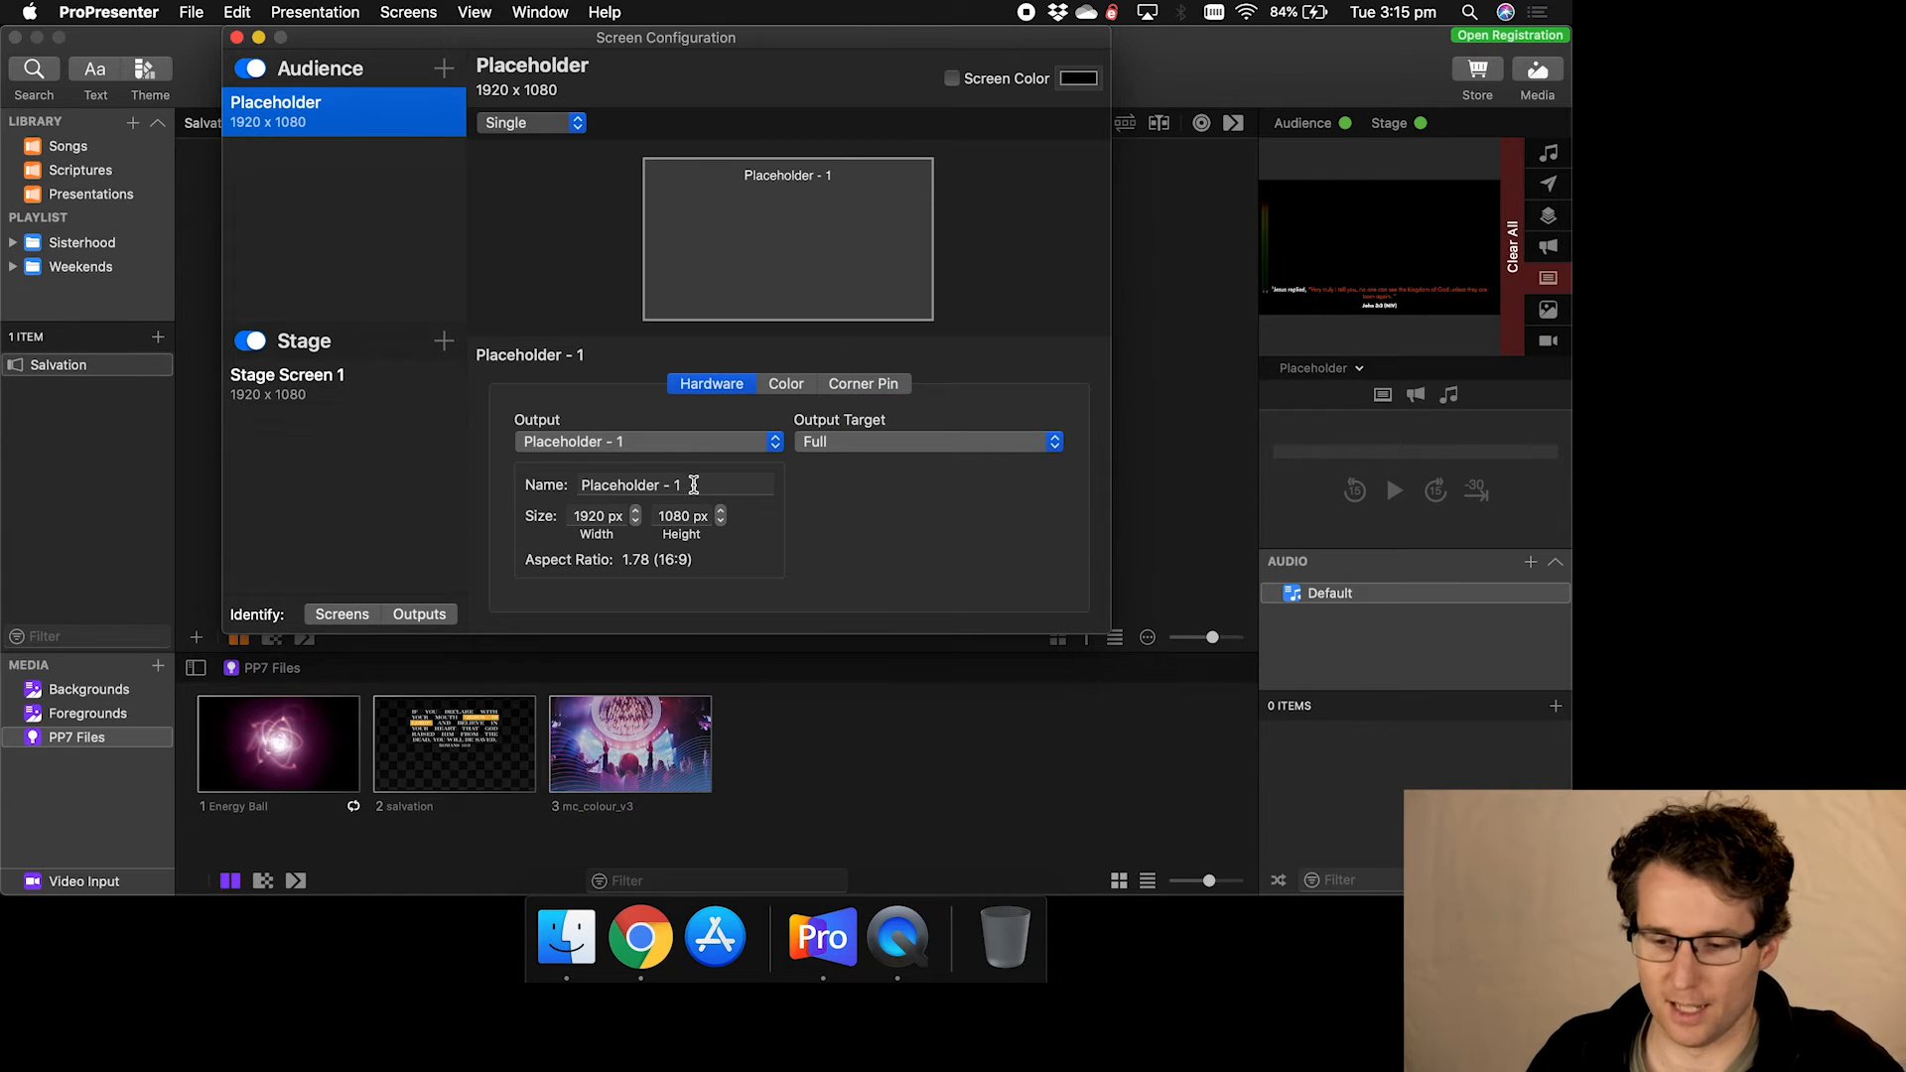
- Rename the Placeholder's output to 'Demo screen' and reselect the Placeholder row
left_click_drag(694, 484, 542, 491)
type("Demo screen")
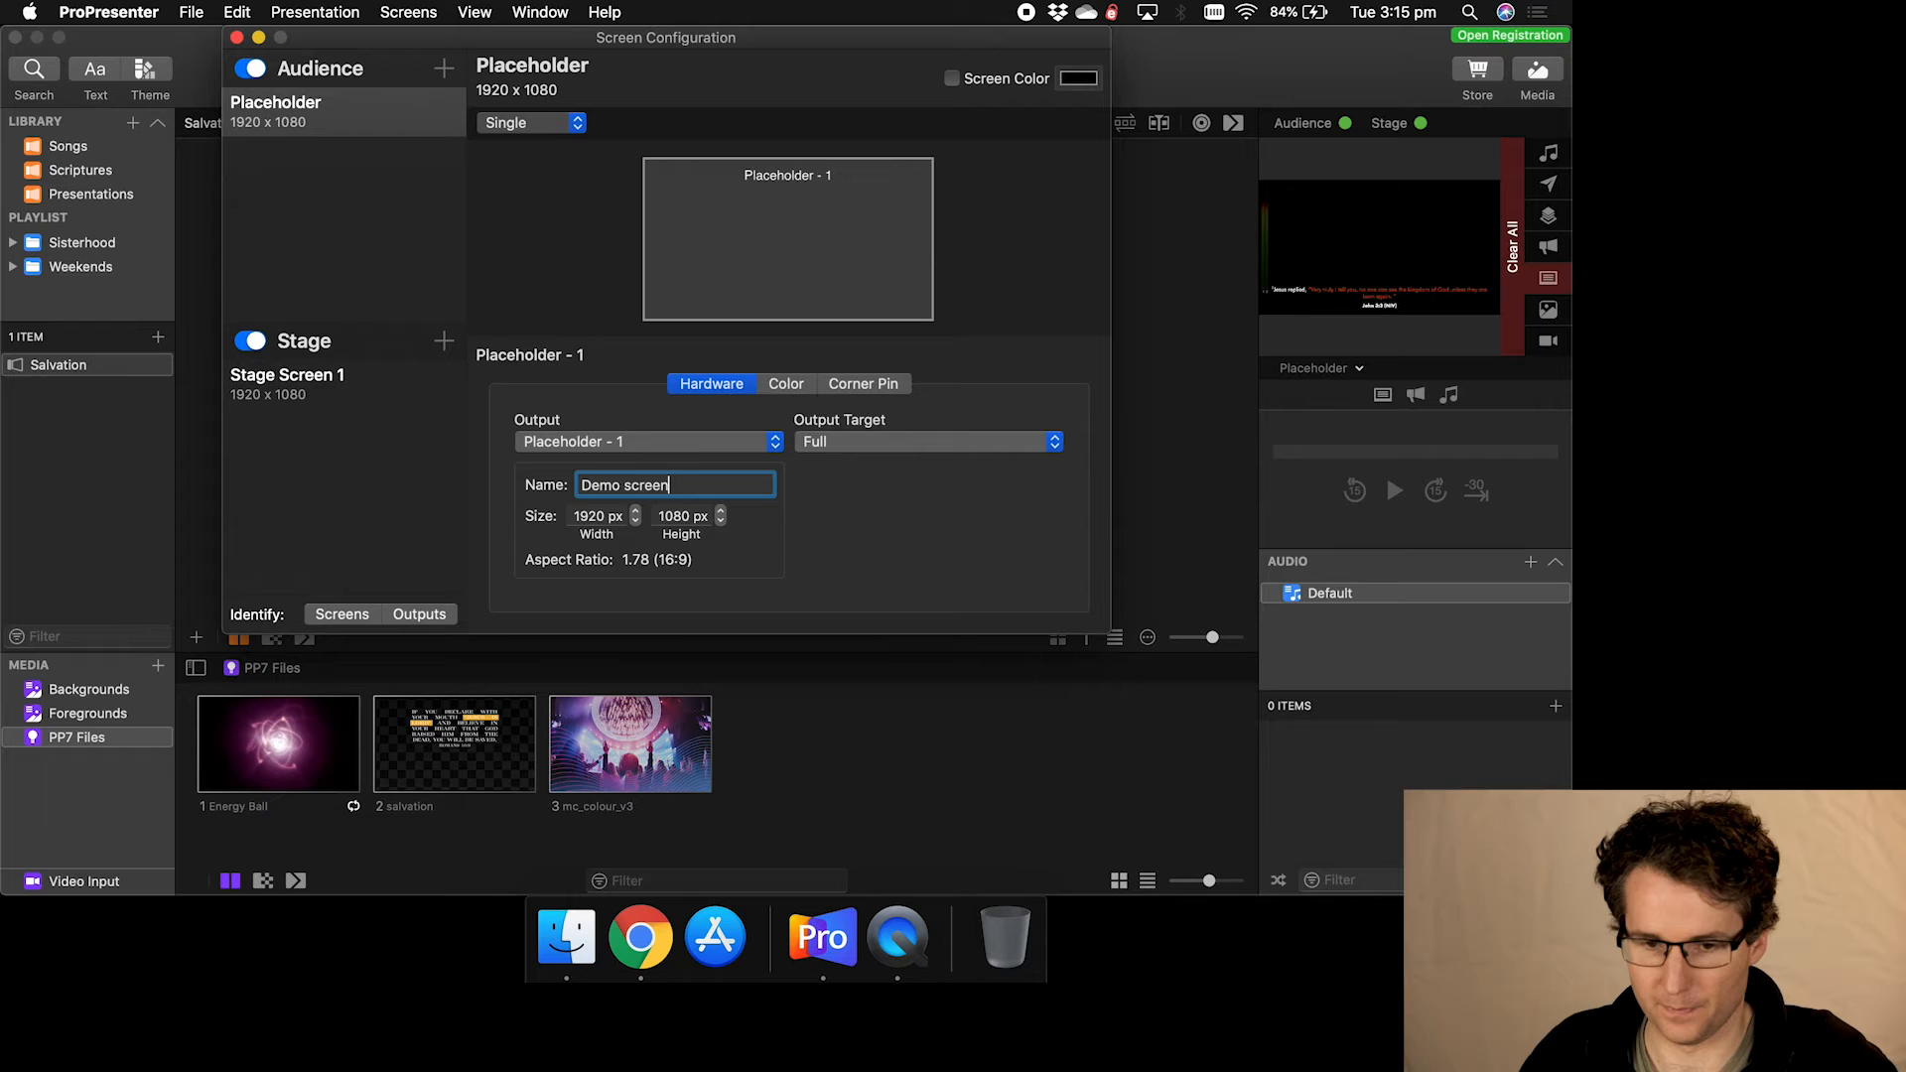
key("Return")
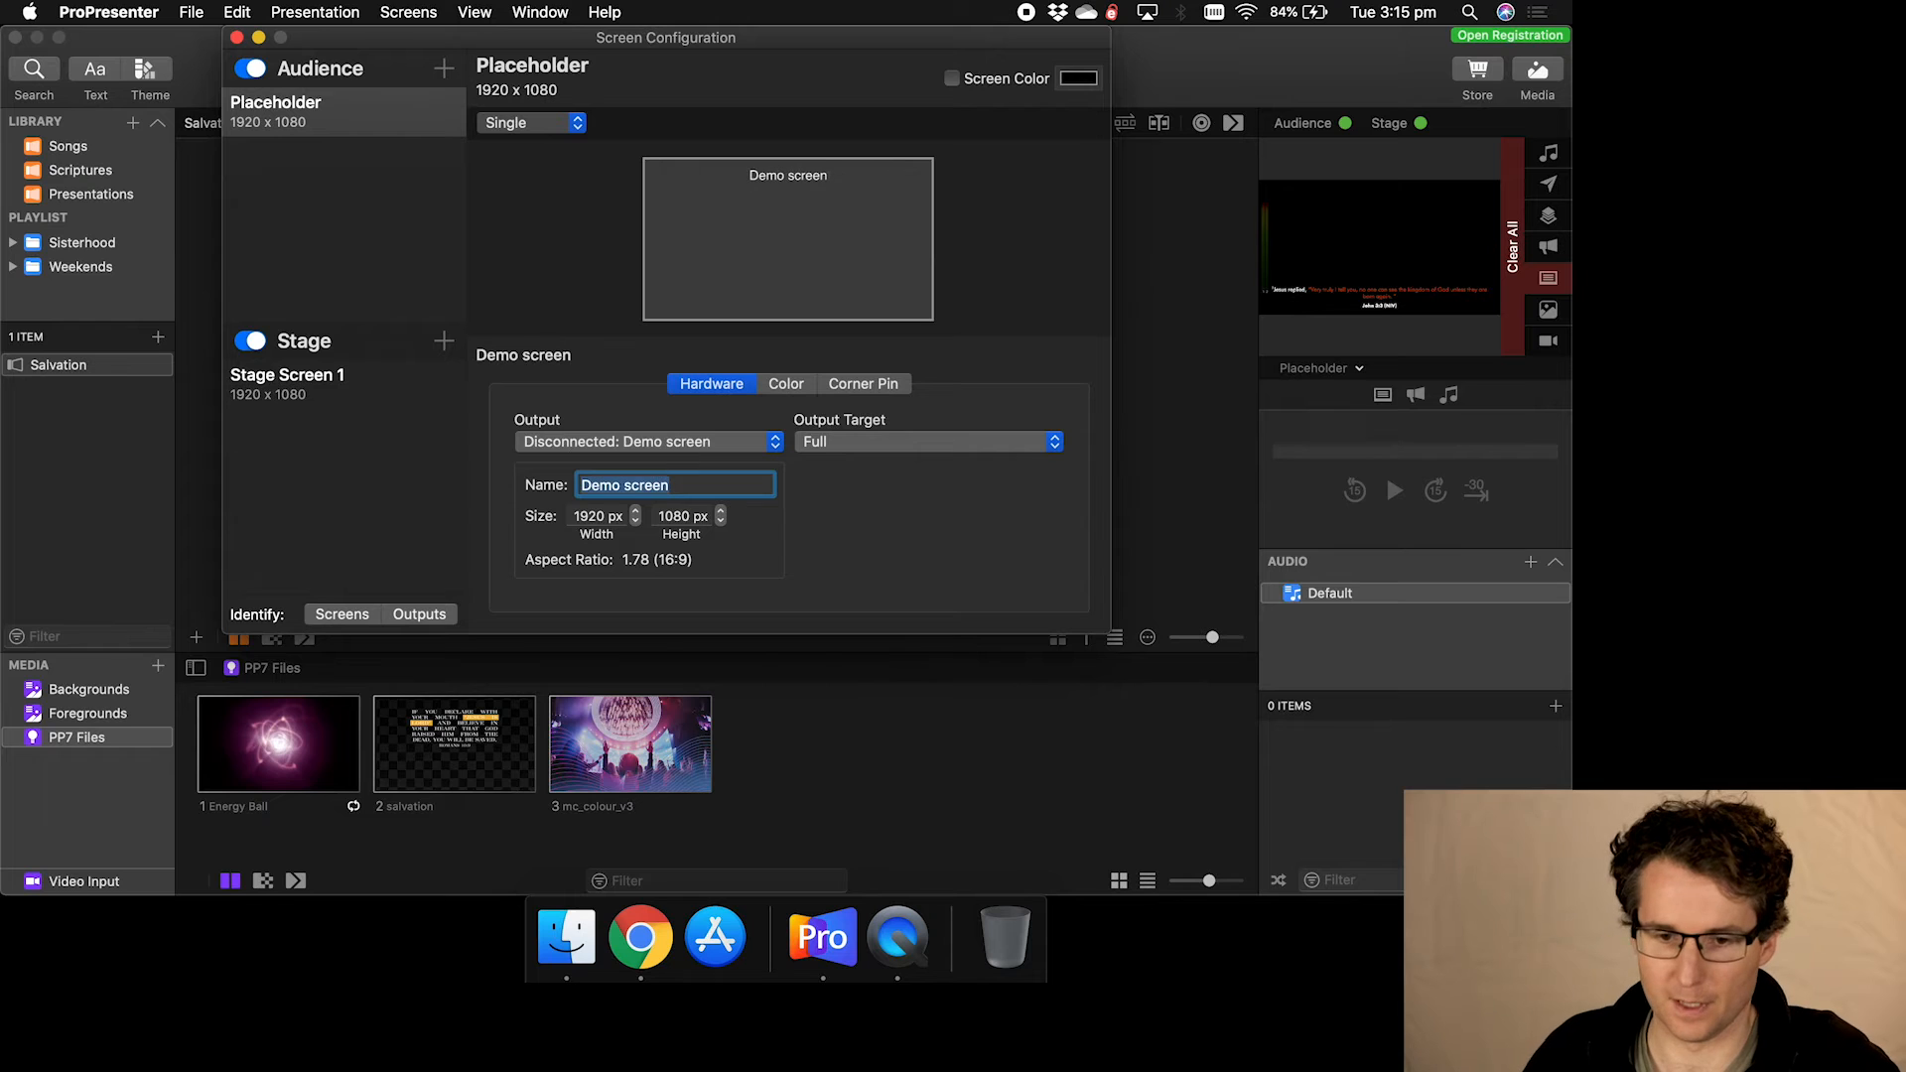
left_click(554, 363)
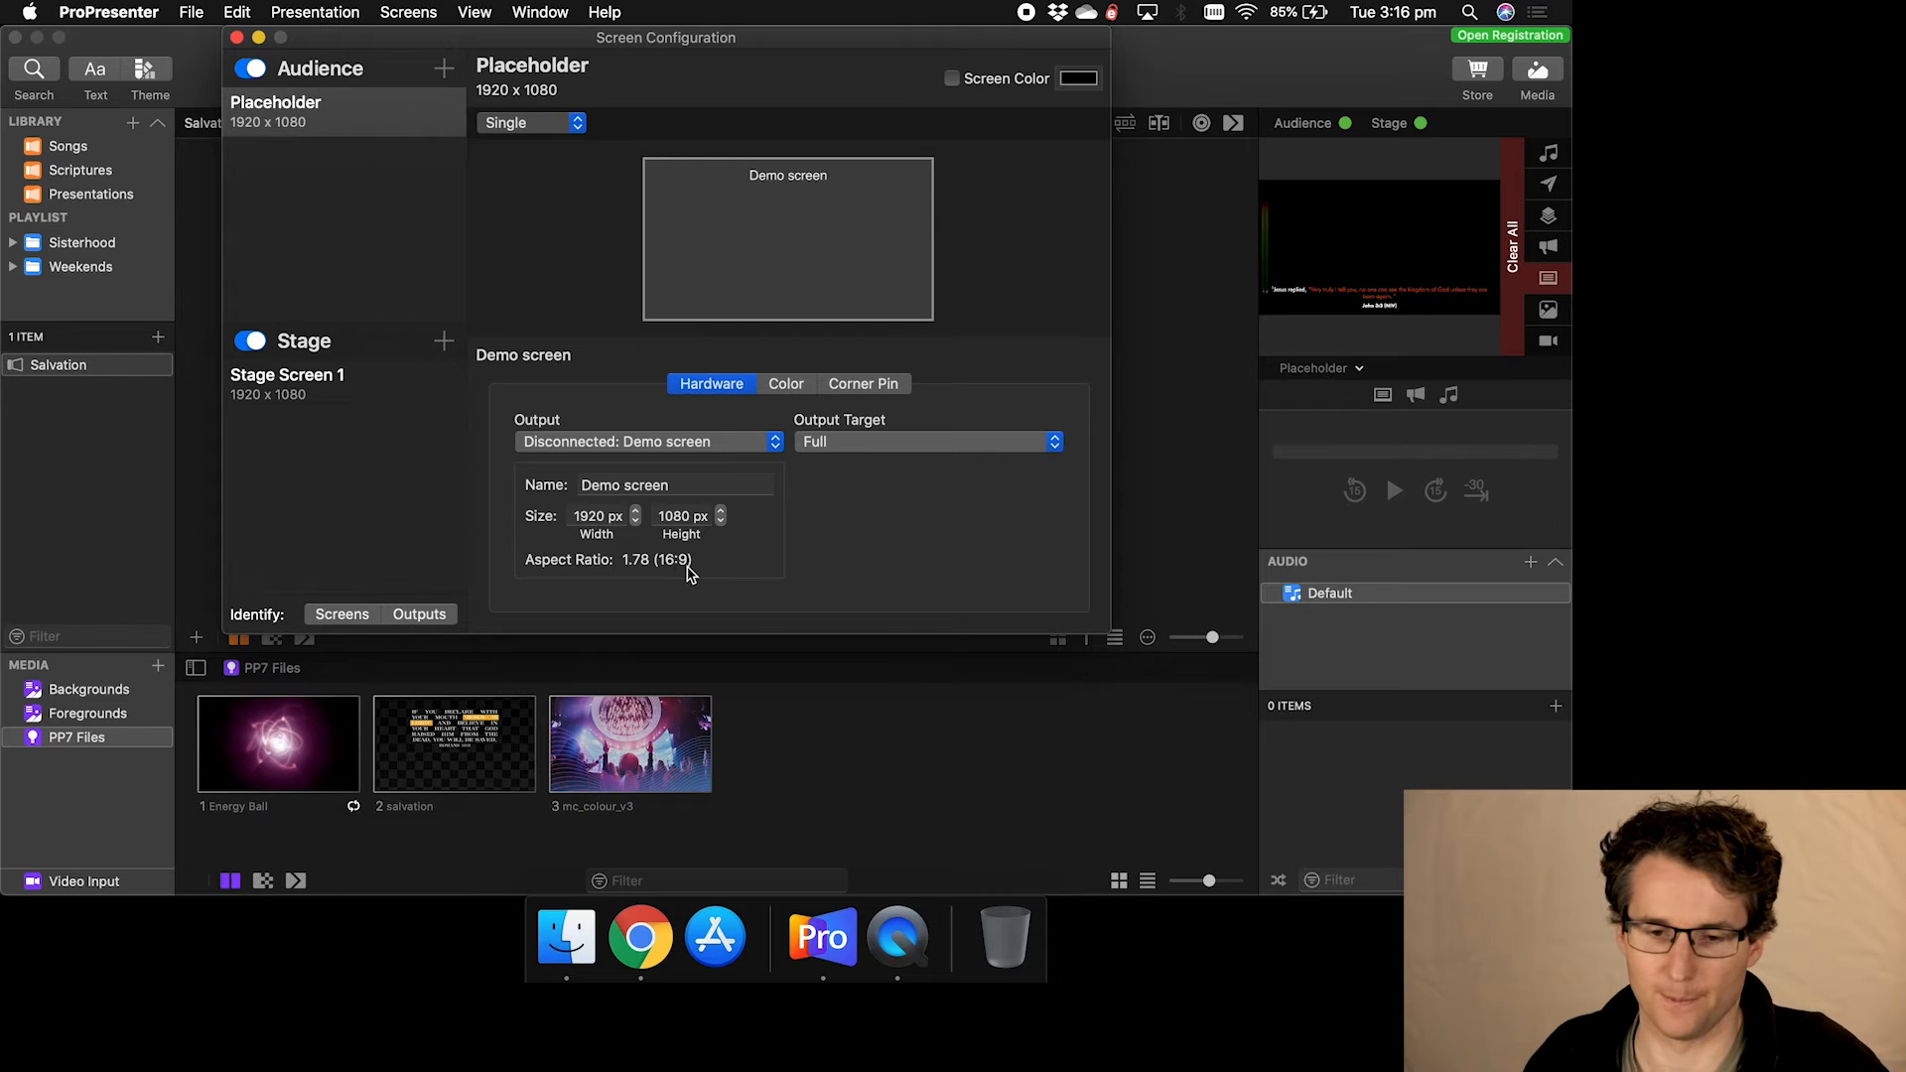
left_click(335, 124)
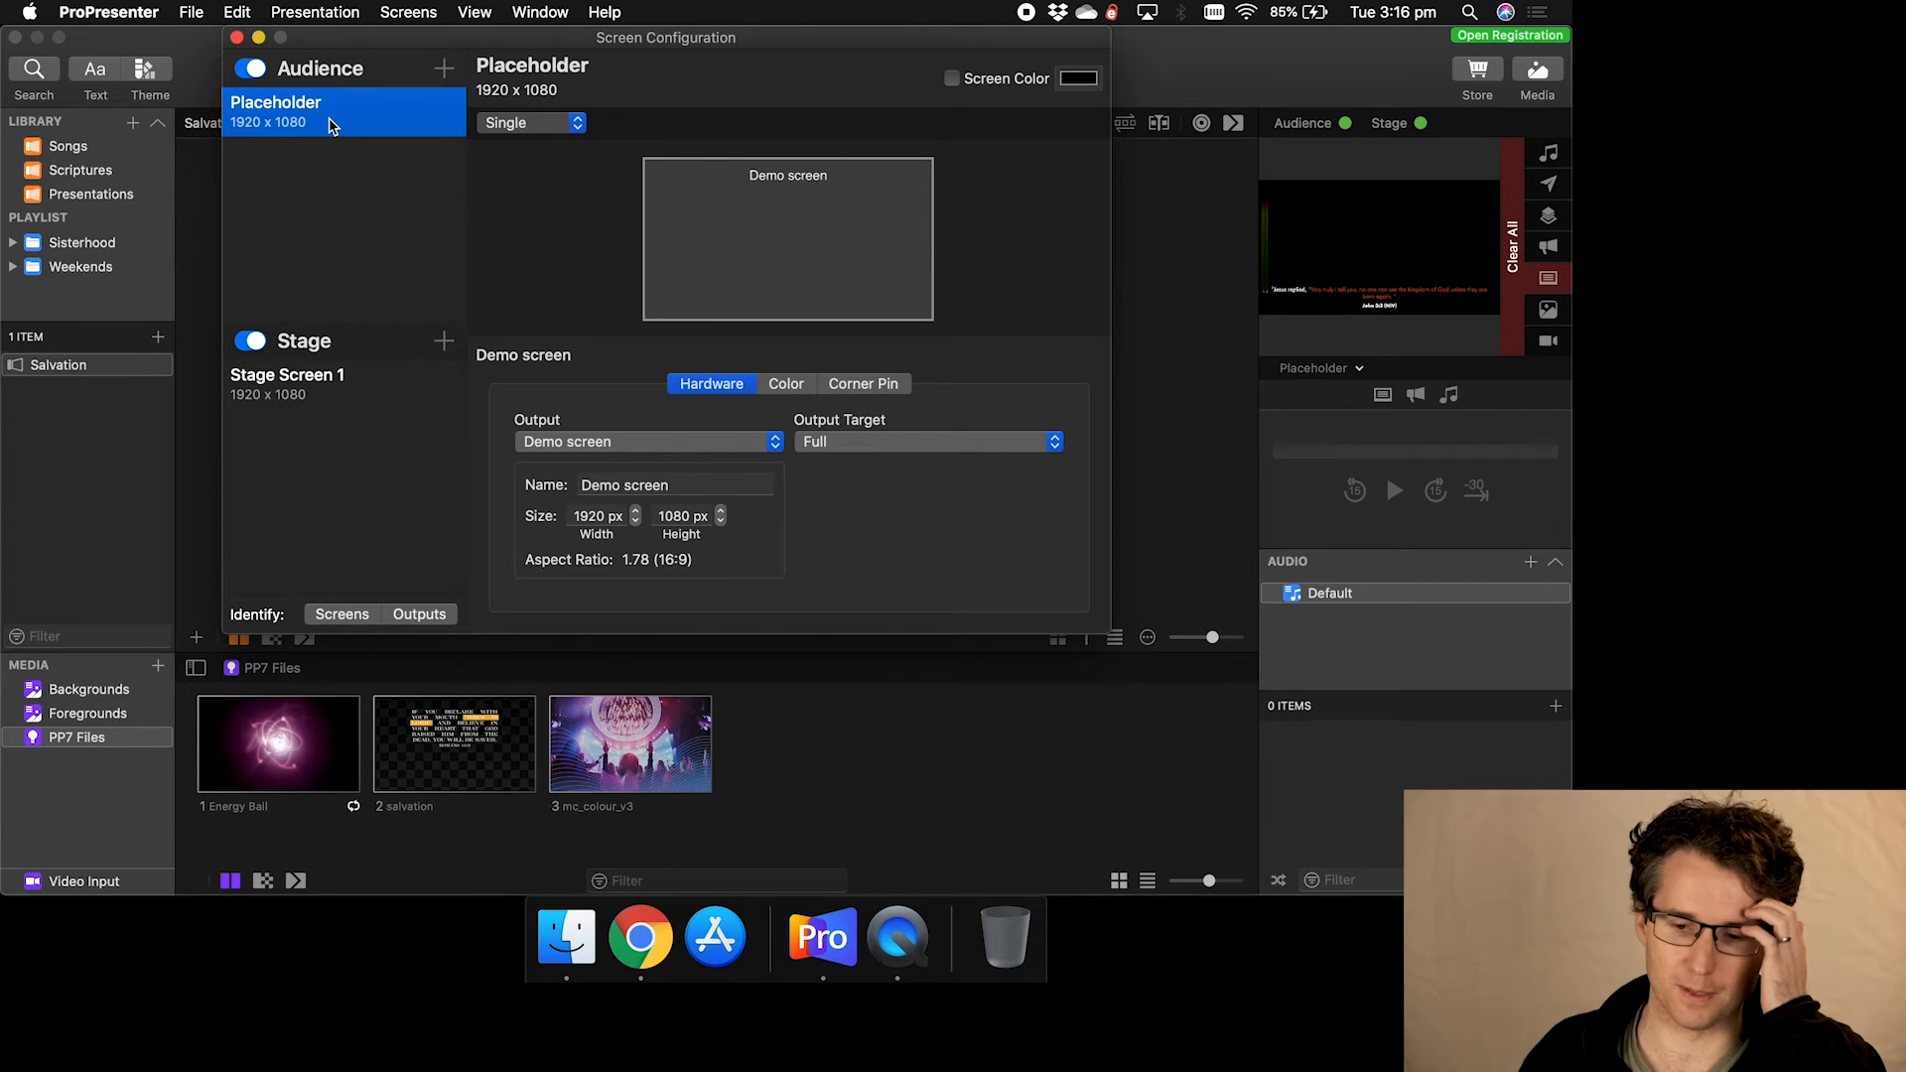
- Identify the Color LCD, add it as audience Screen 1 at 1440 x 900, and close its full-screen output
left_click(443, 69)
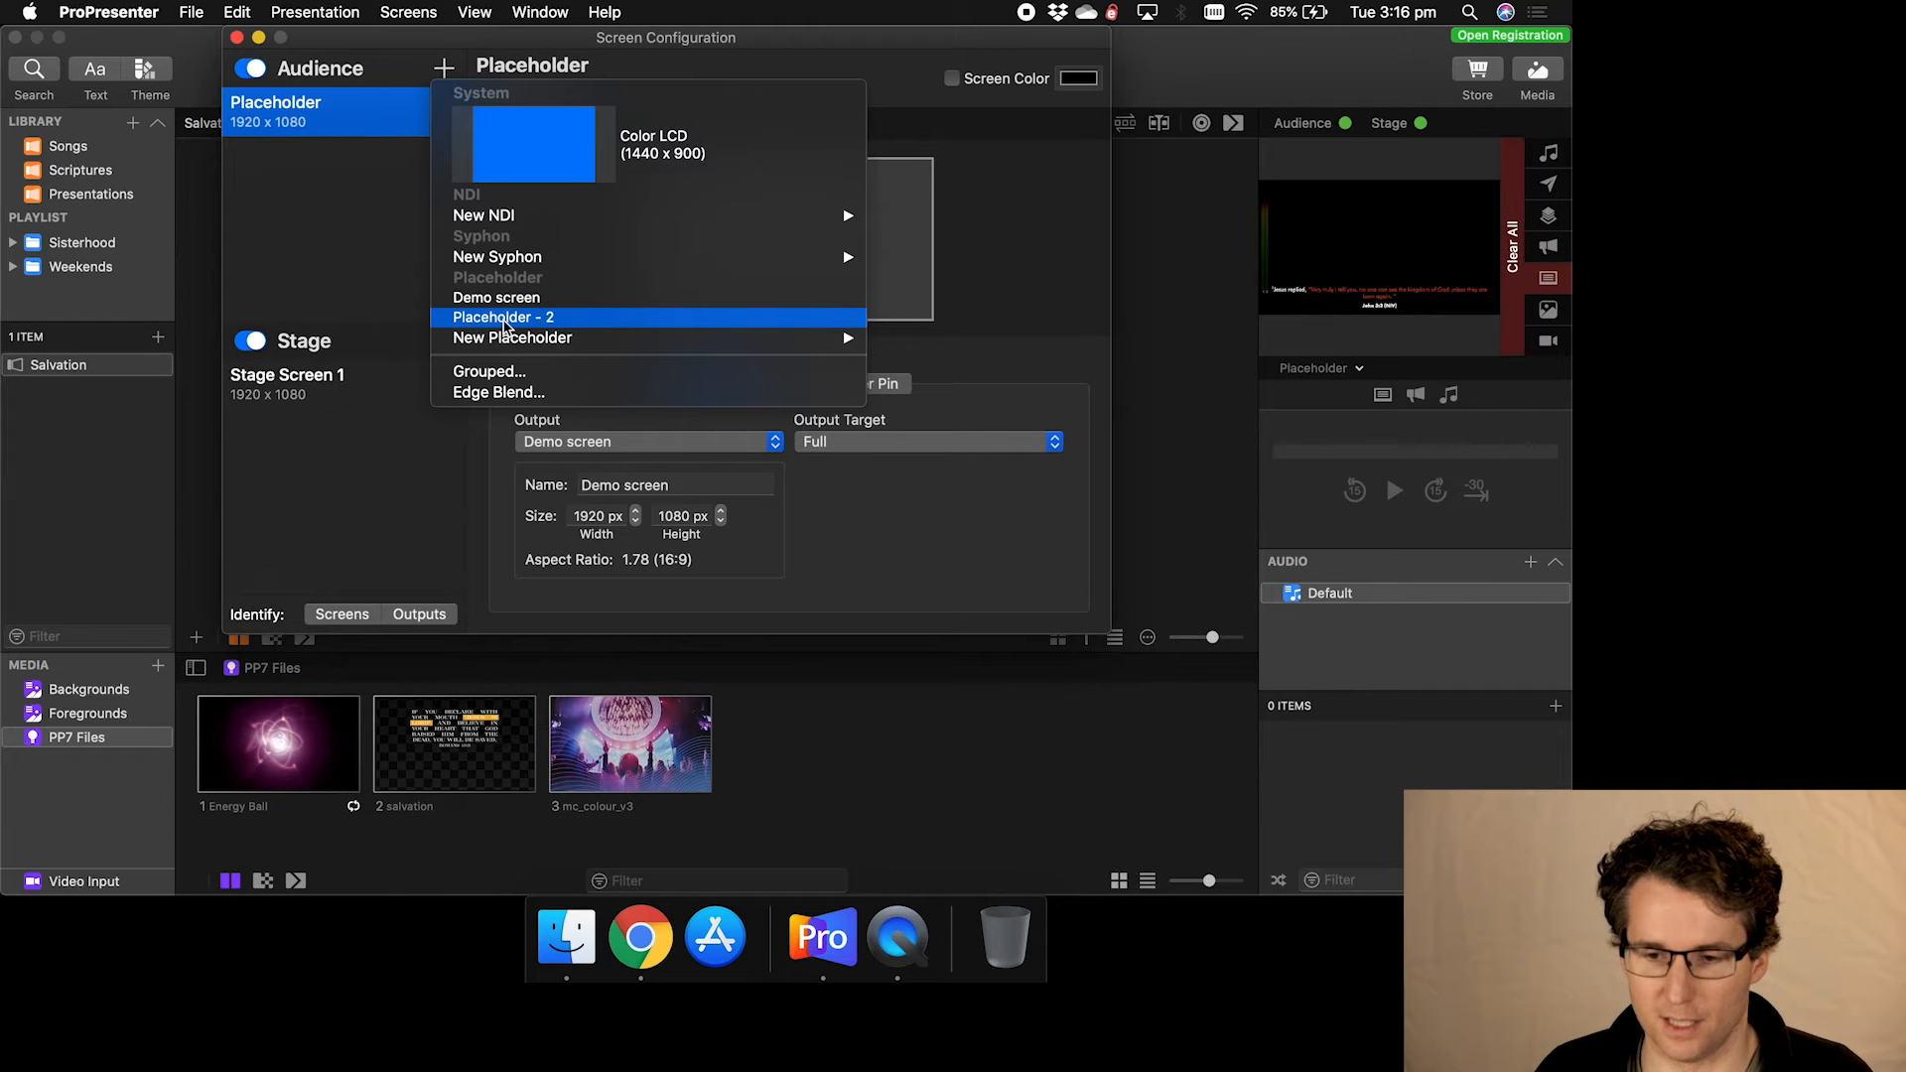
mouse_move(508, 144)
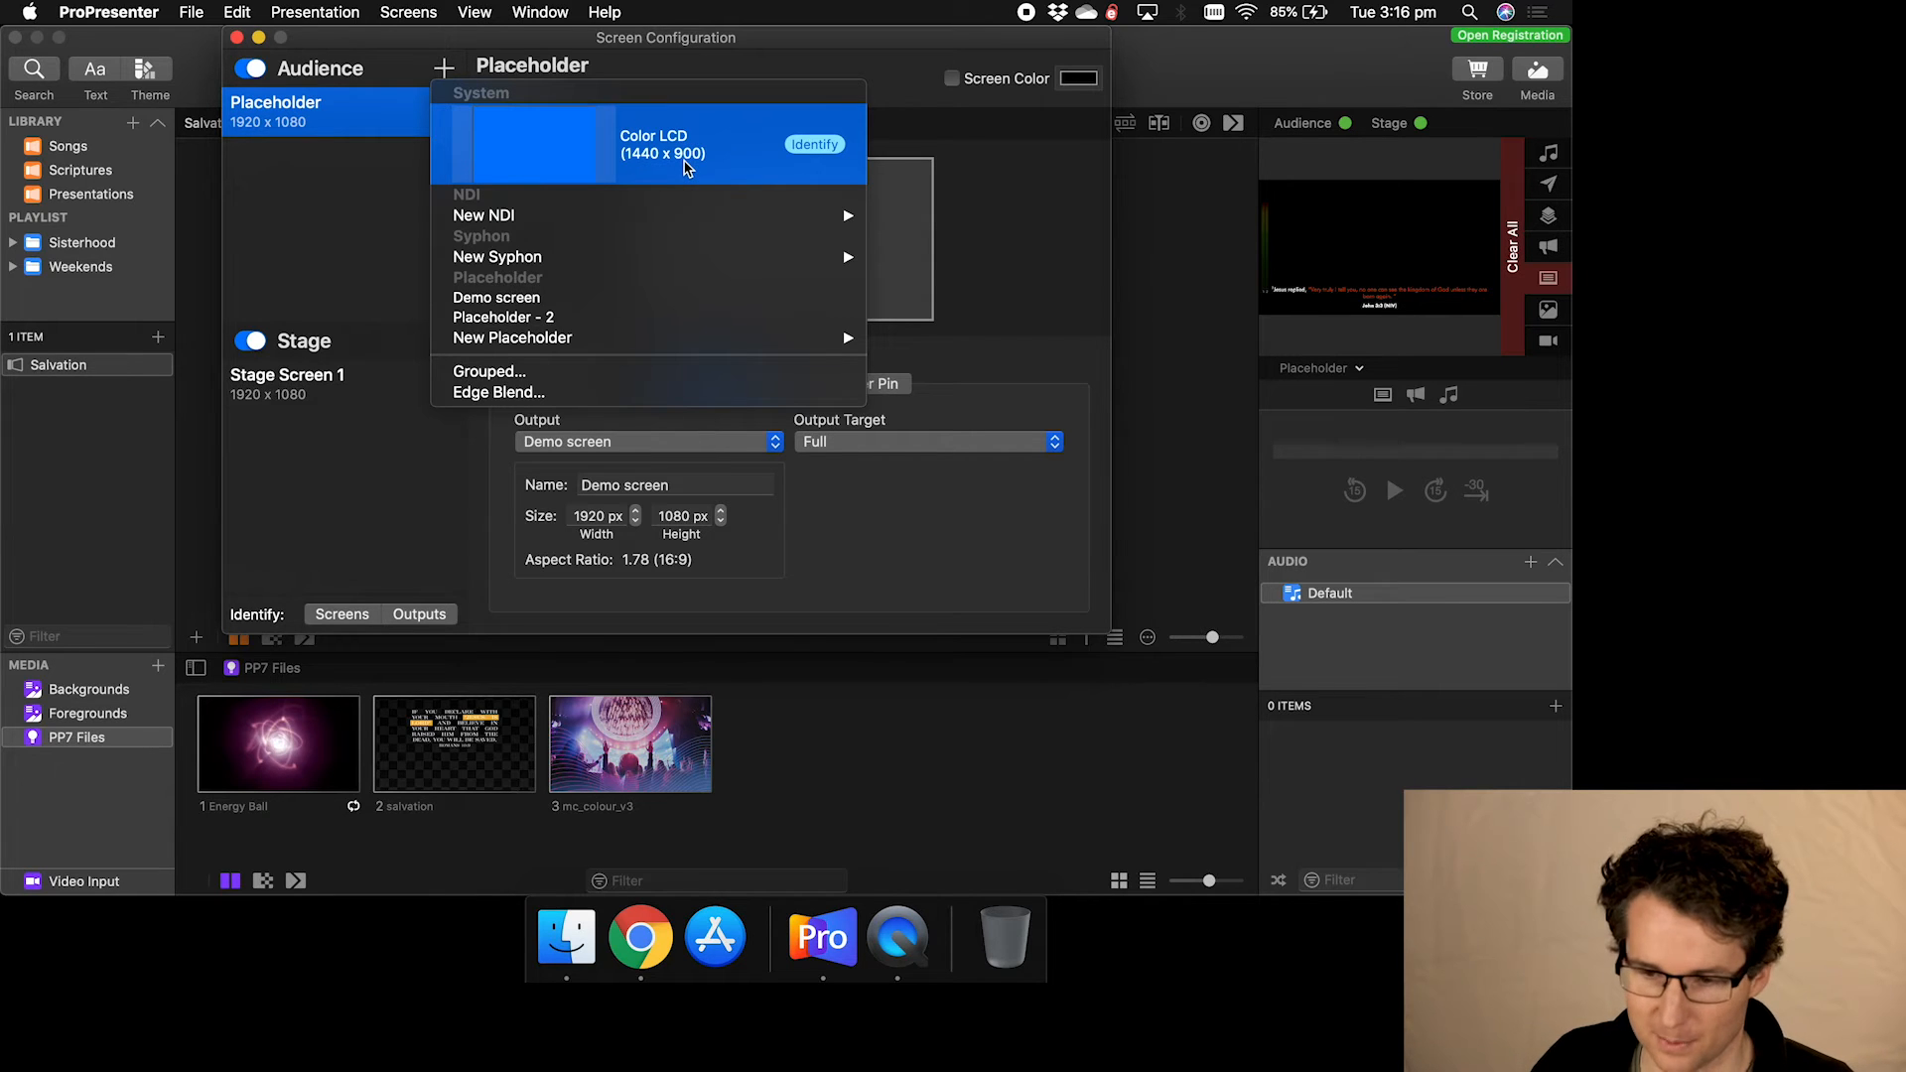
left_click(815, 145)
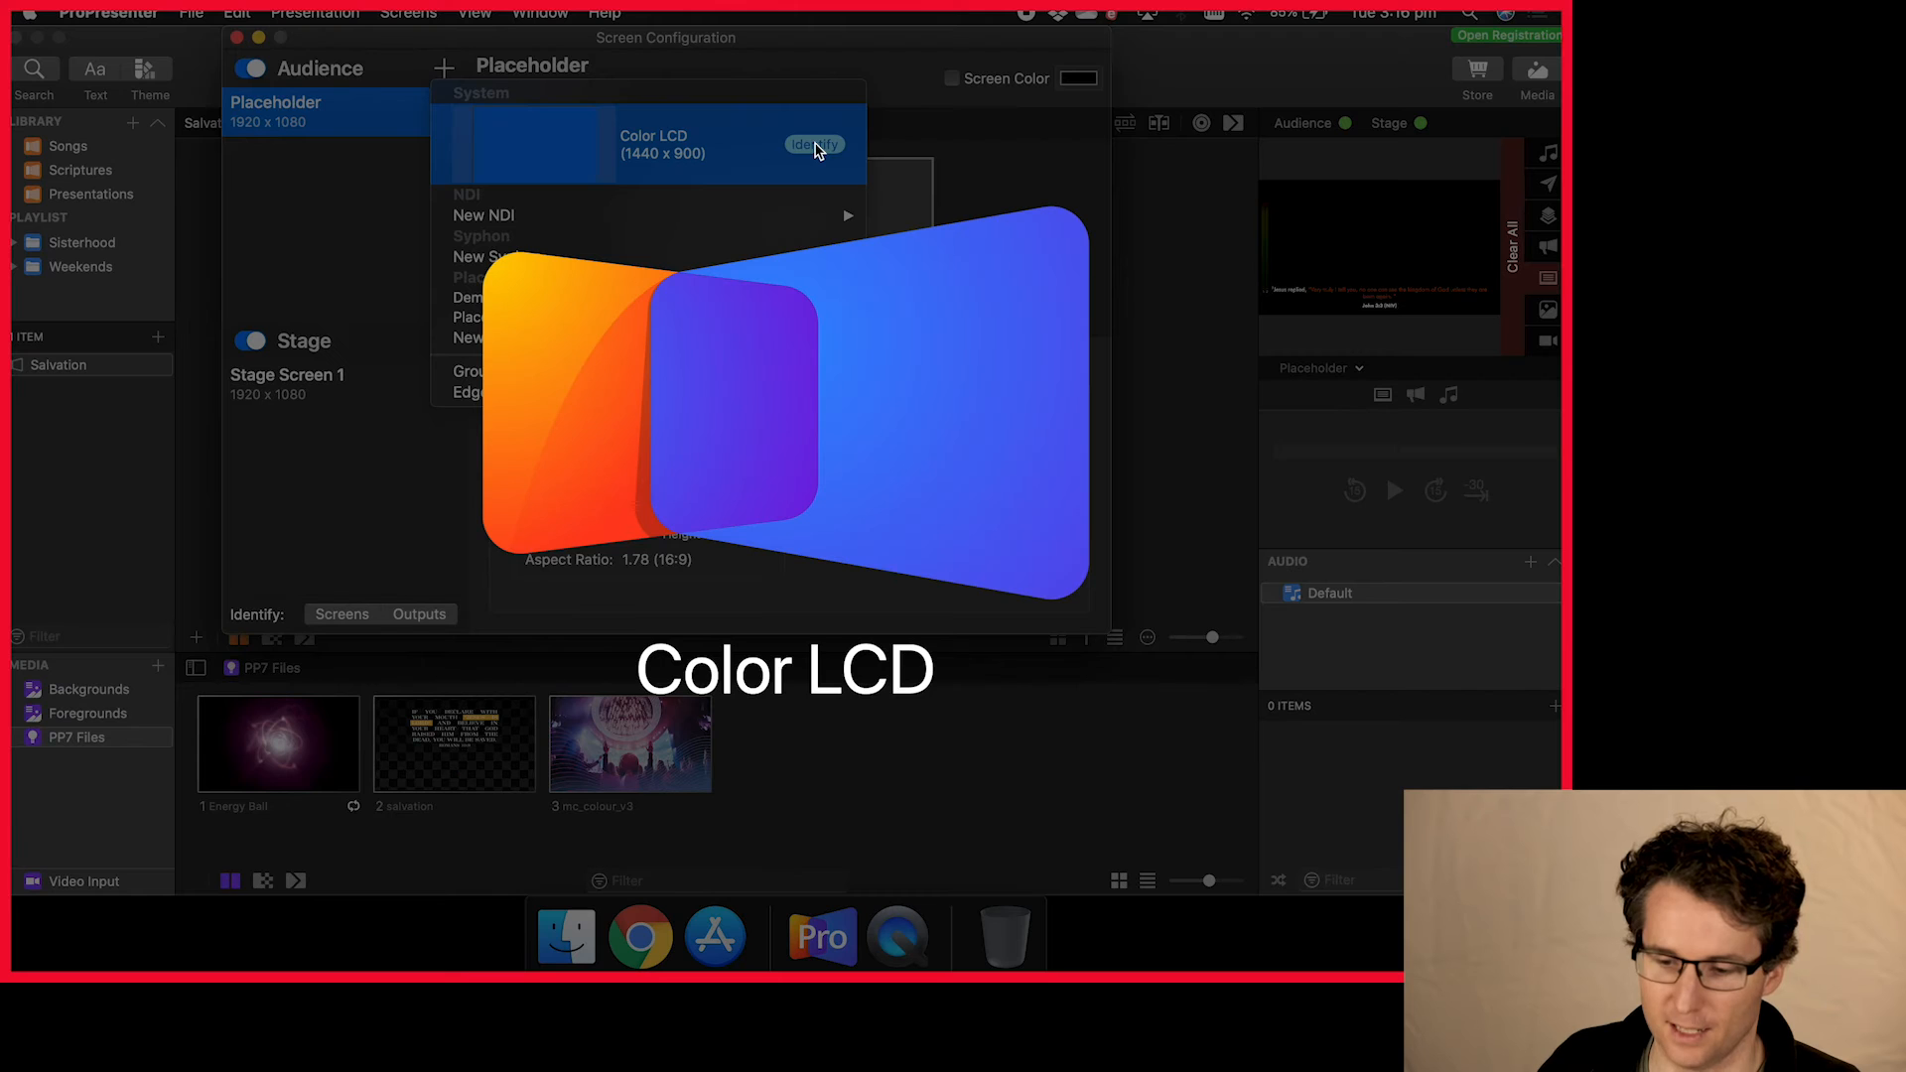
left_click(752, 145)
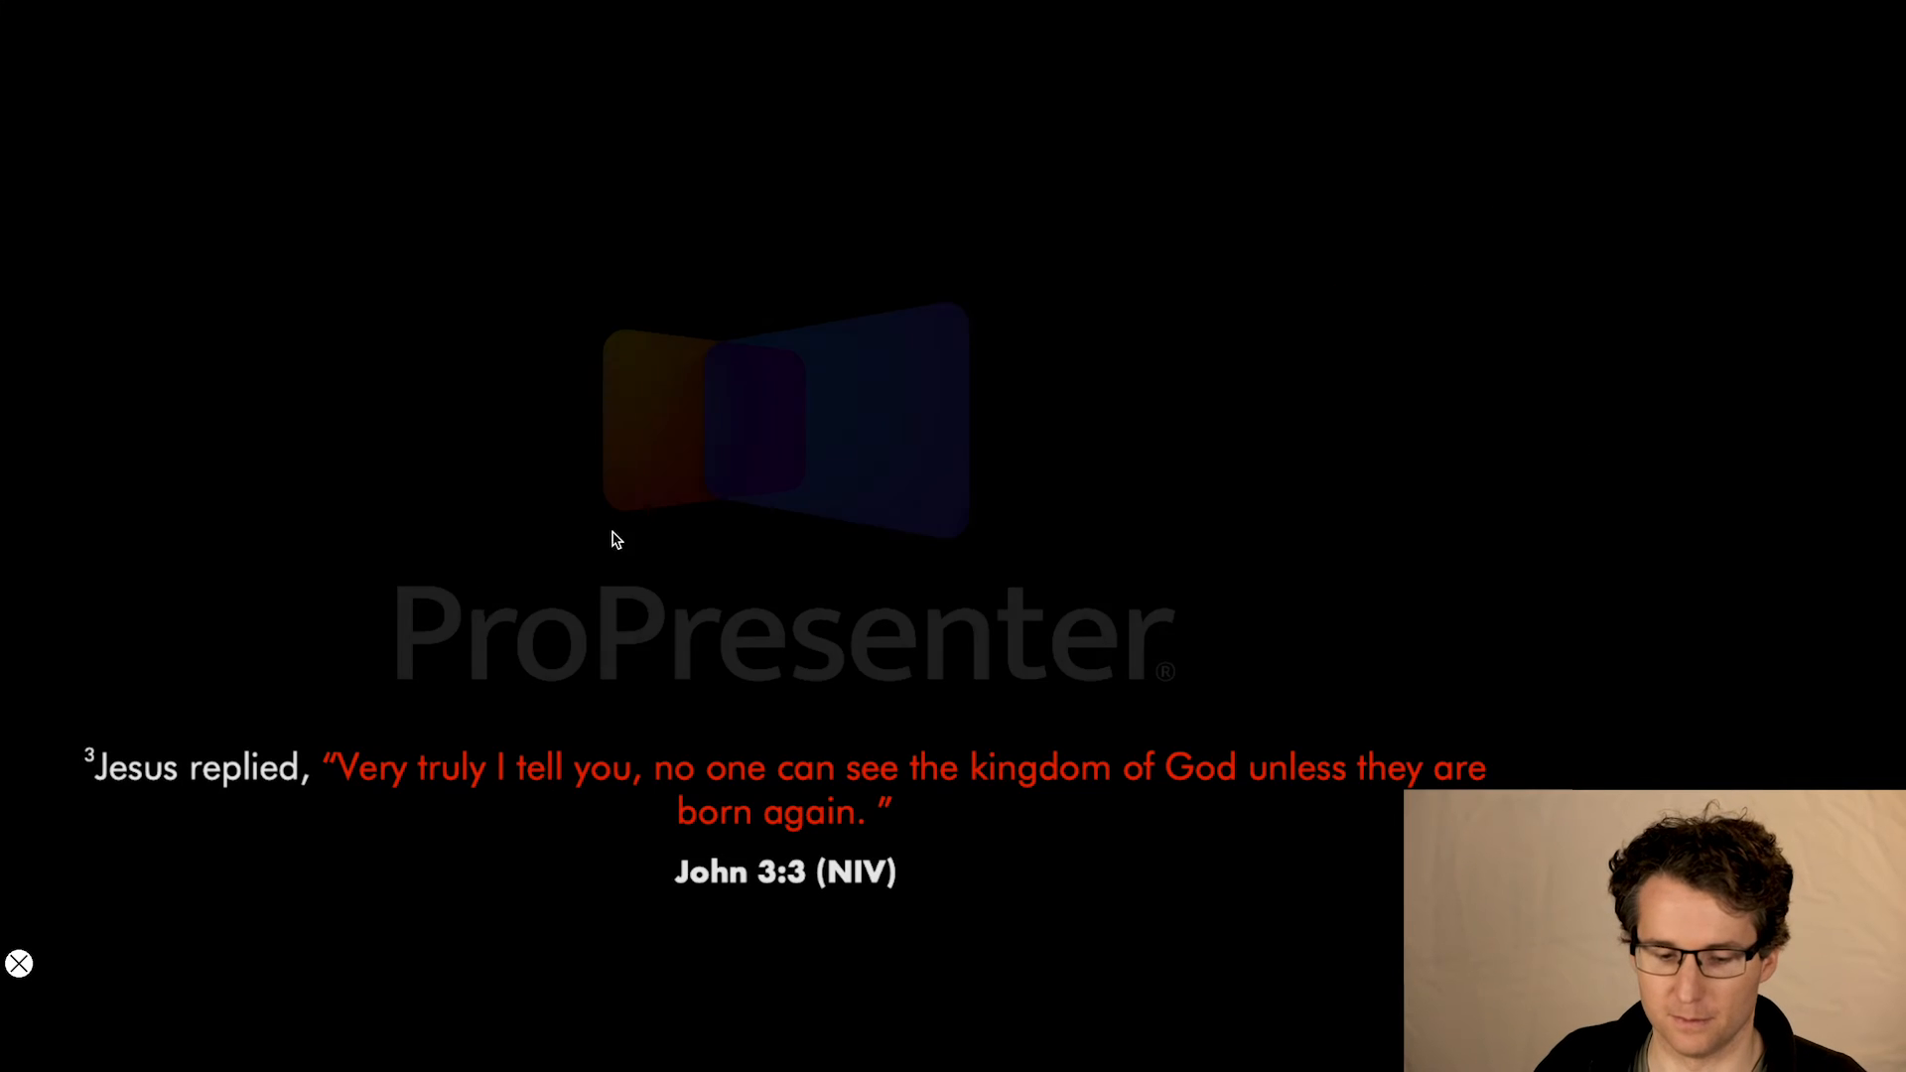
left_click(16, 968)
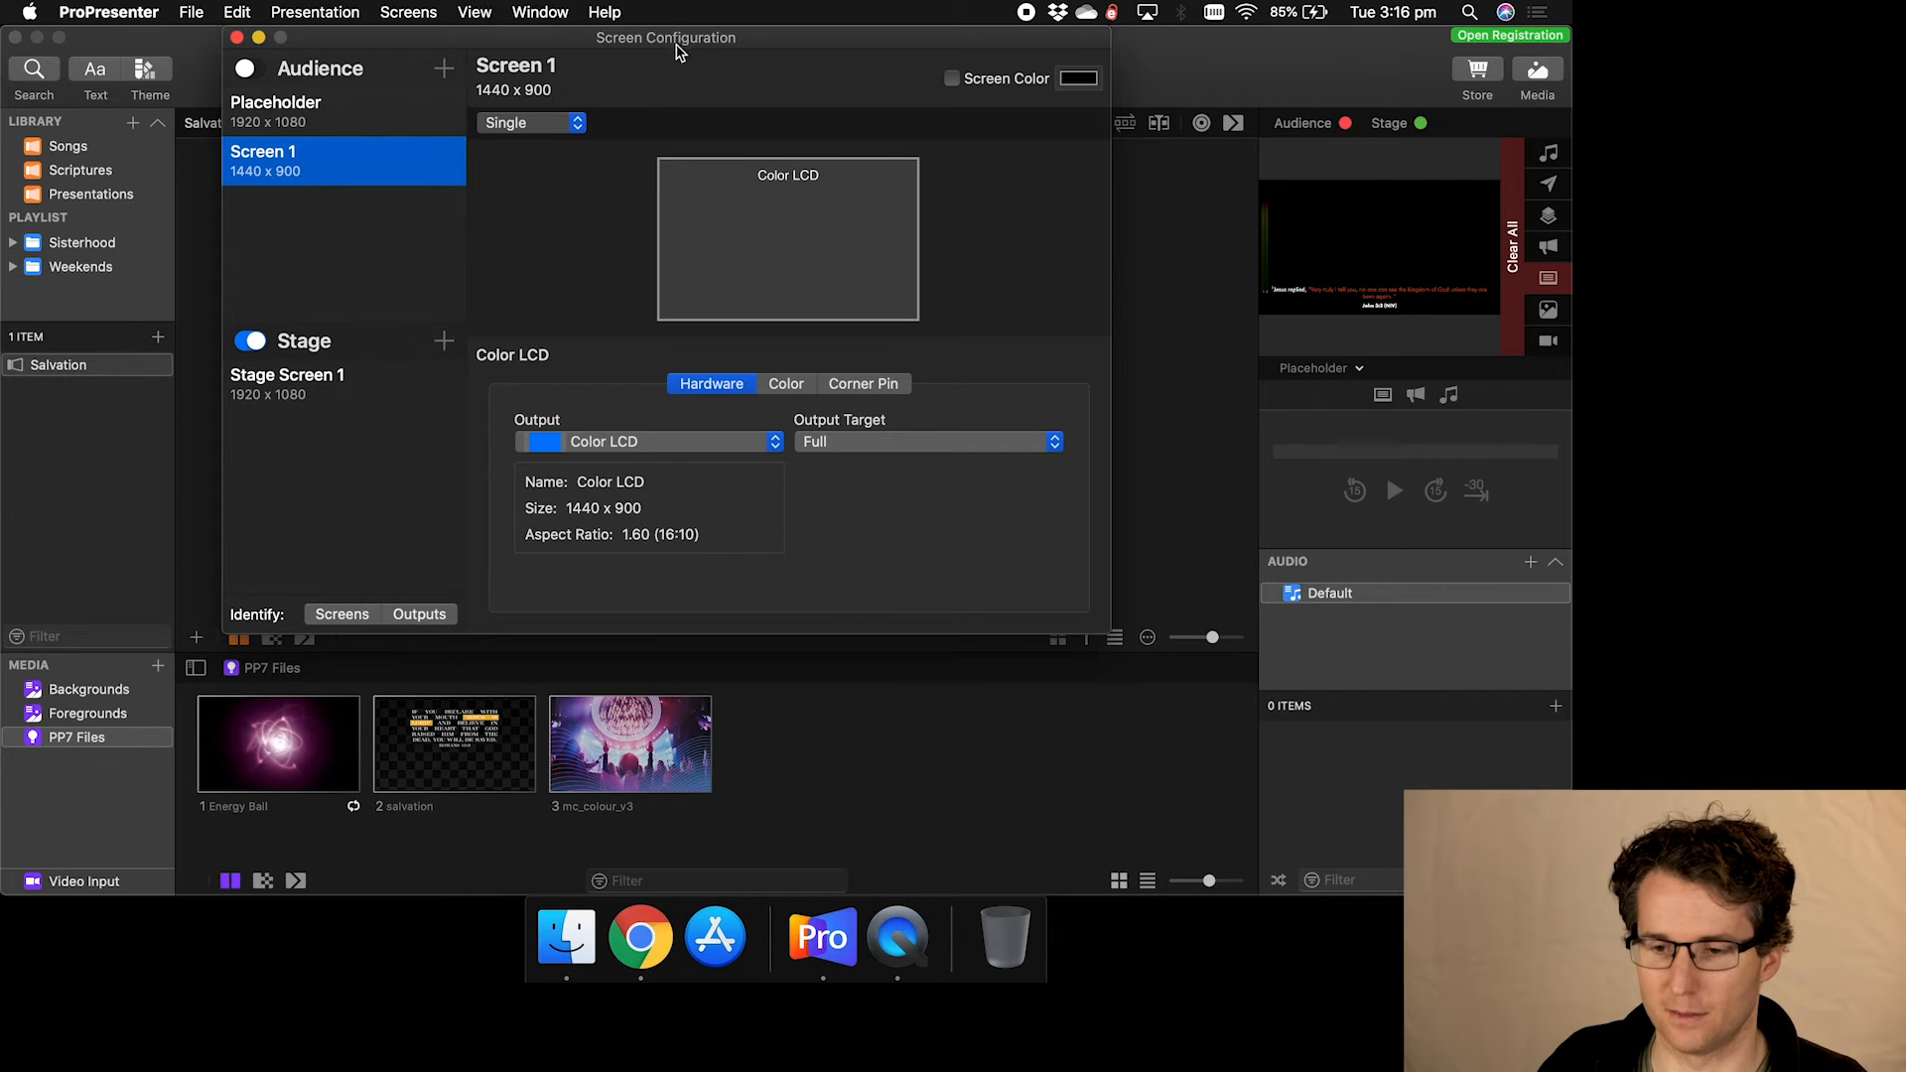
- Show the add-audience-screen choices with New NDI formats from 480i 59.94 to 2160p 60
left_click(444, 67)
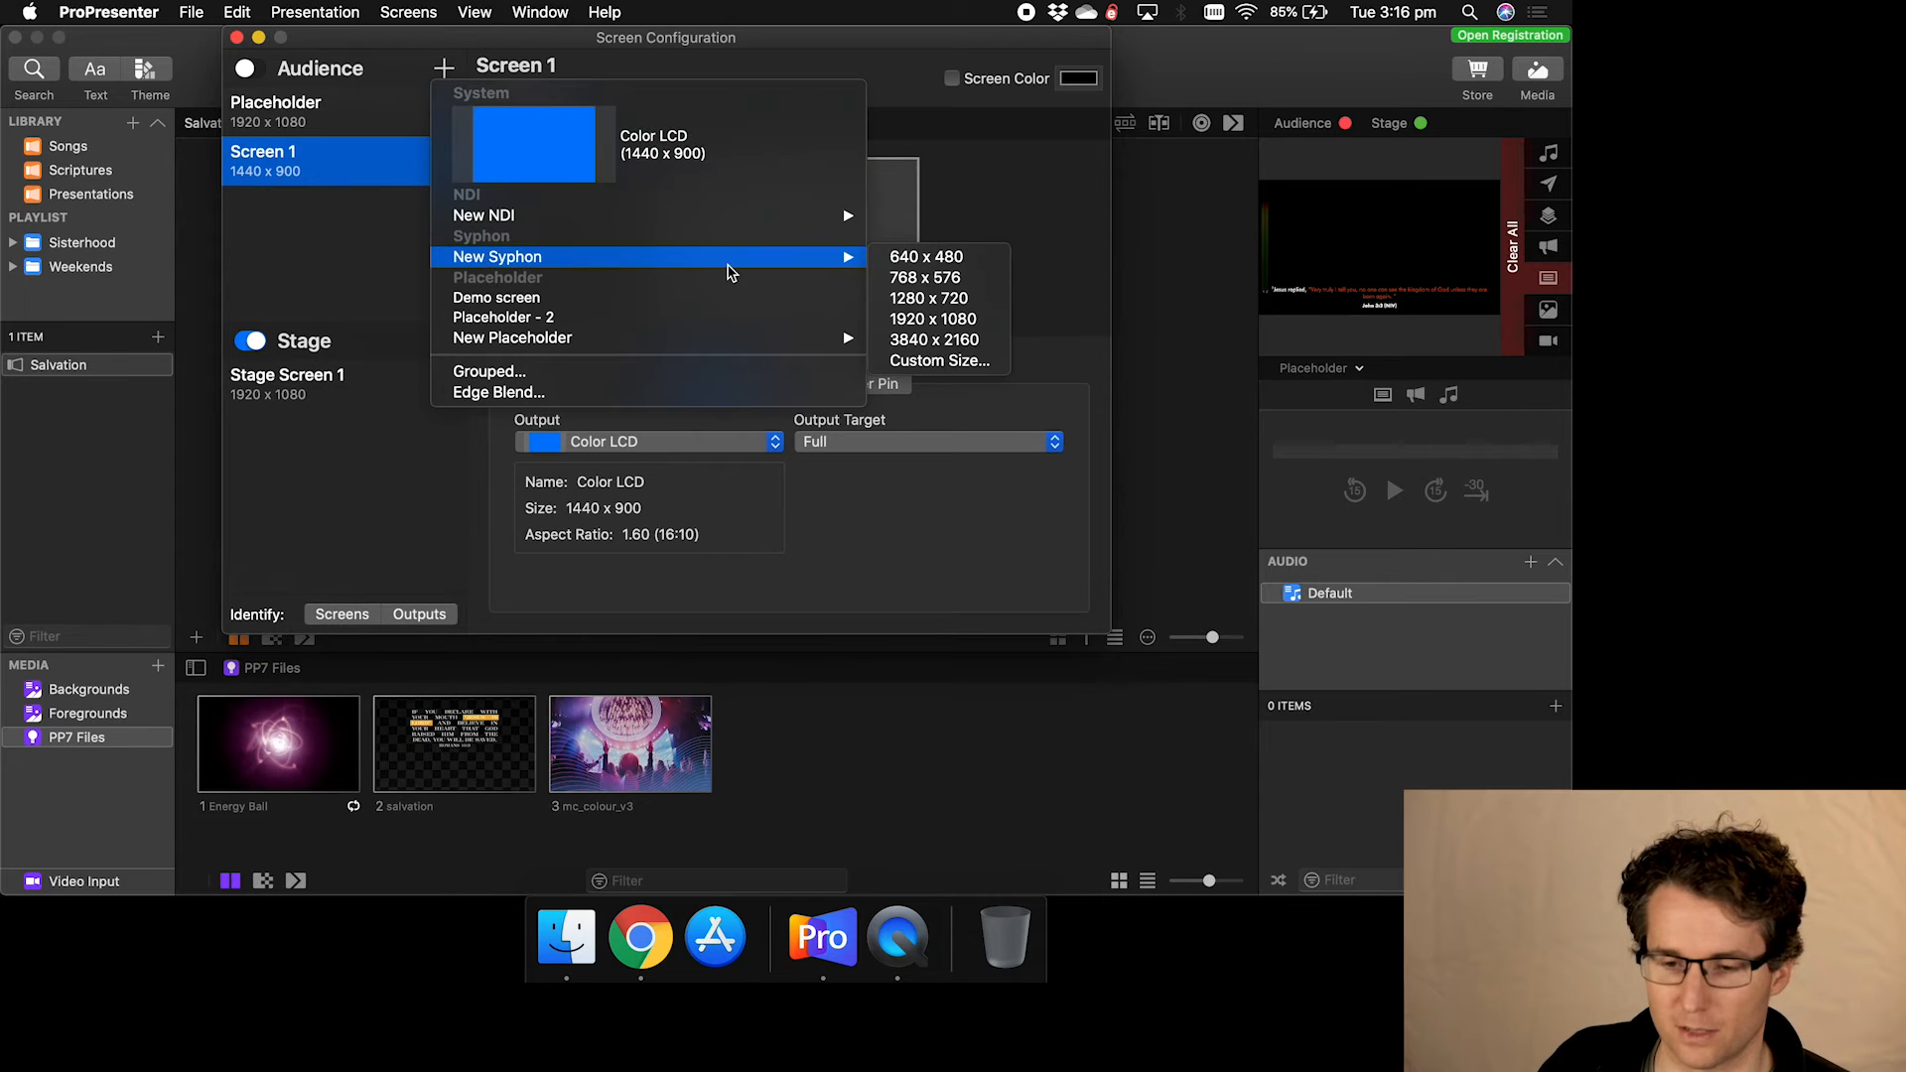
mouse_move(613, 219)
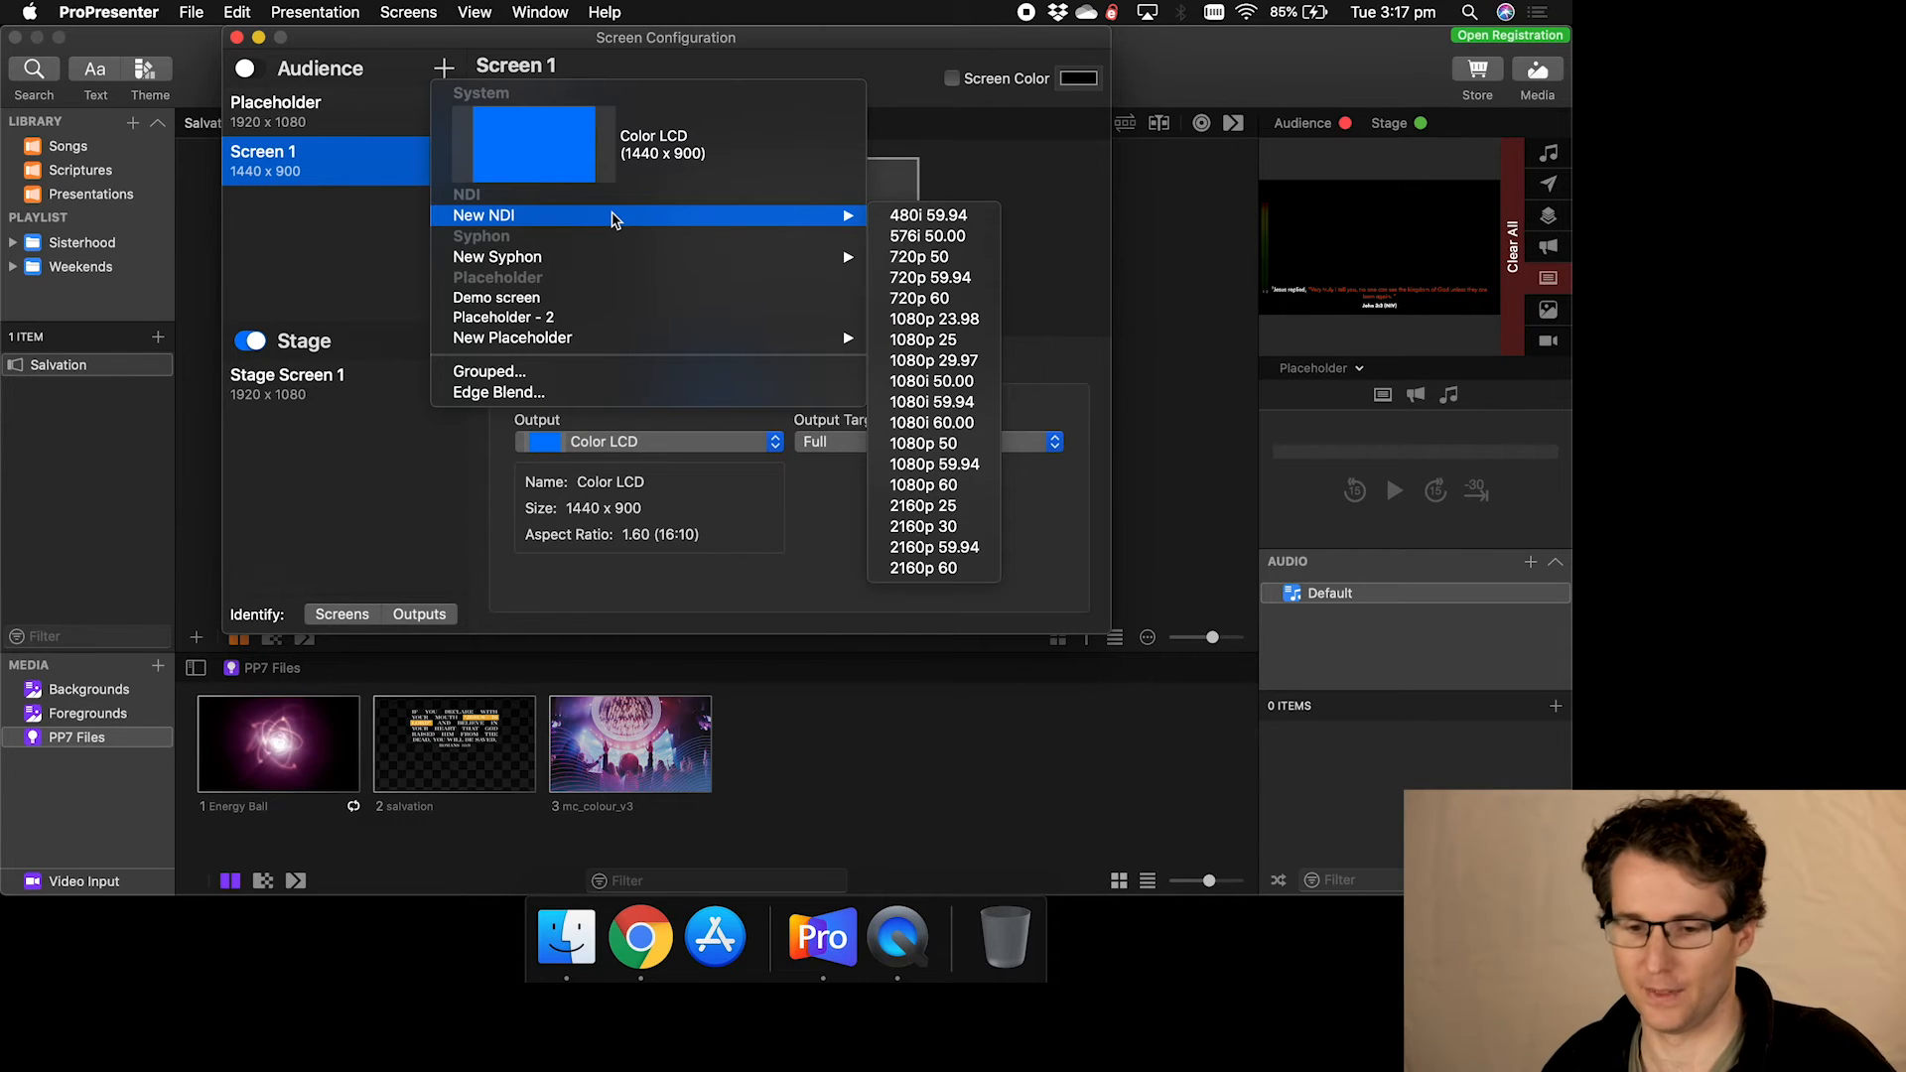
- Show the New Syphon sizes, from 640 x 480 to 3840 x 2160 plus Custom Size
mouse_move(586, 258)
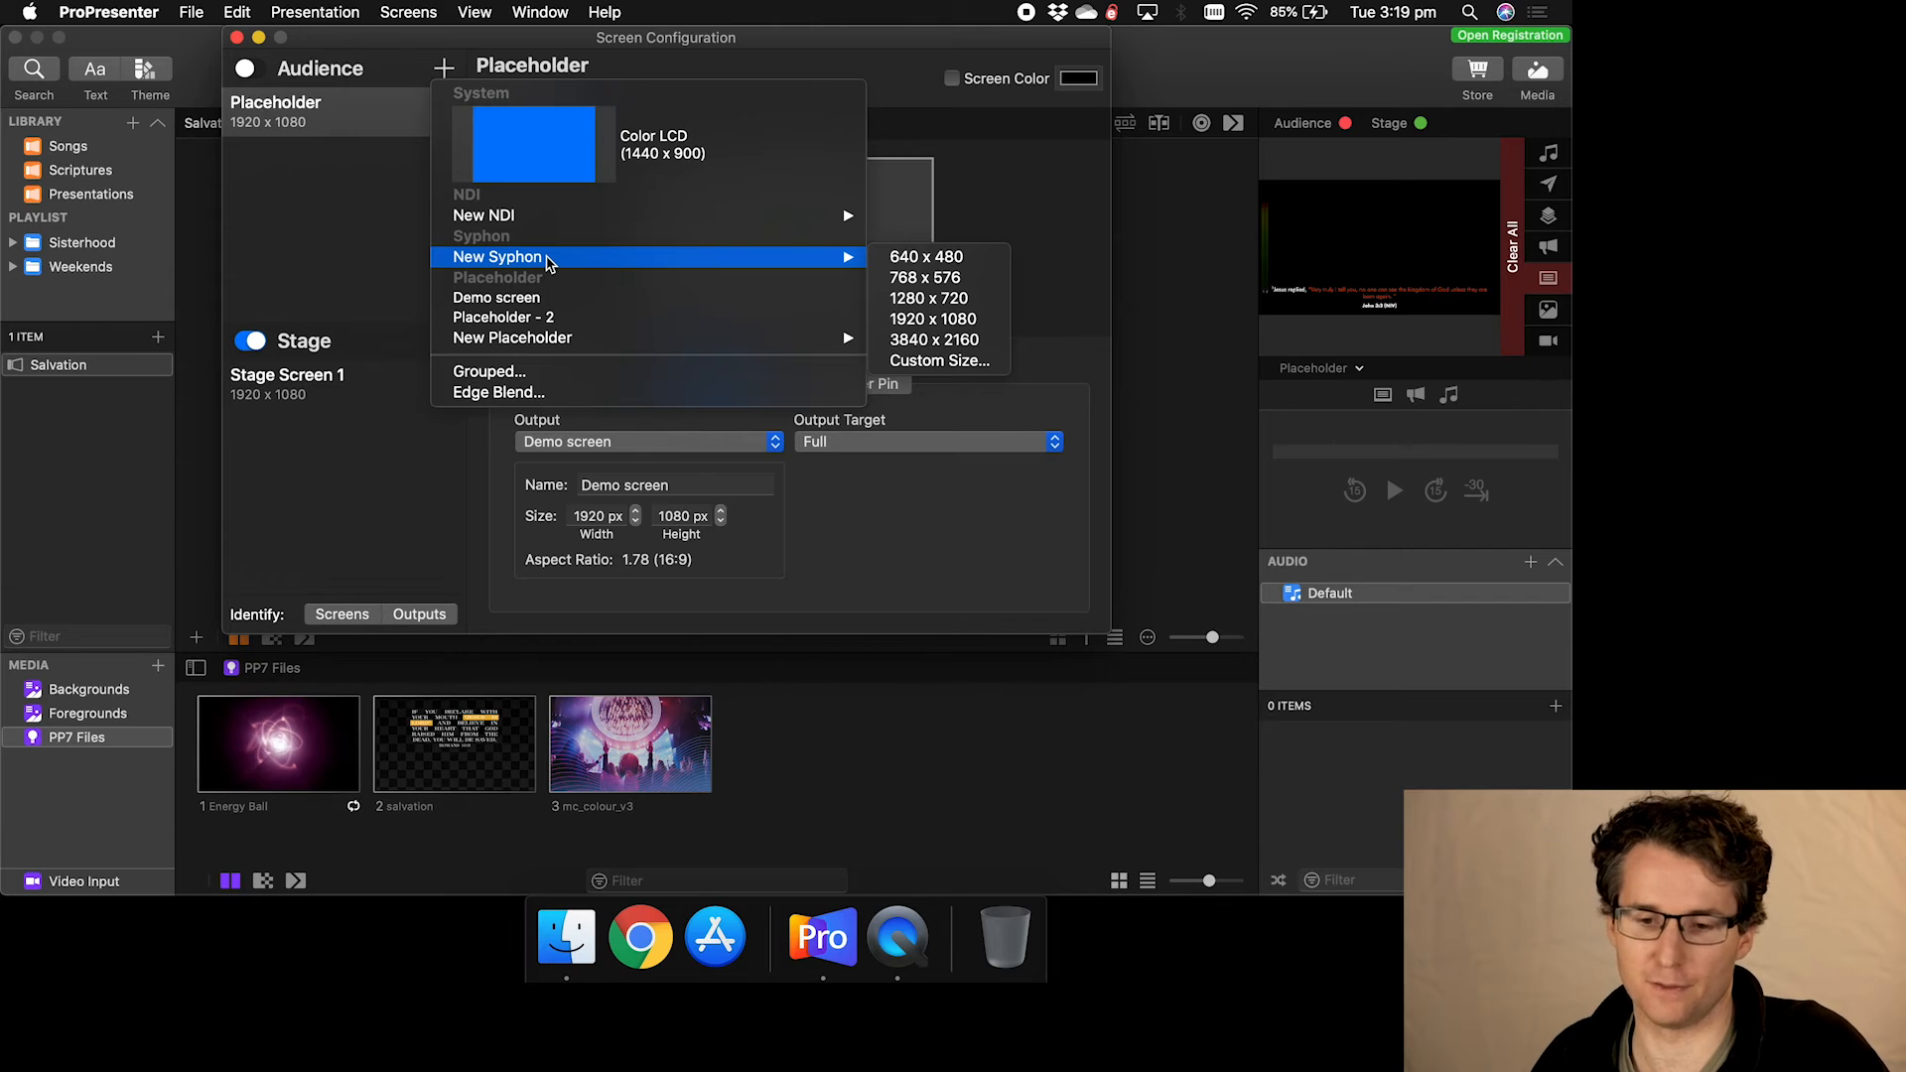
- Dismiss the add-screen menu without choosing, and leave the Placeholder screen's name unchanged
mouse_move(542, 218)
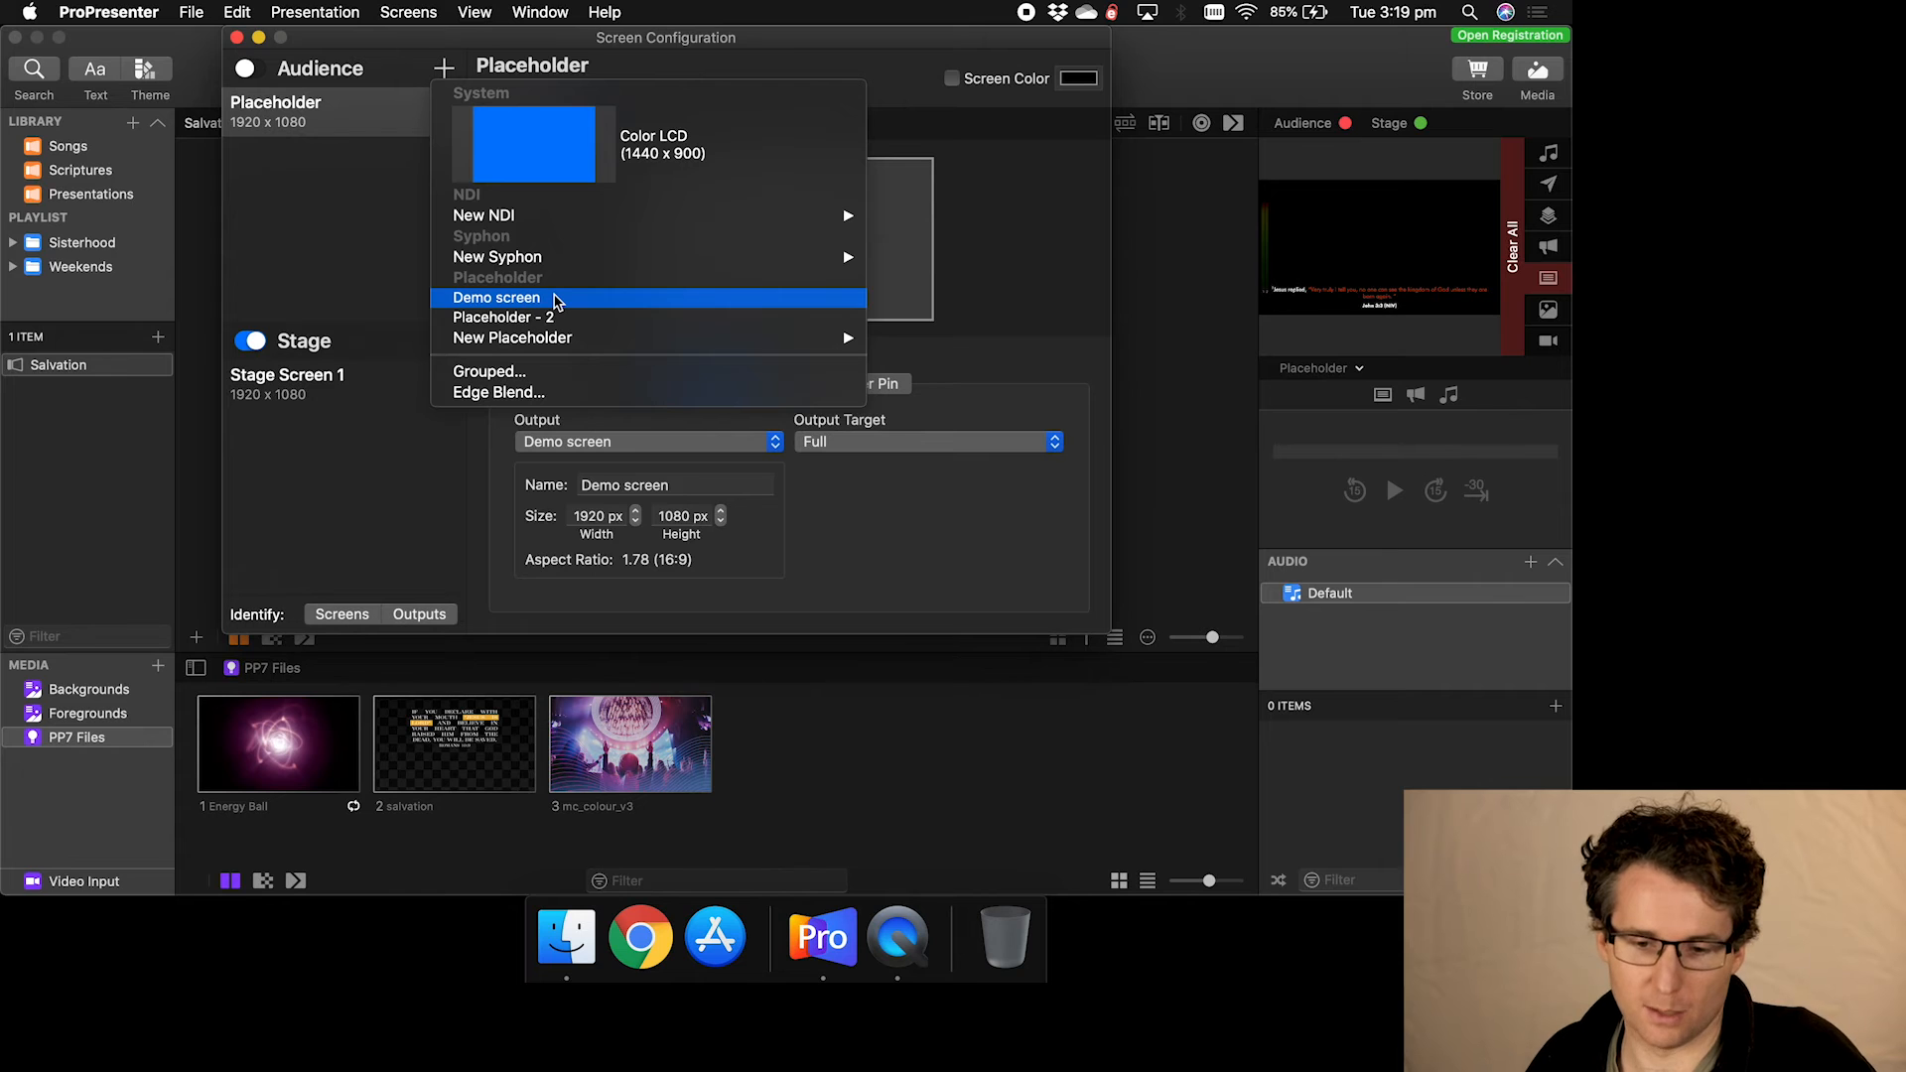
mouse_move(546, 340)
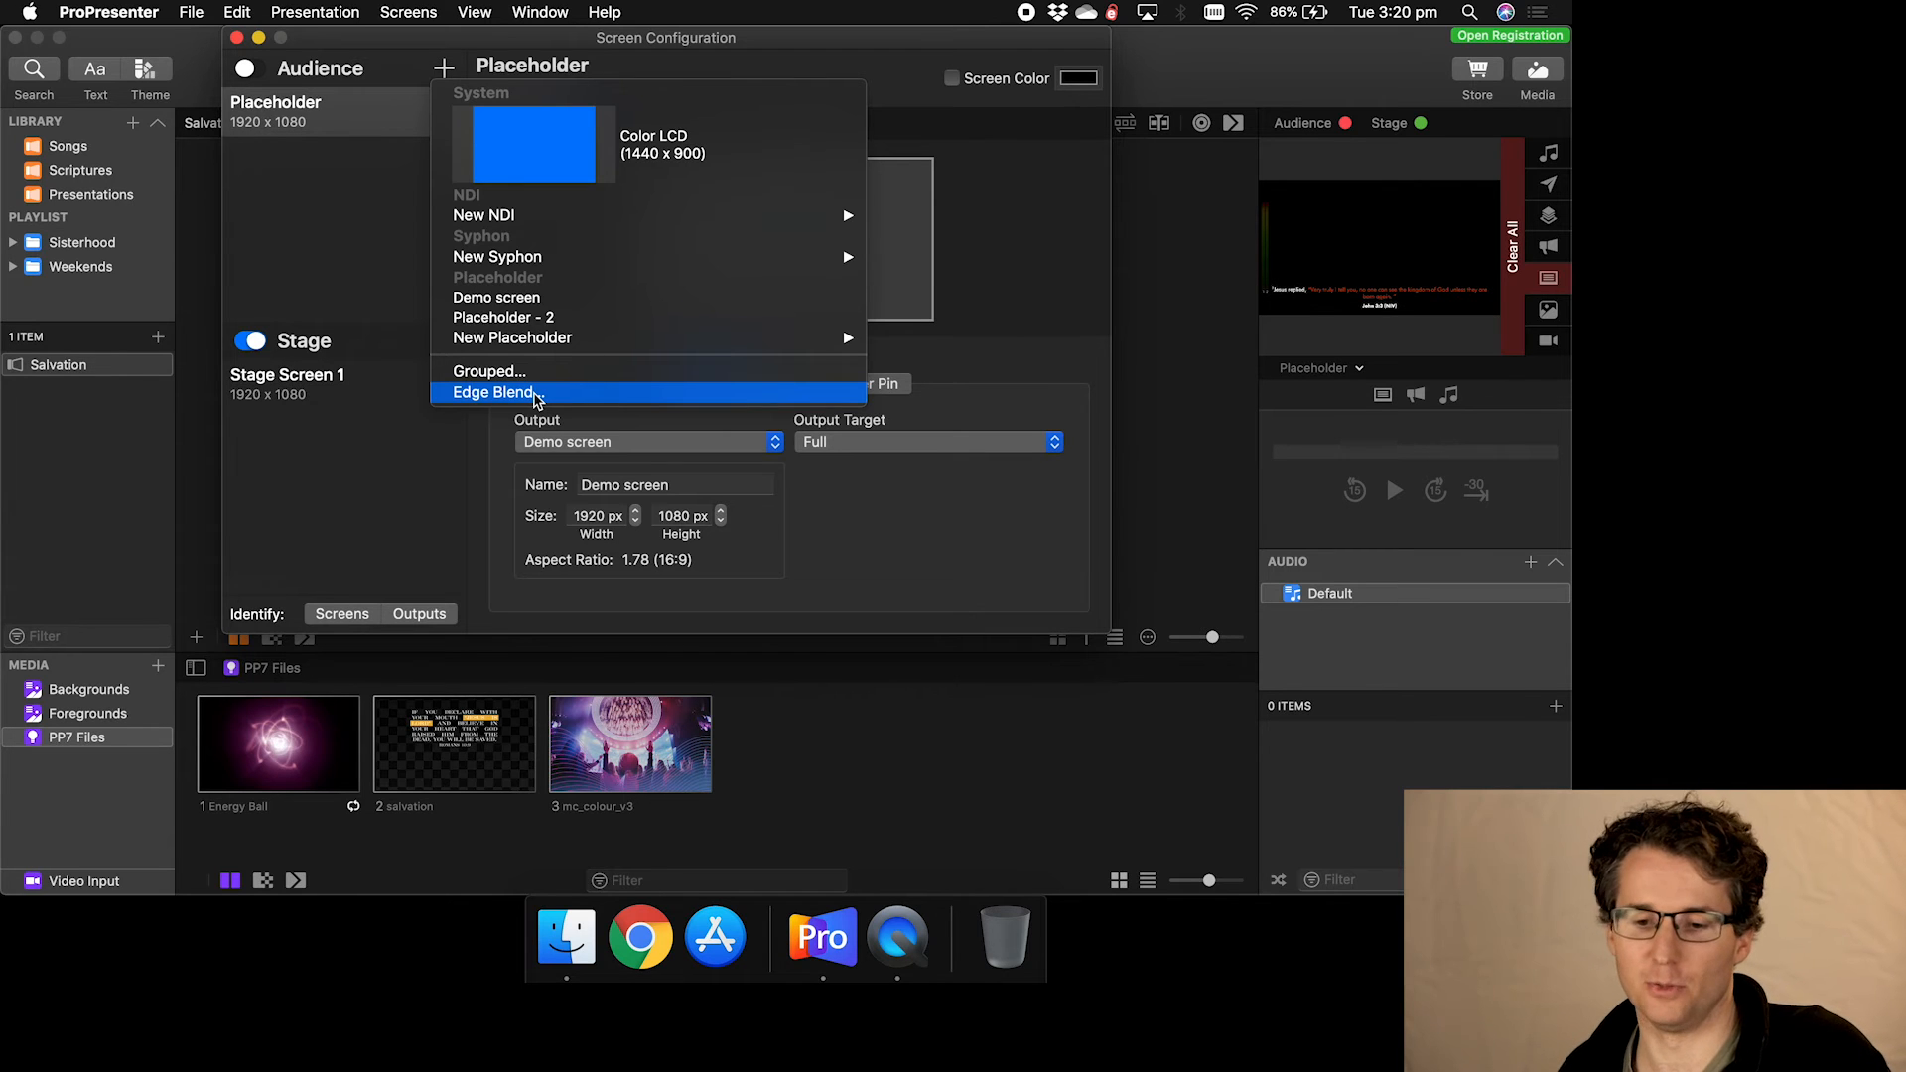
left_click(643, 45)
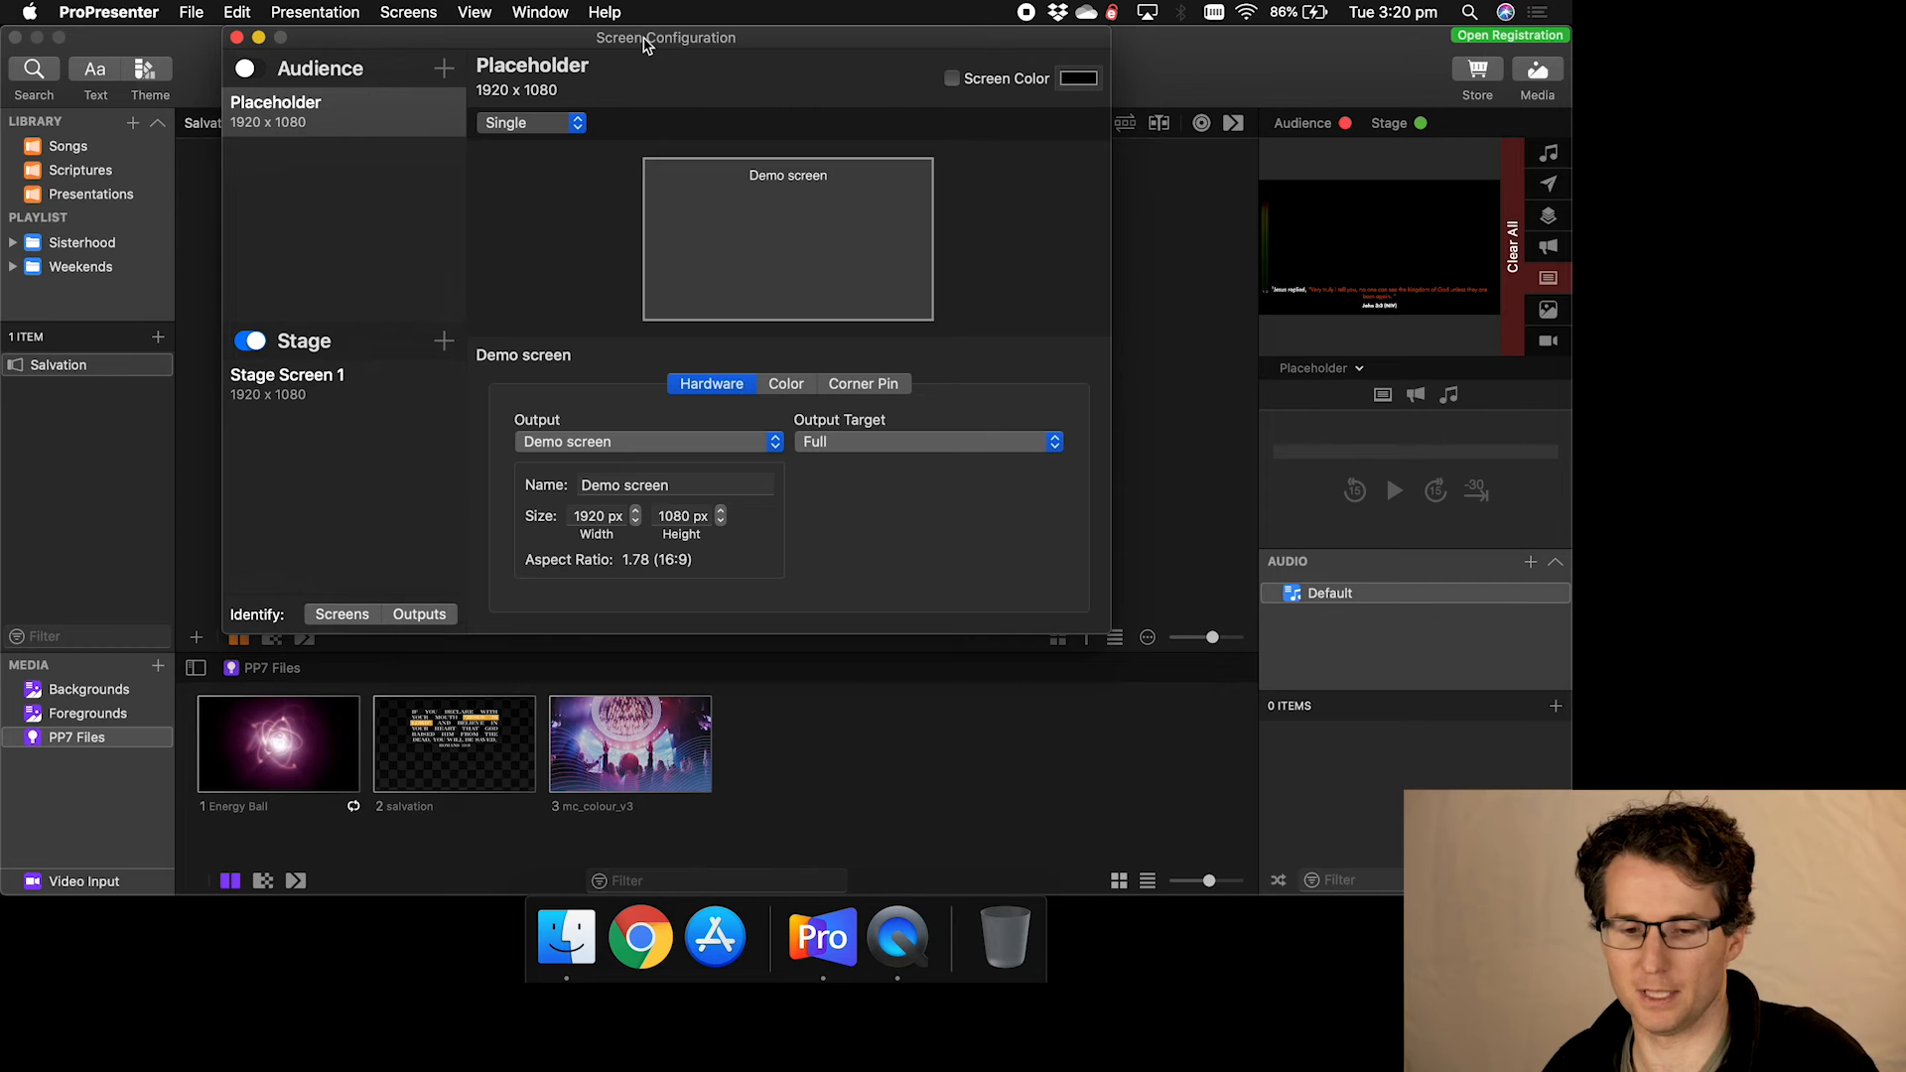
double_click(368, 111)
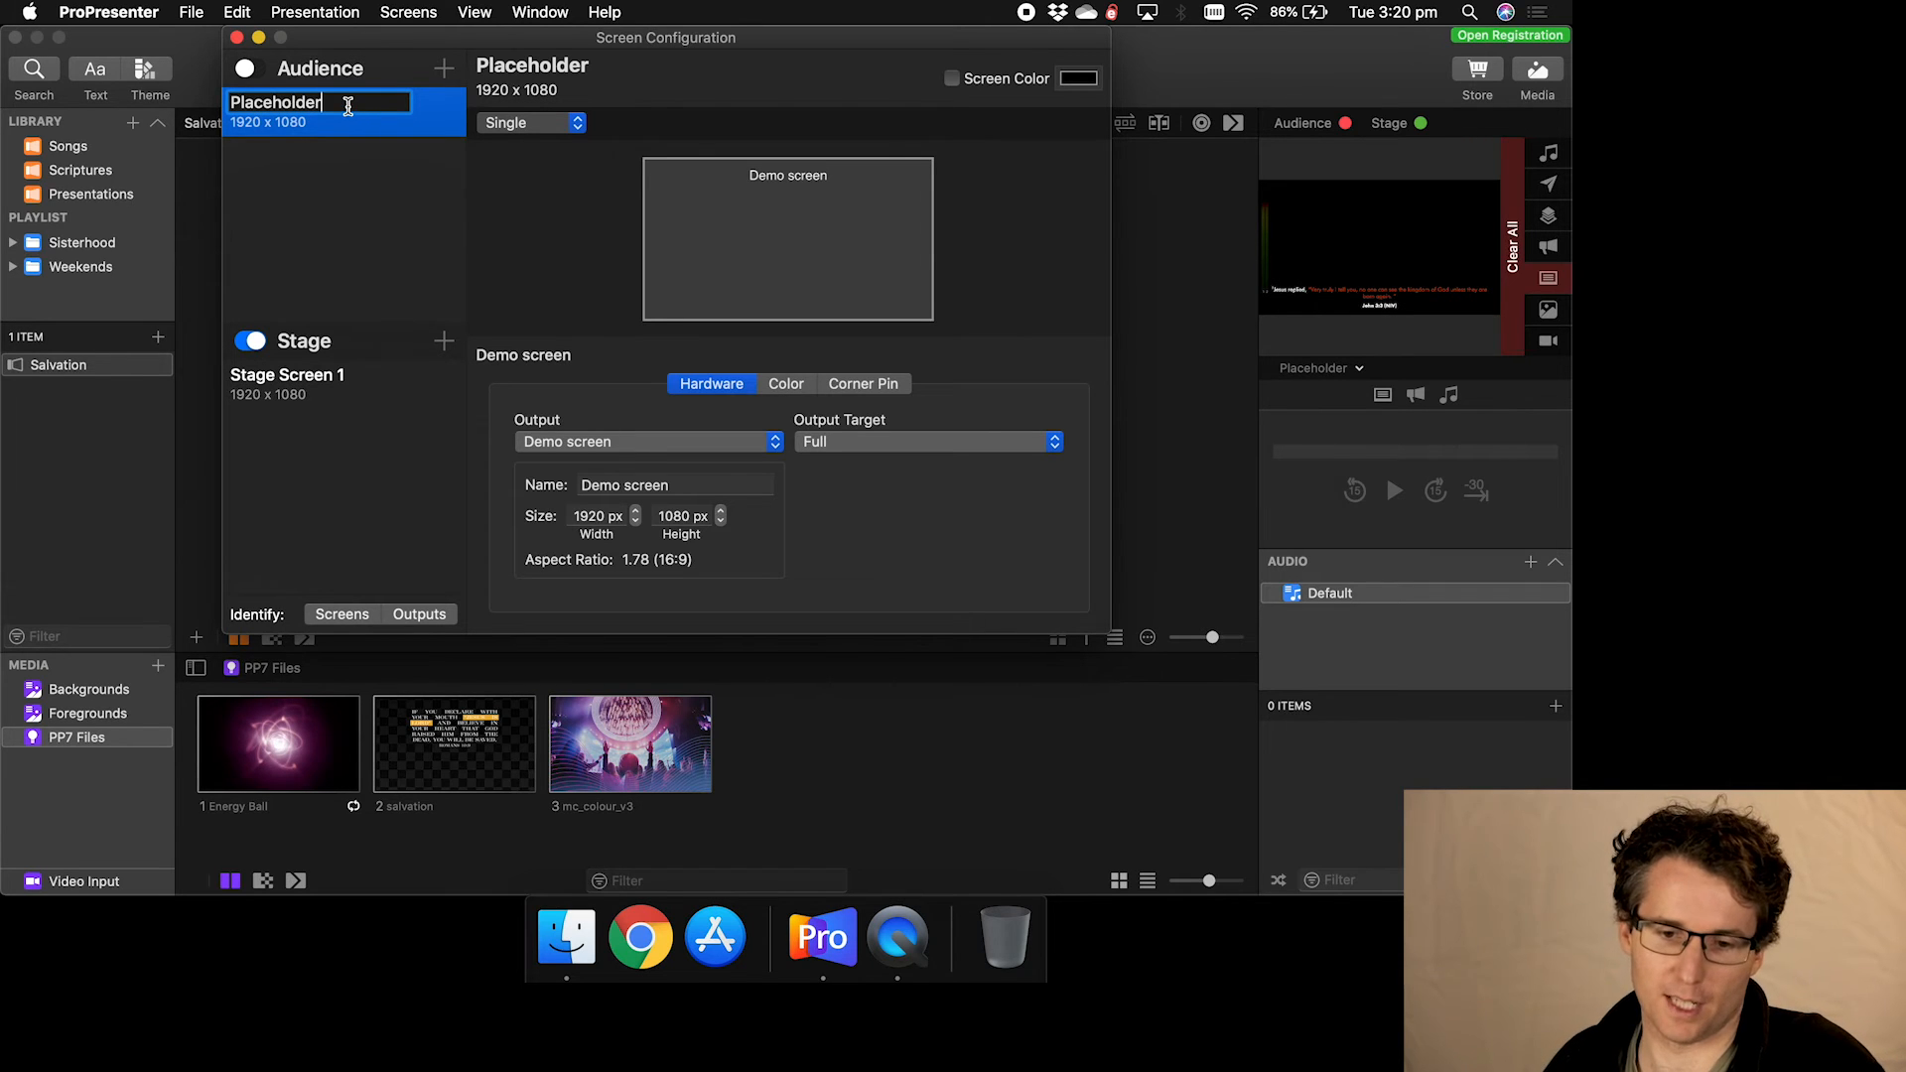
left_click(385, 189)
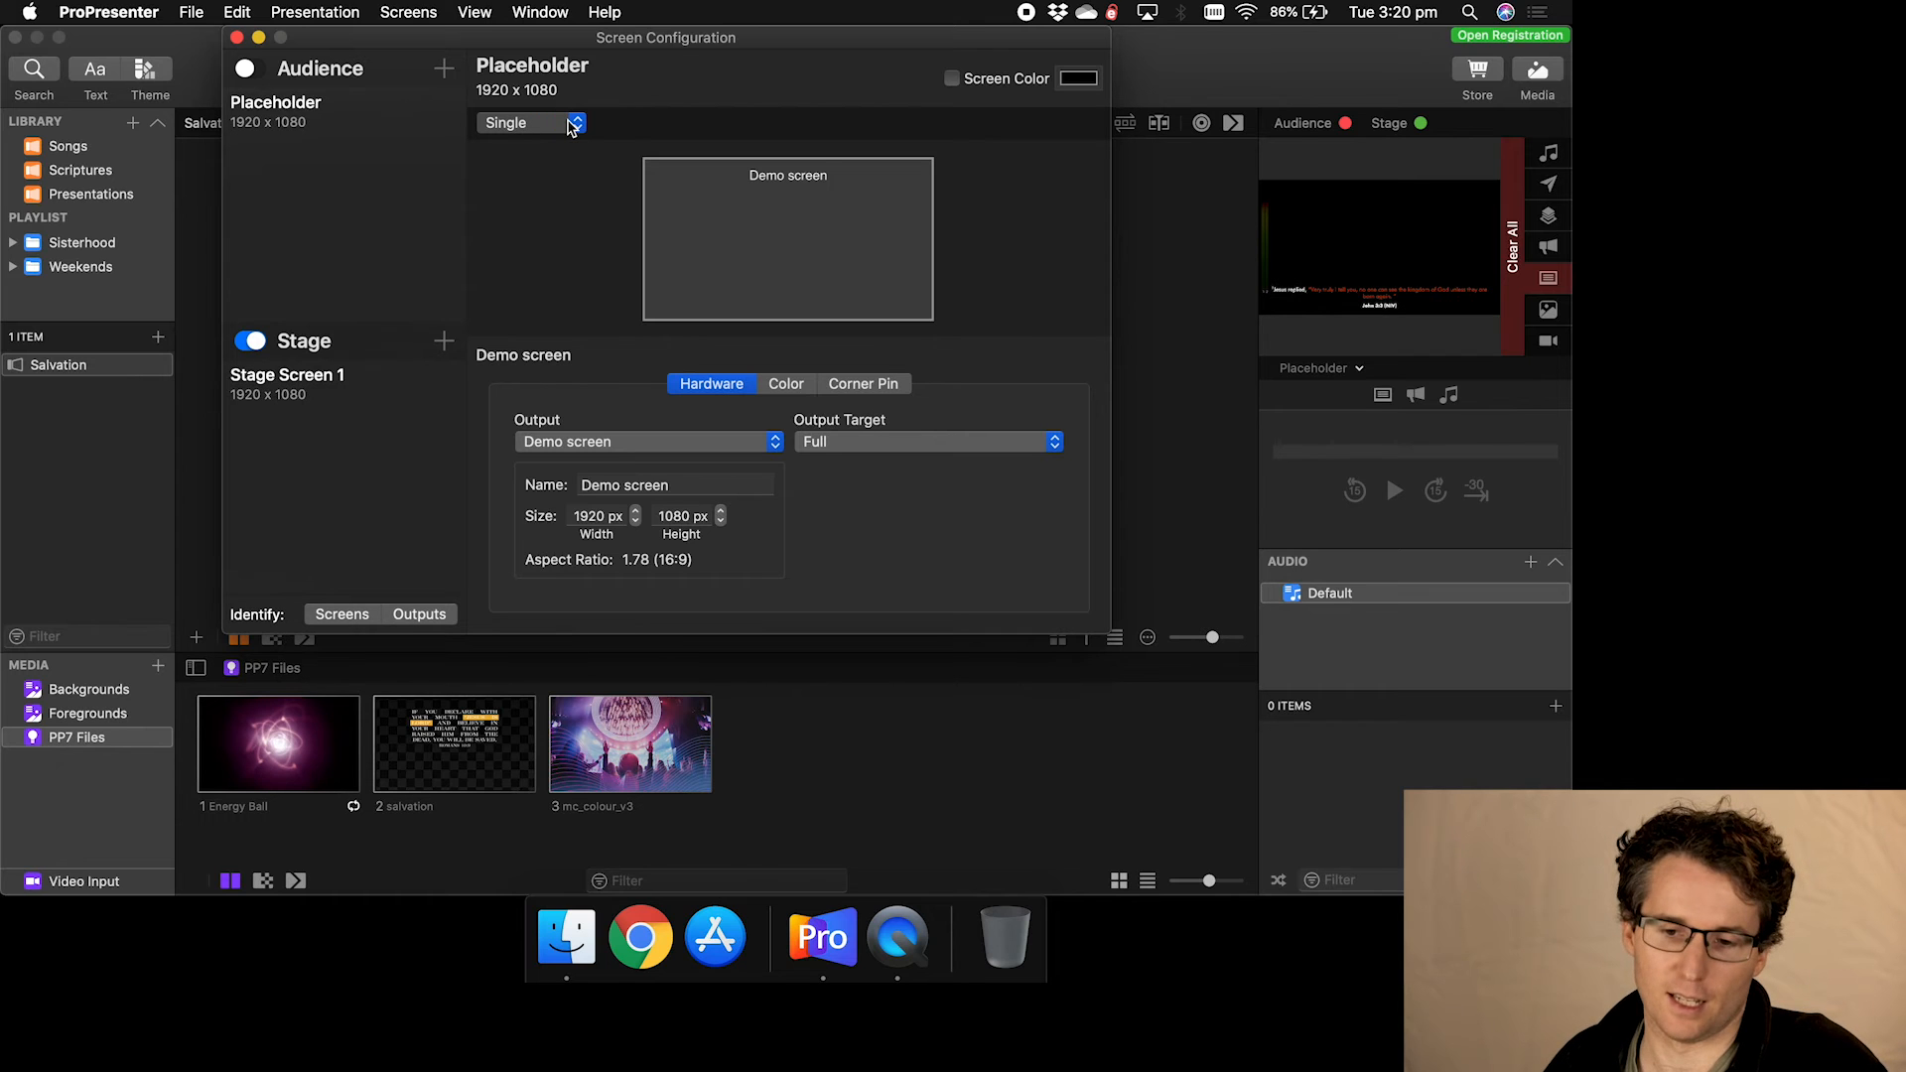
- Switch the Placeholder audience screen's layout from Single to Mirror and inspect the Demo screen output
left_click(356, 127)
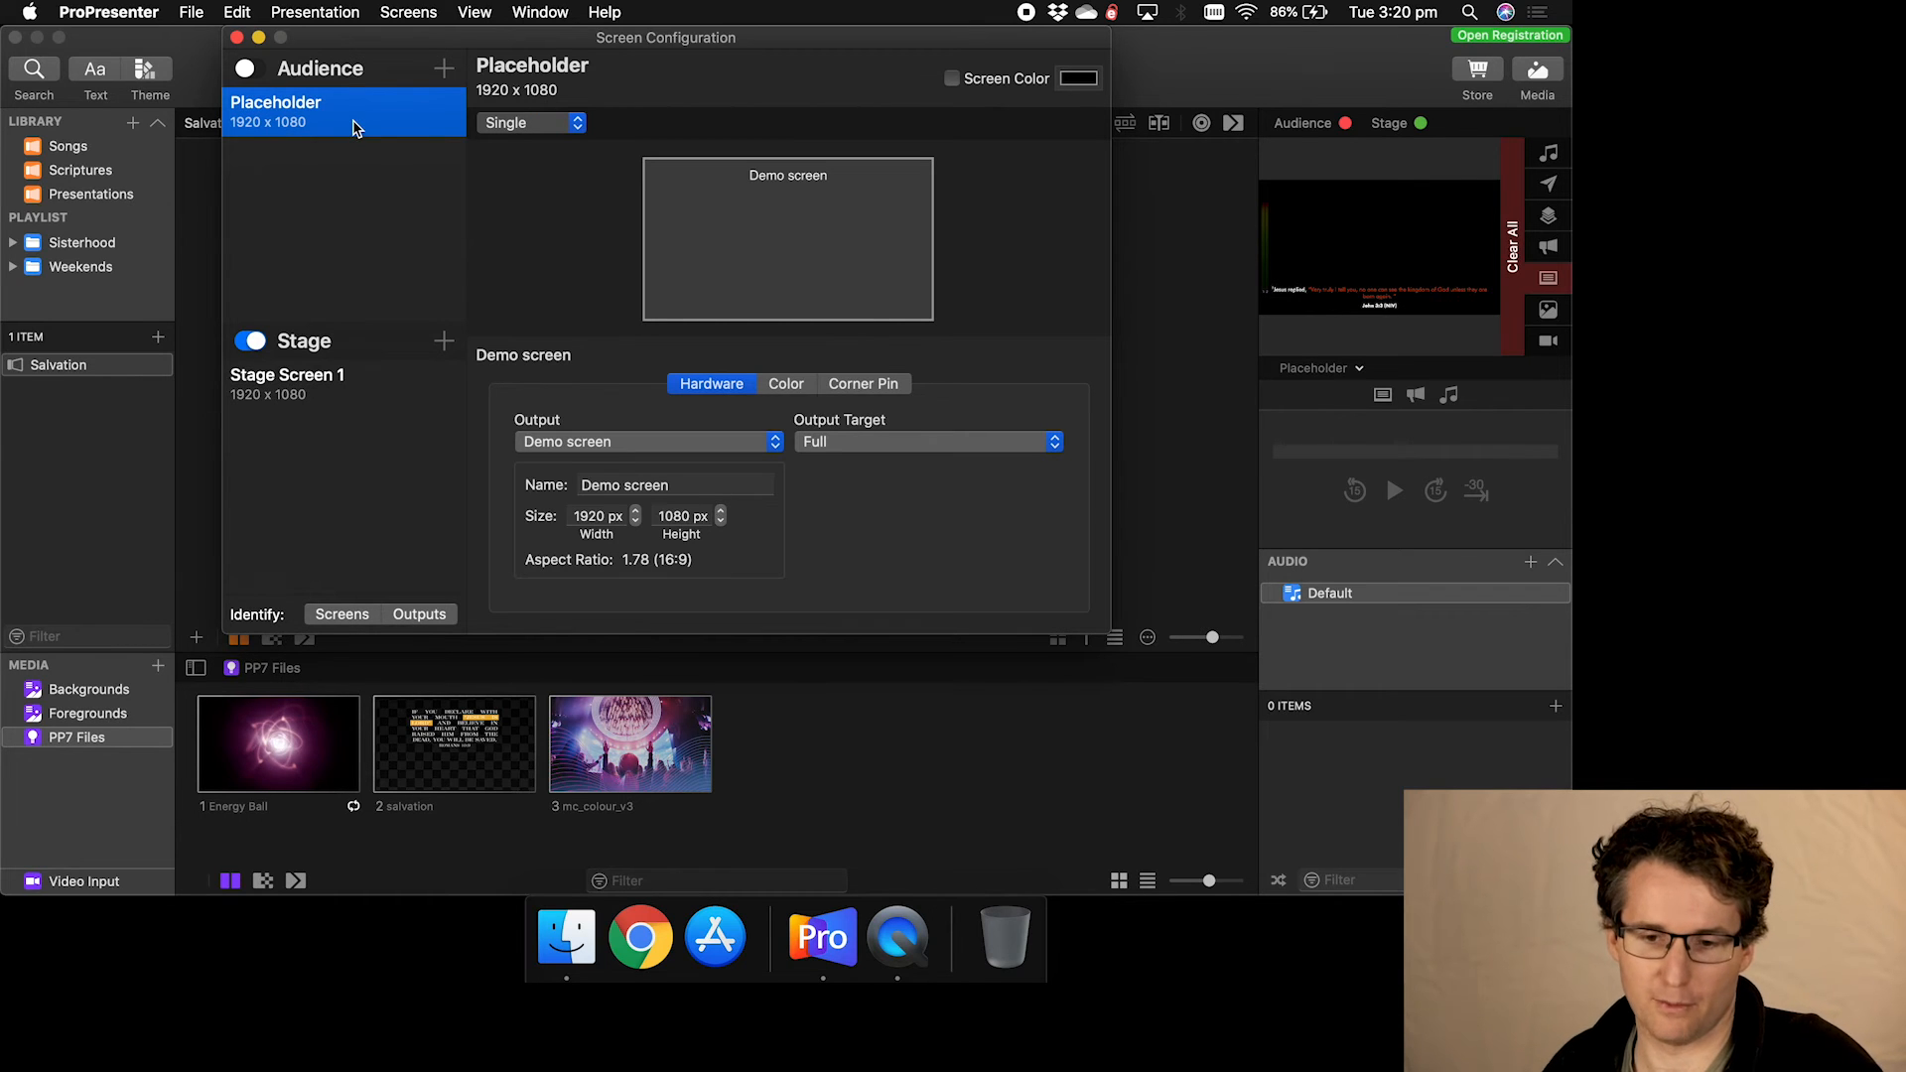
left_click(562, 124)
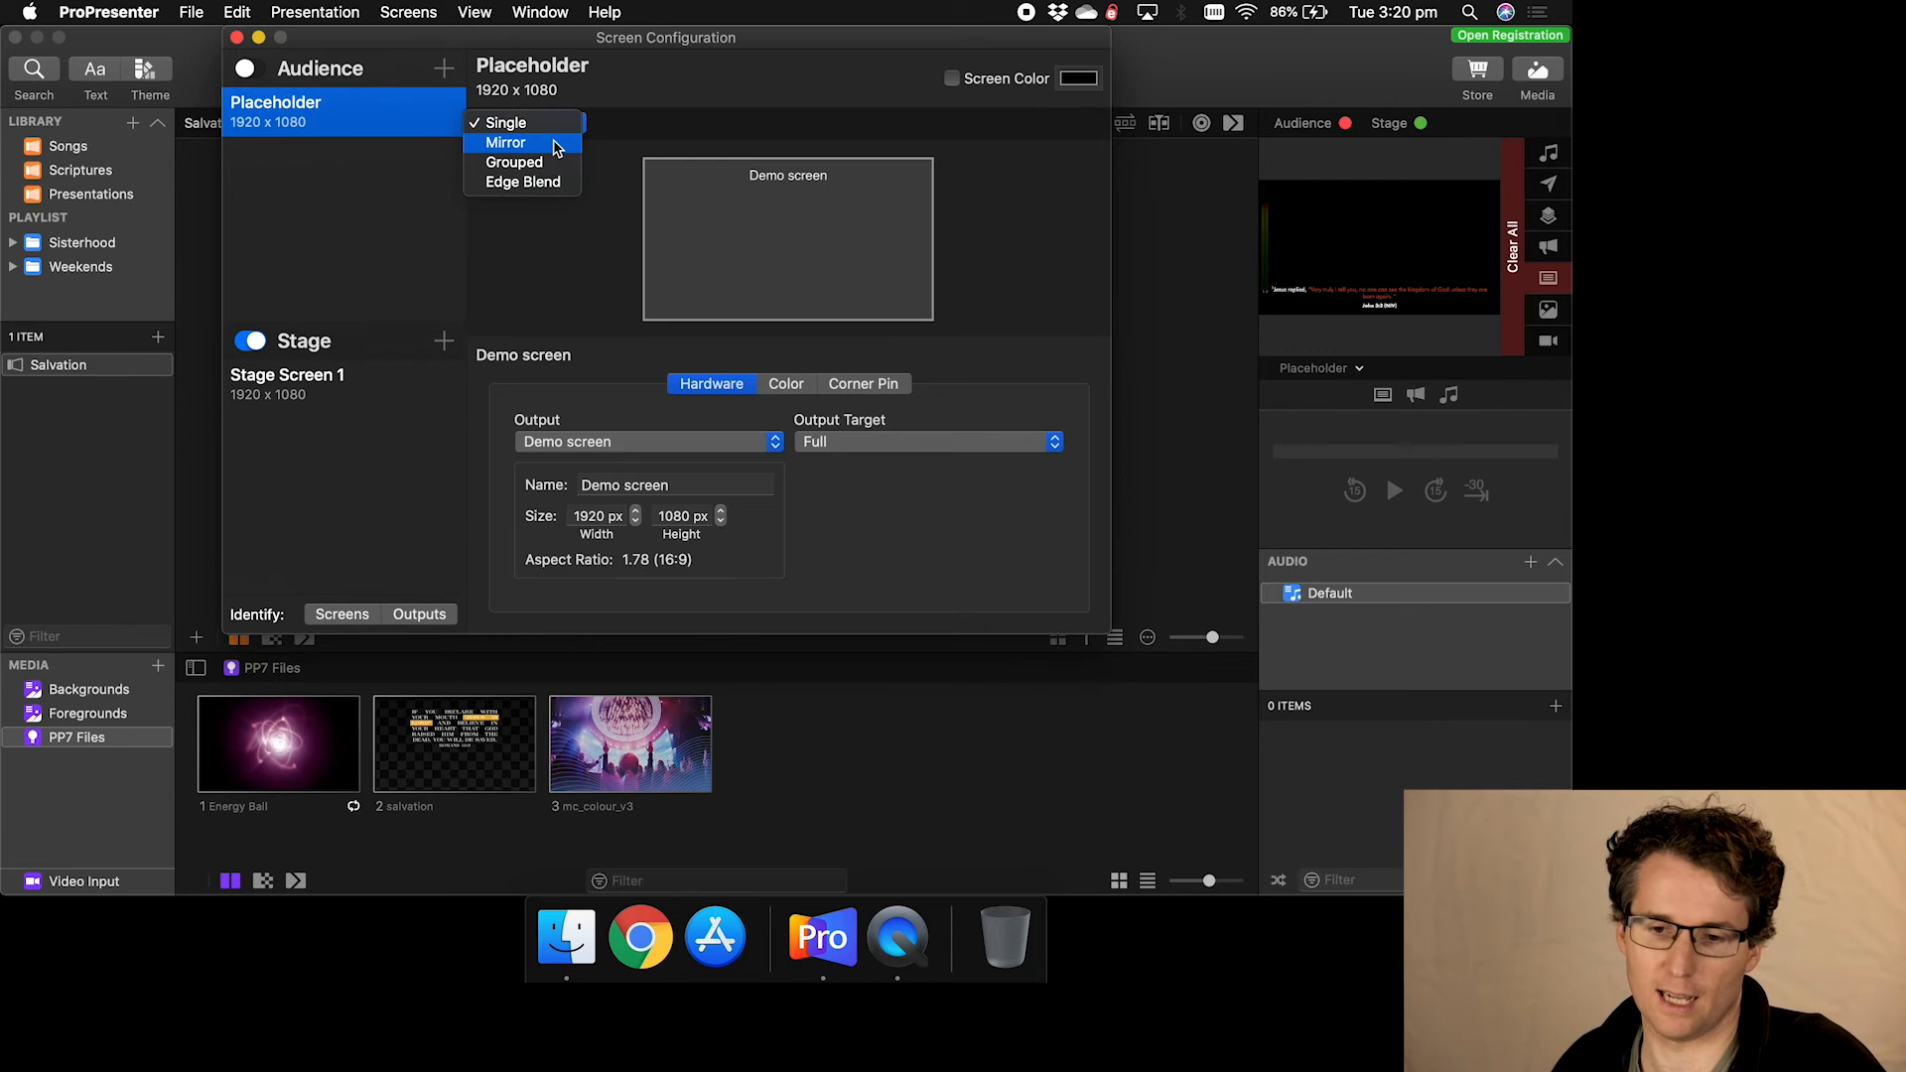
left_click(506, 143)
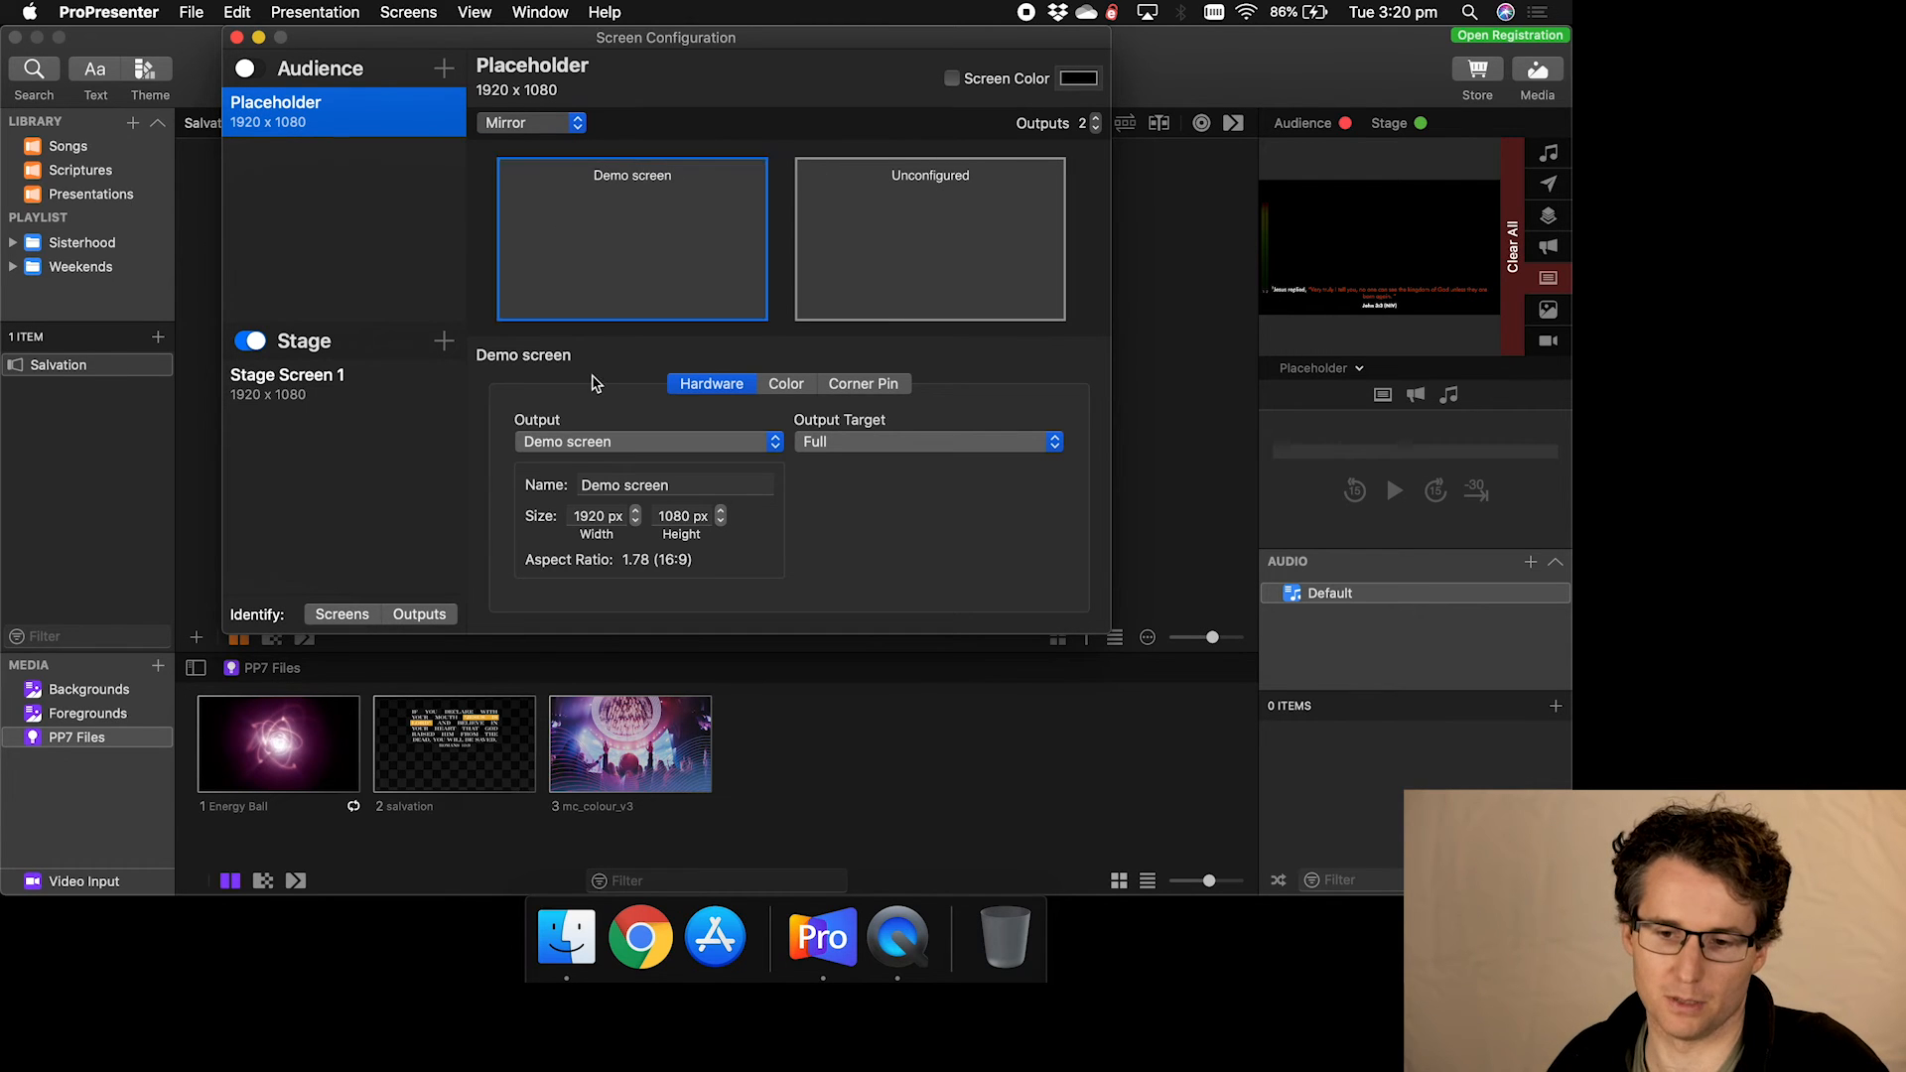
left_click(587, 201)
left_click(699, 234)
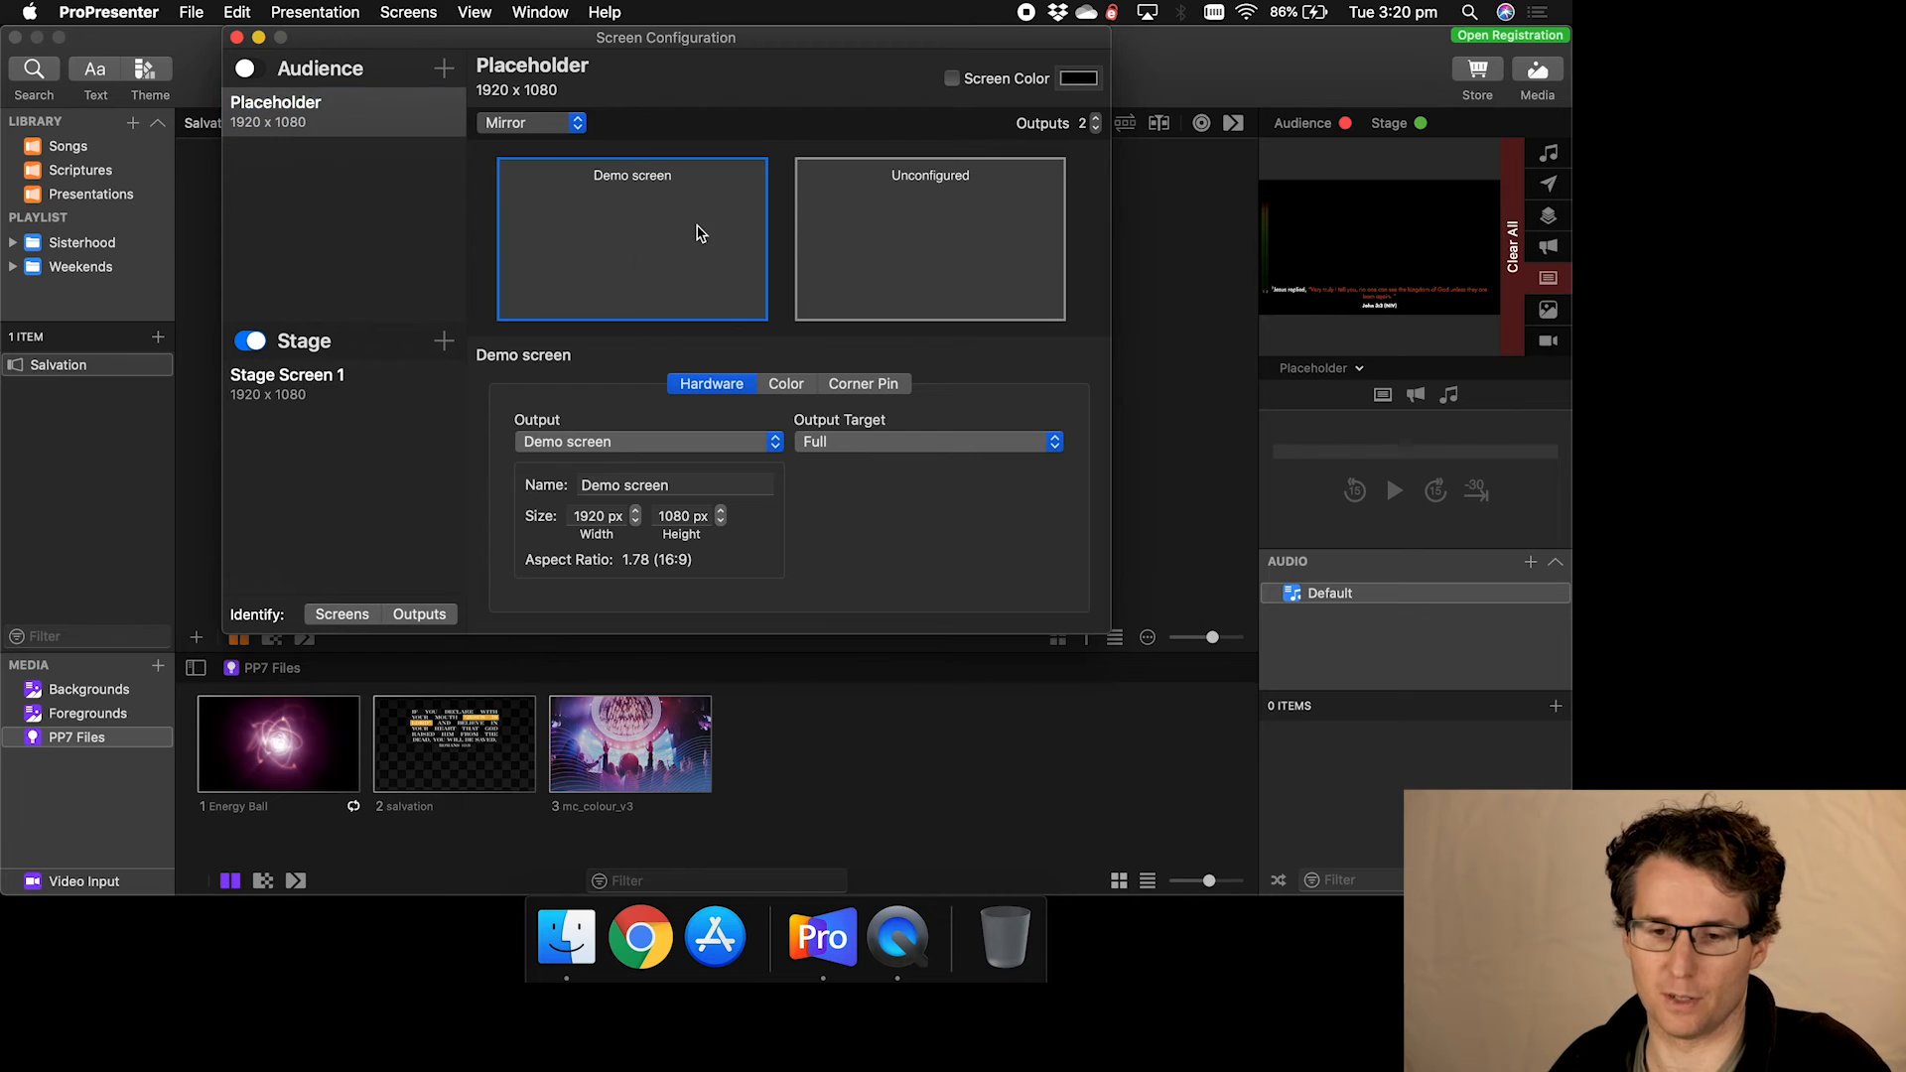
- Try assigning Placeholder - 2 to the unconfigured second output, then cancel, leaving it unconfigured
left_click(970, 232)
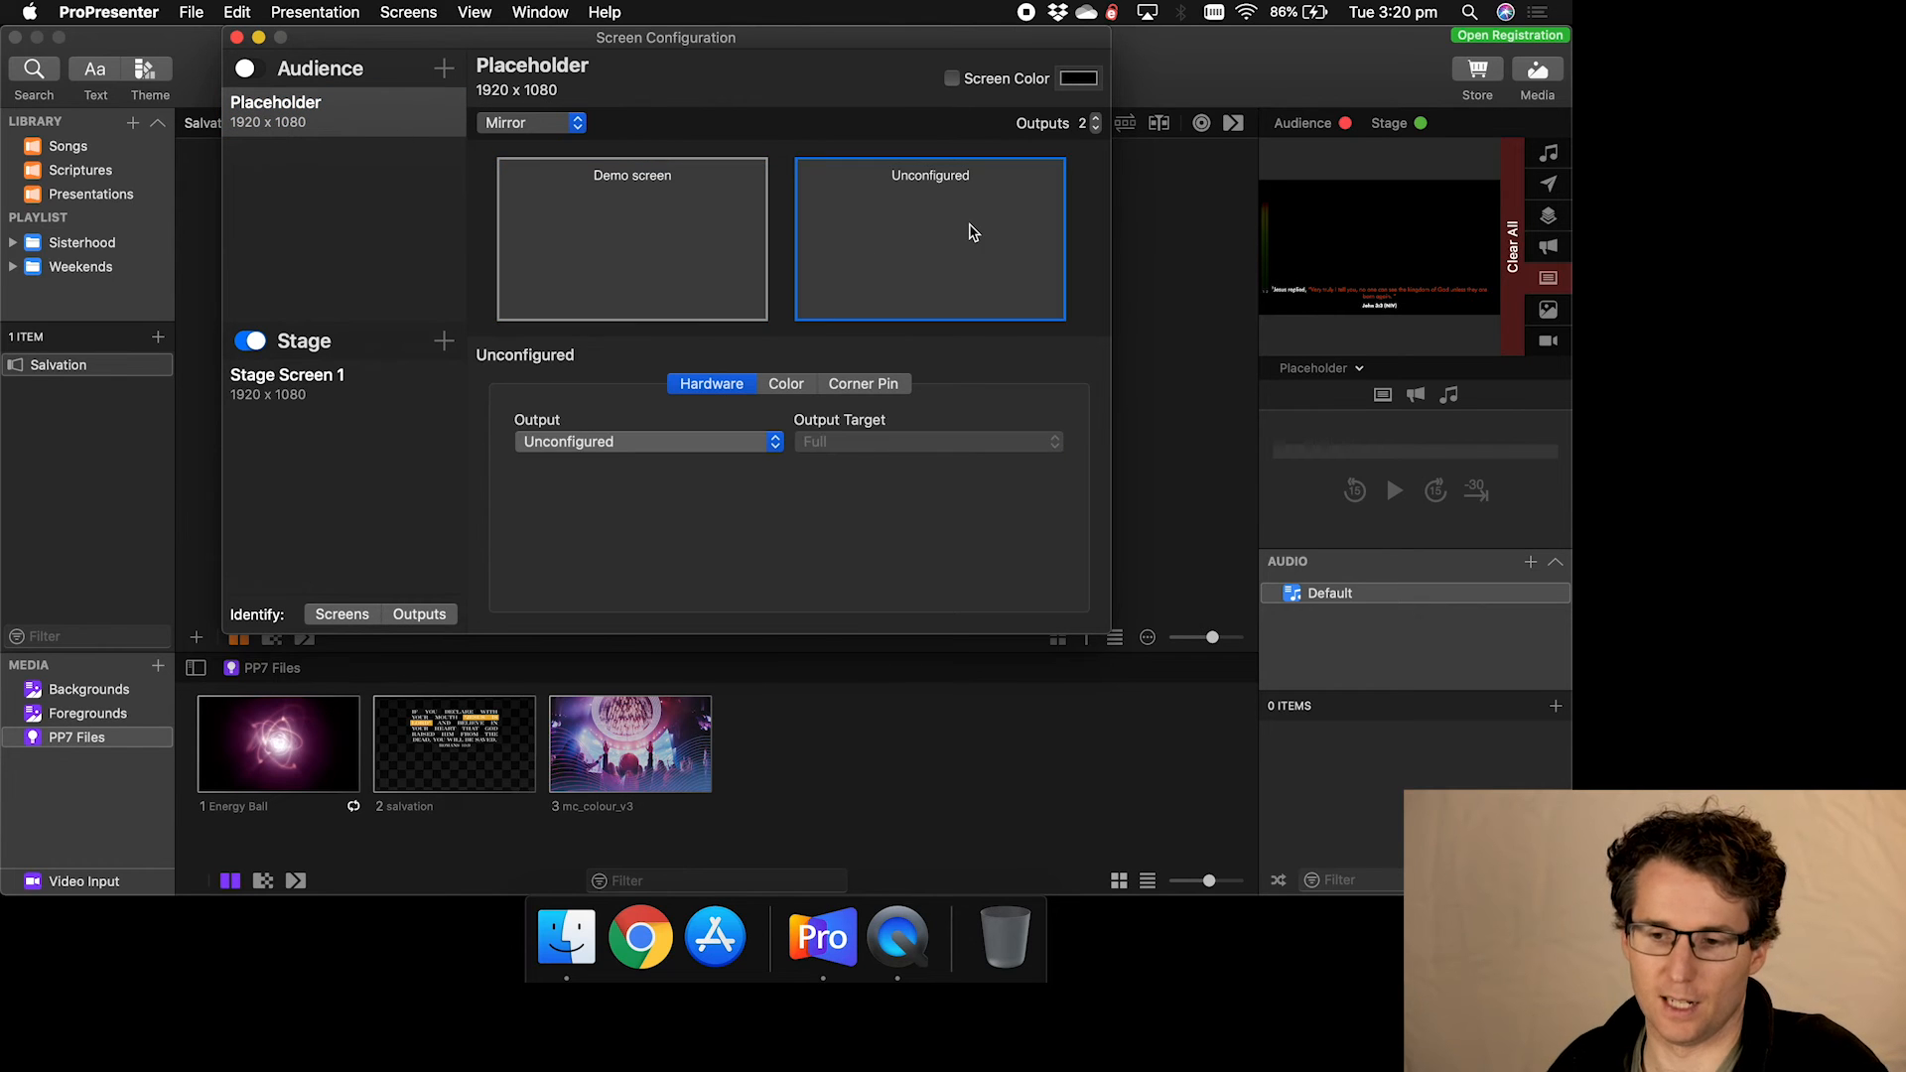
left_click(737, 442)
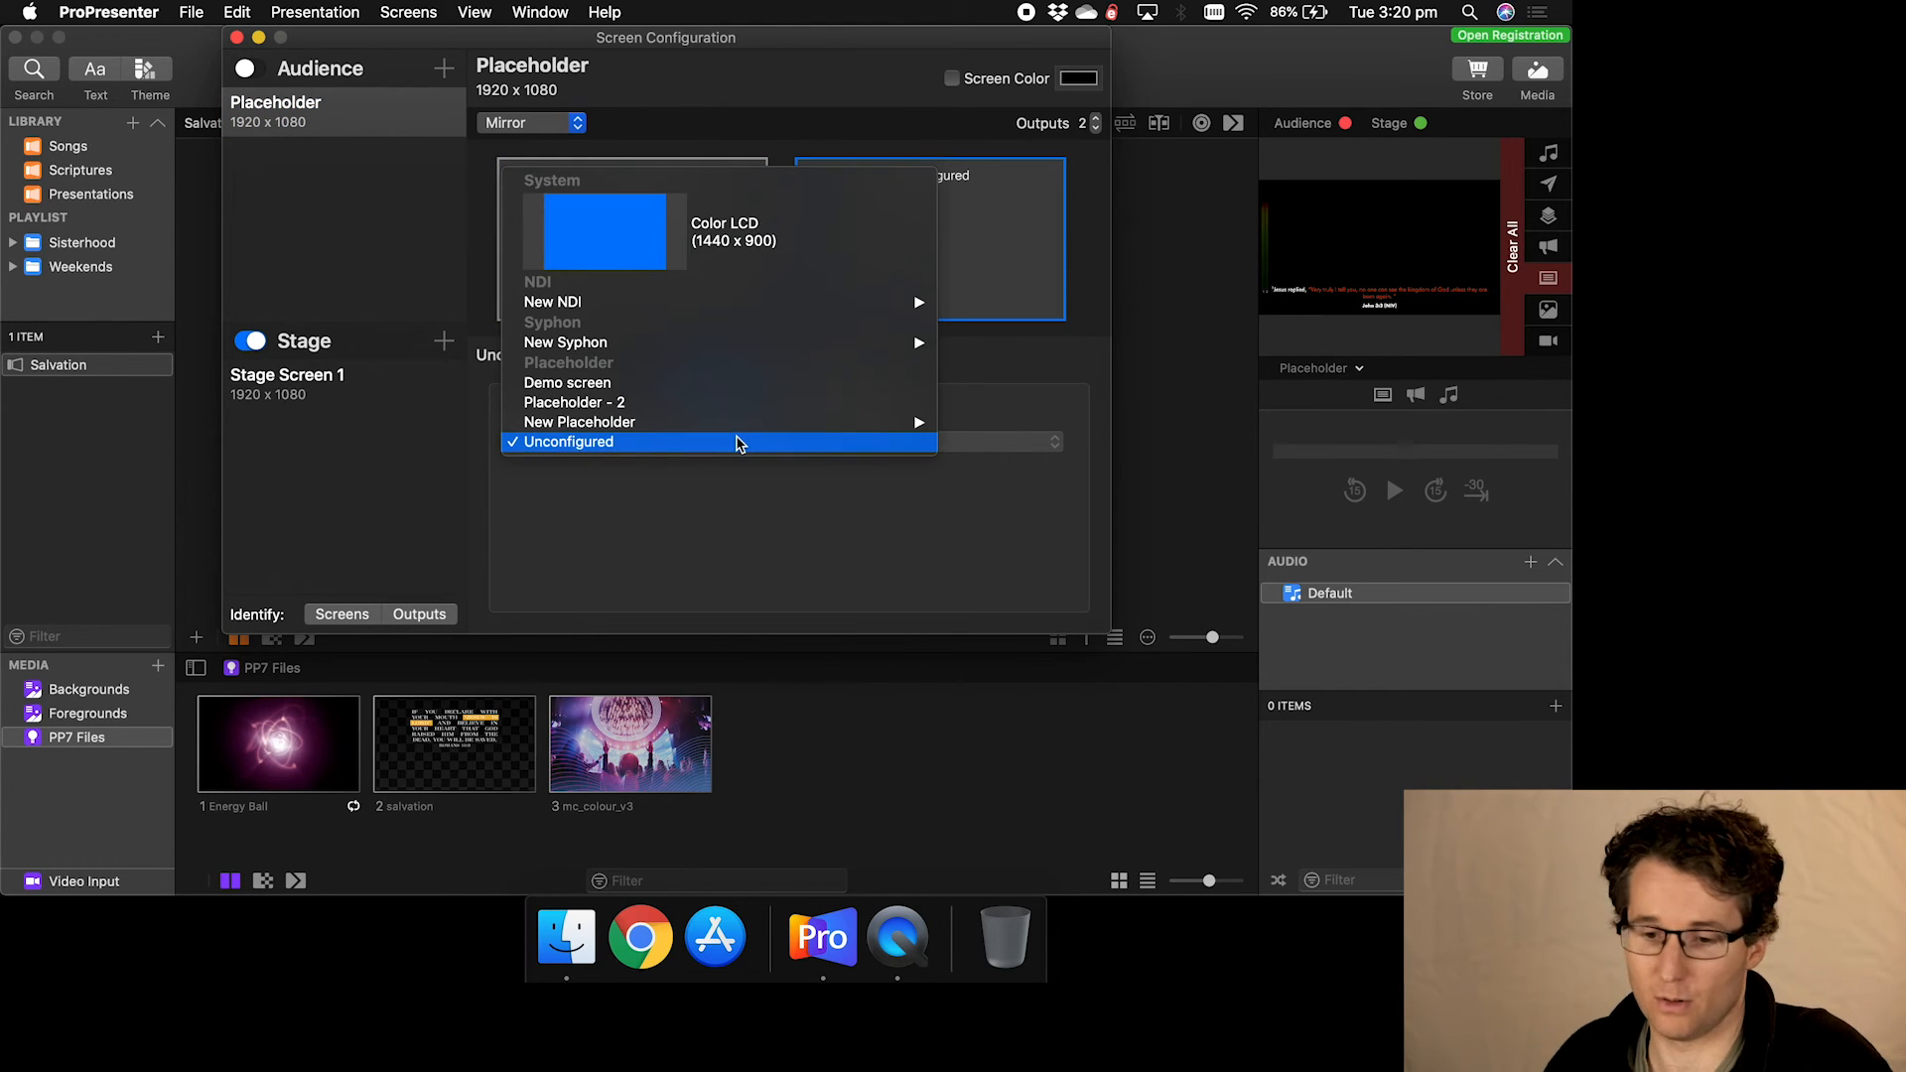
left_click(736, 402)
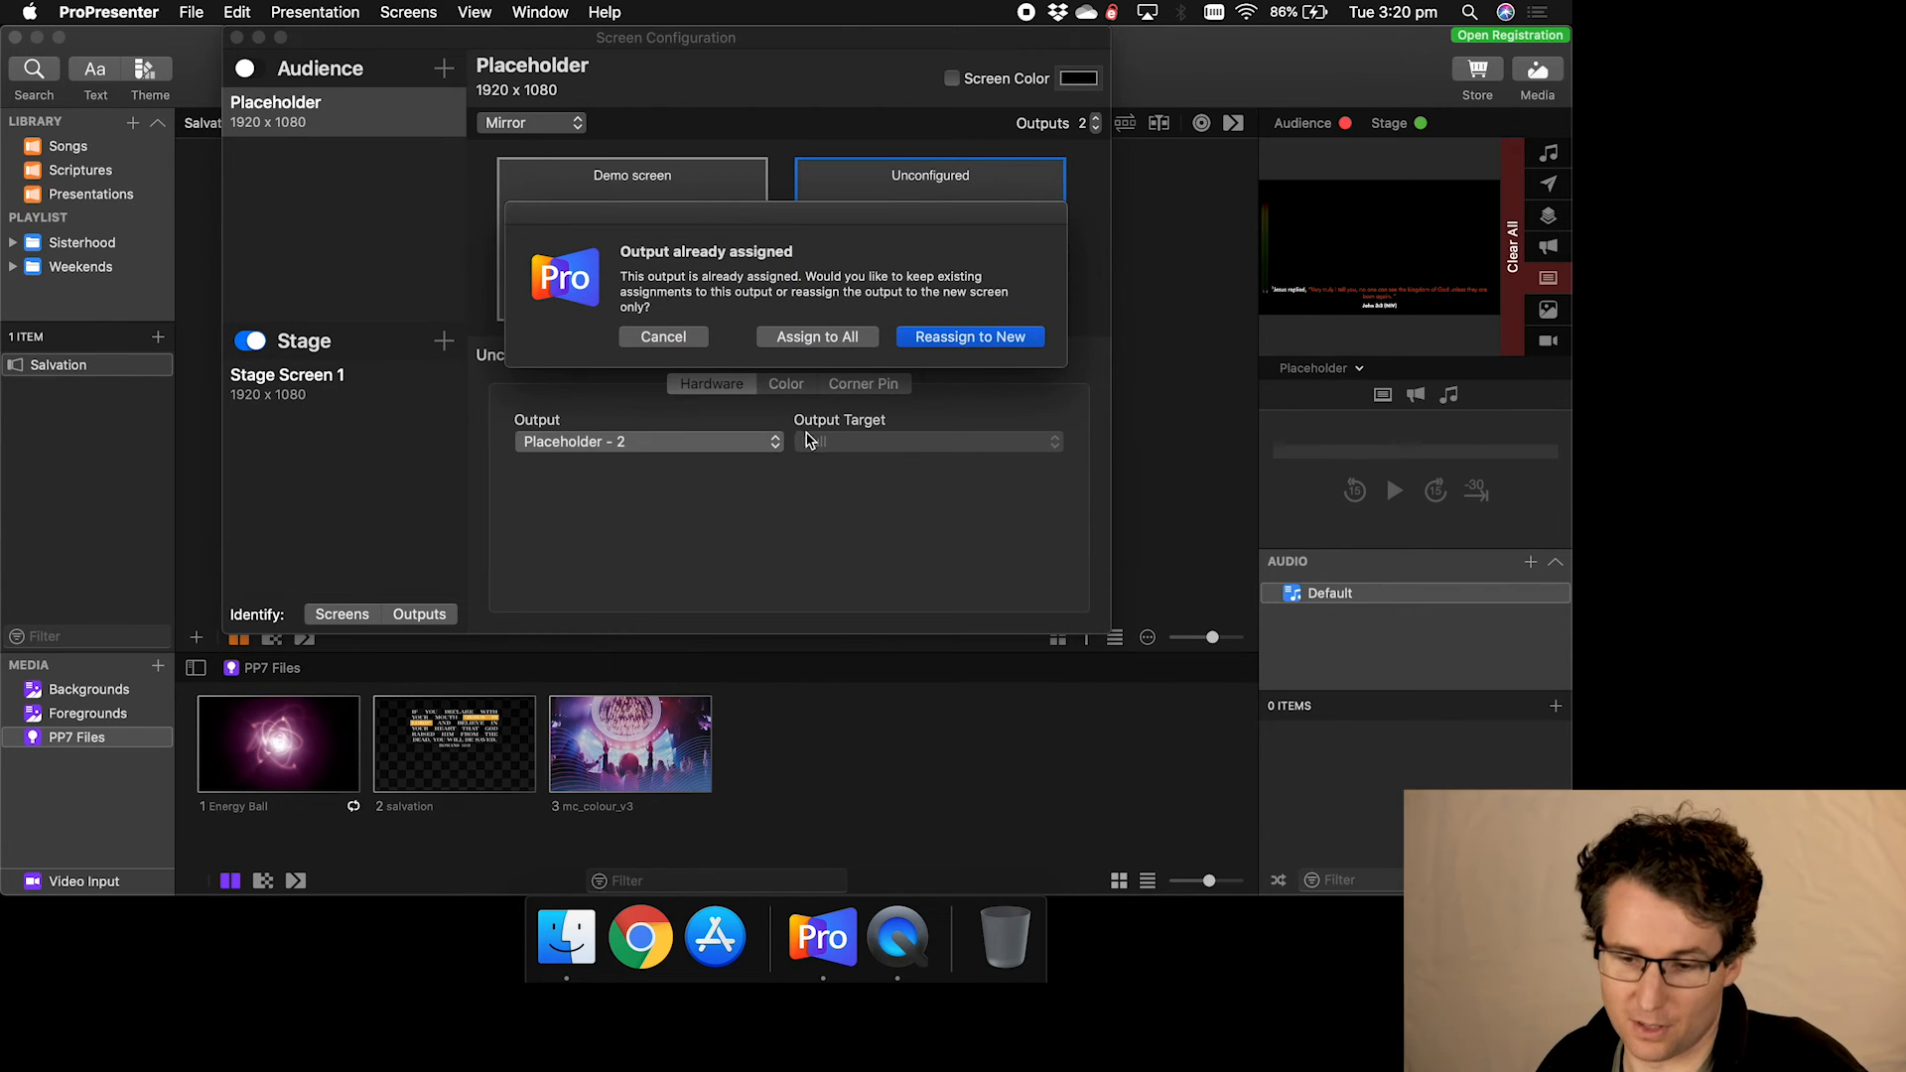
left_click(673, 338)
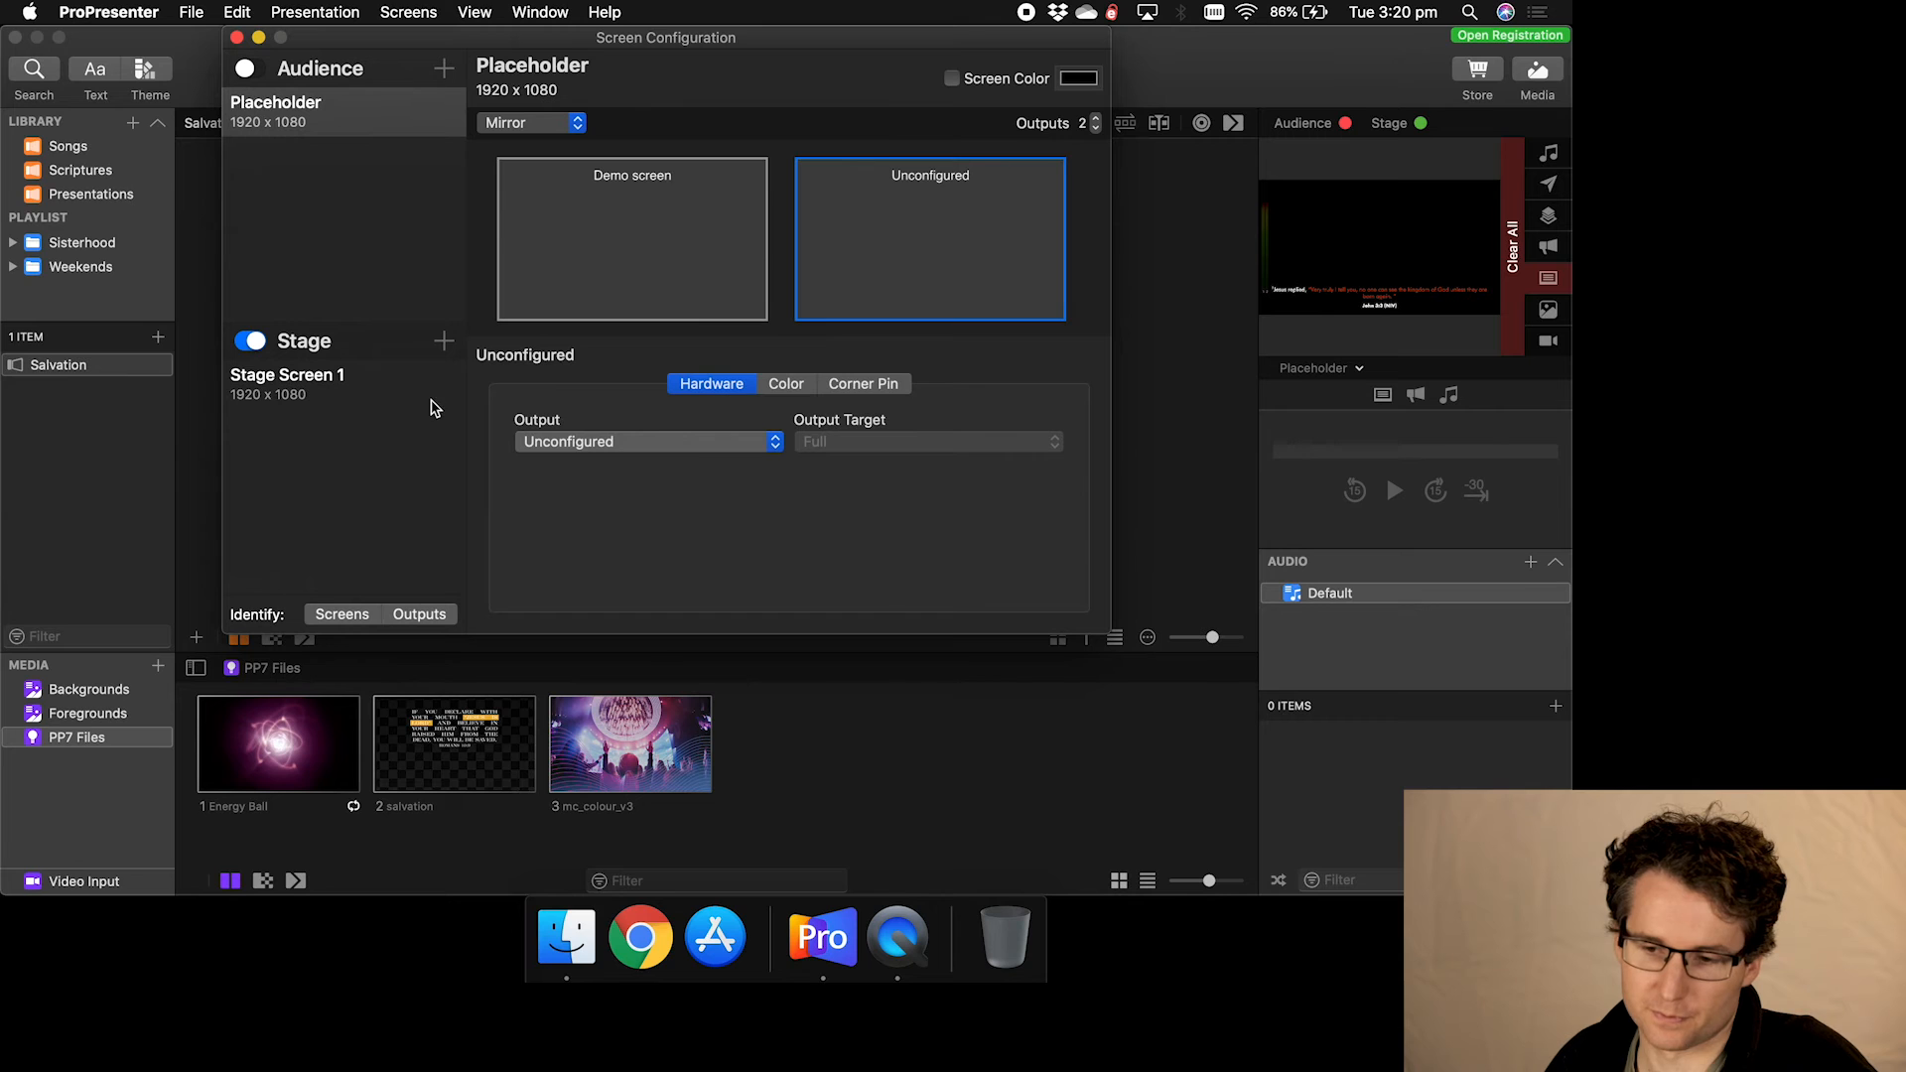
left_click(687, 443)
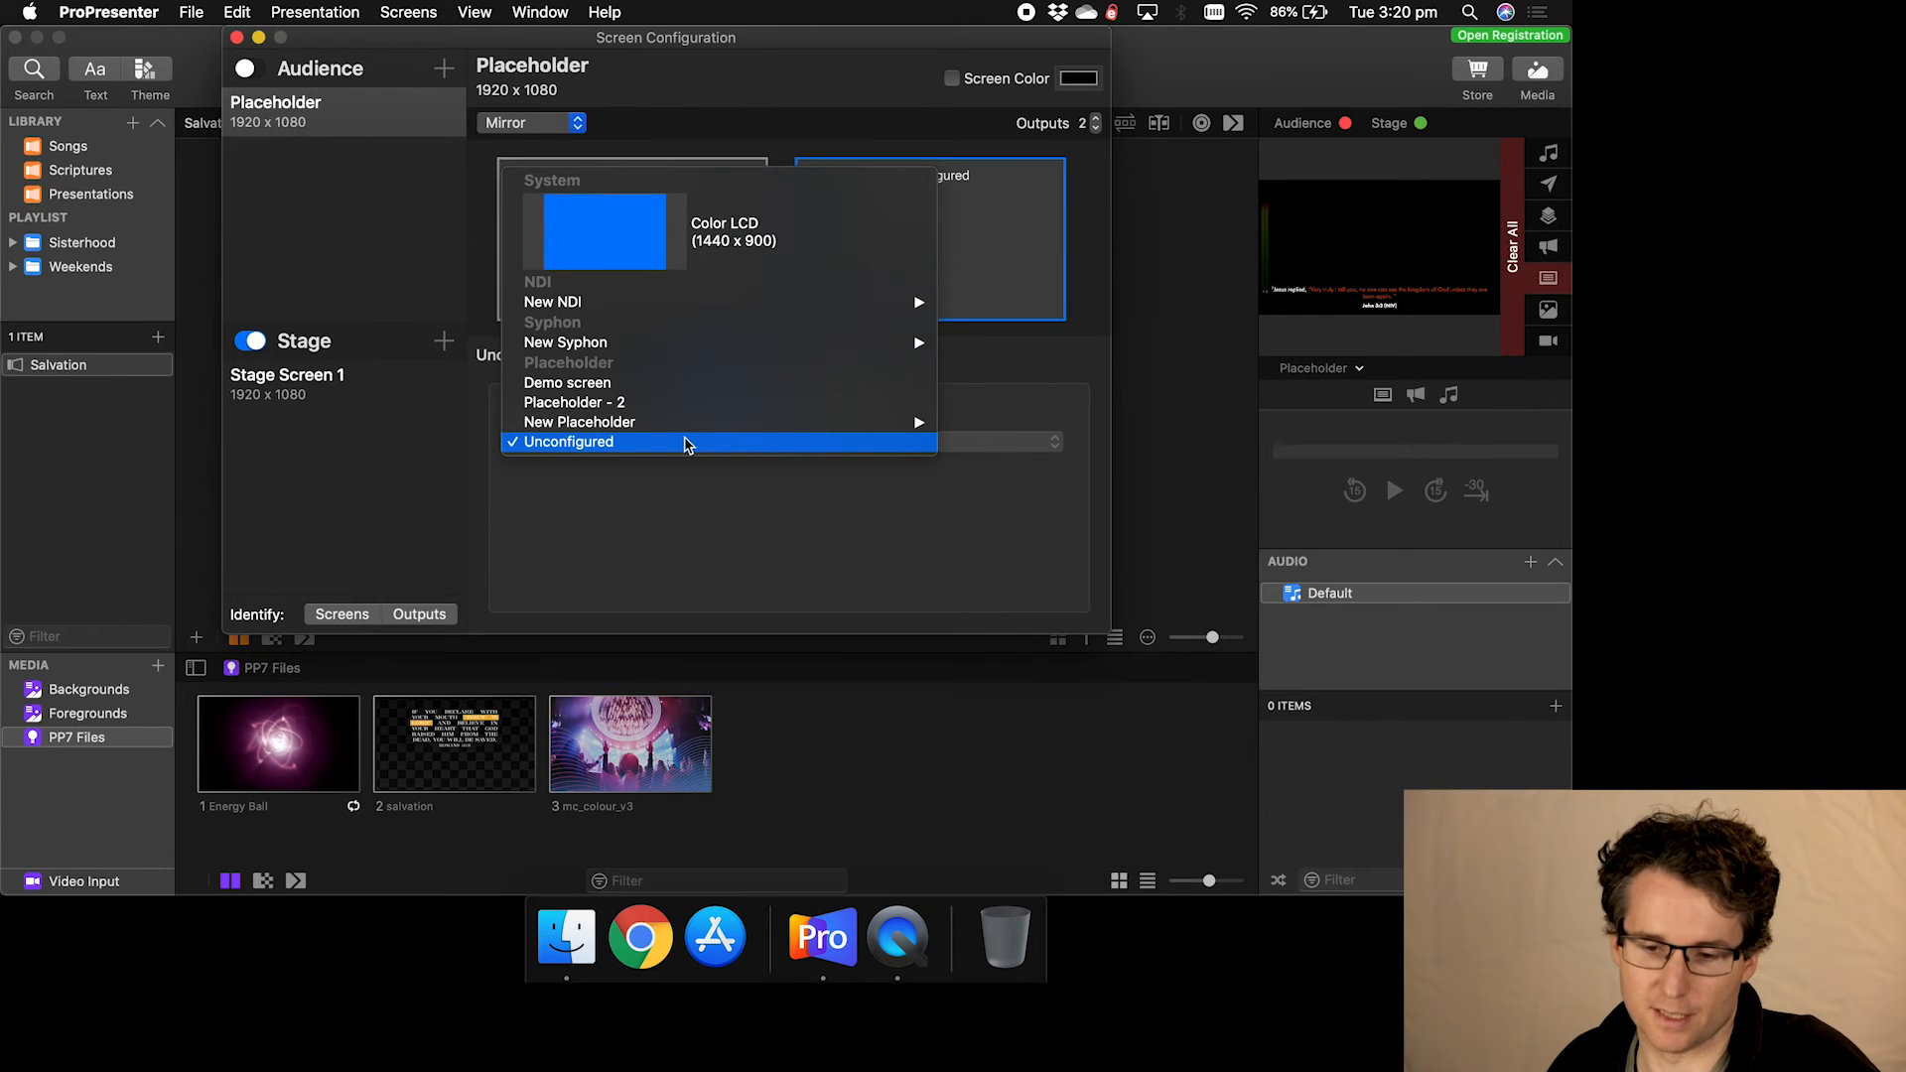
left_click(685, 526)
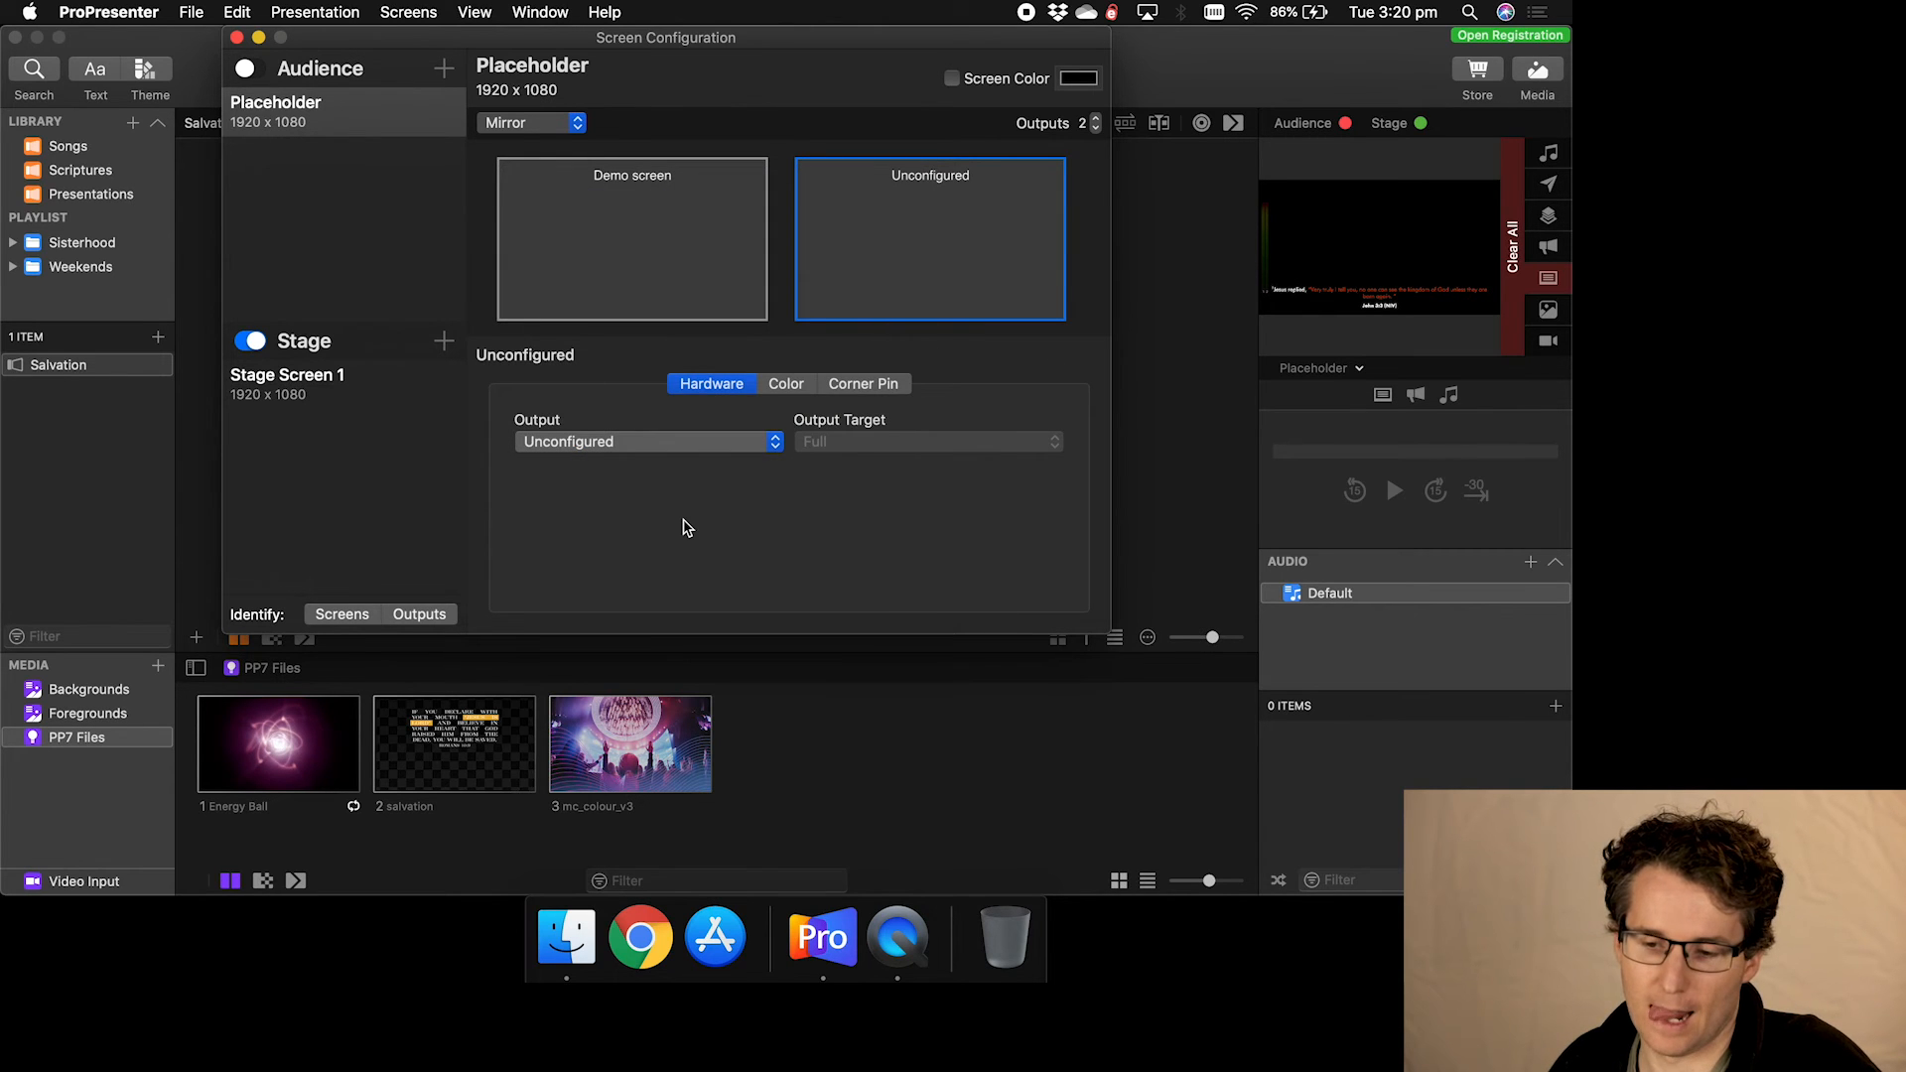
- Enable Color adjustment on the unconfigured second output, then view its Corner Pin settings
left_click(790, 385)
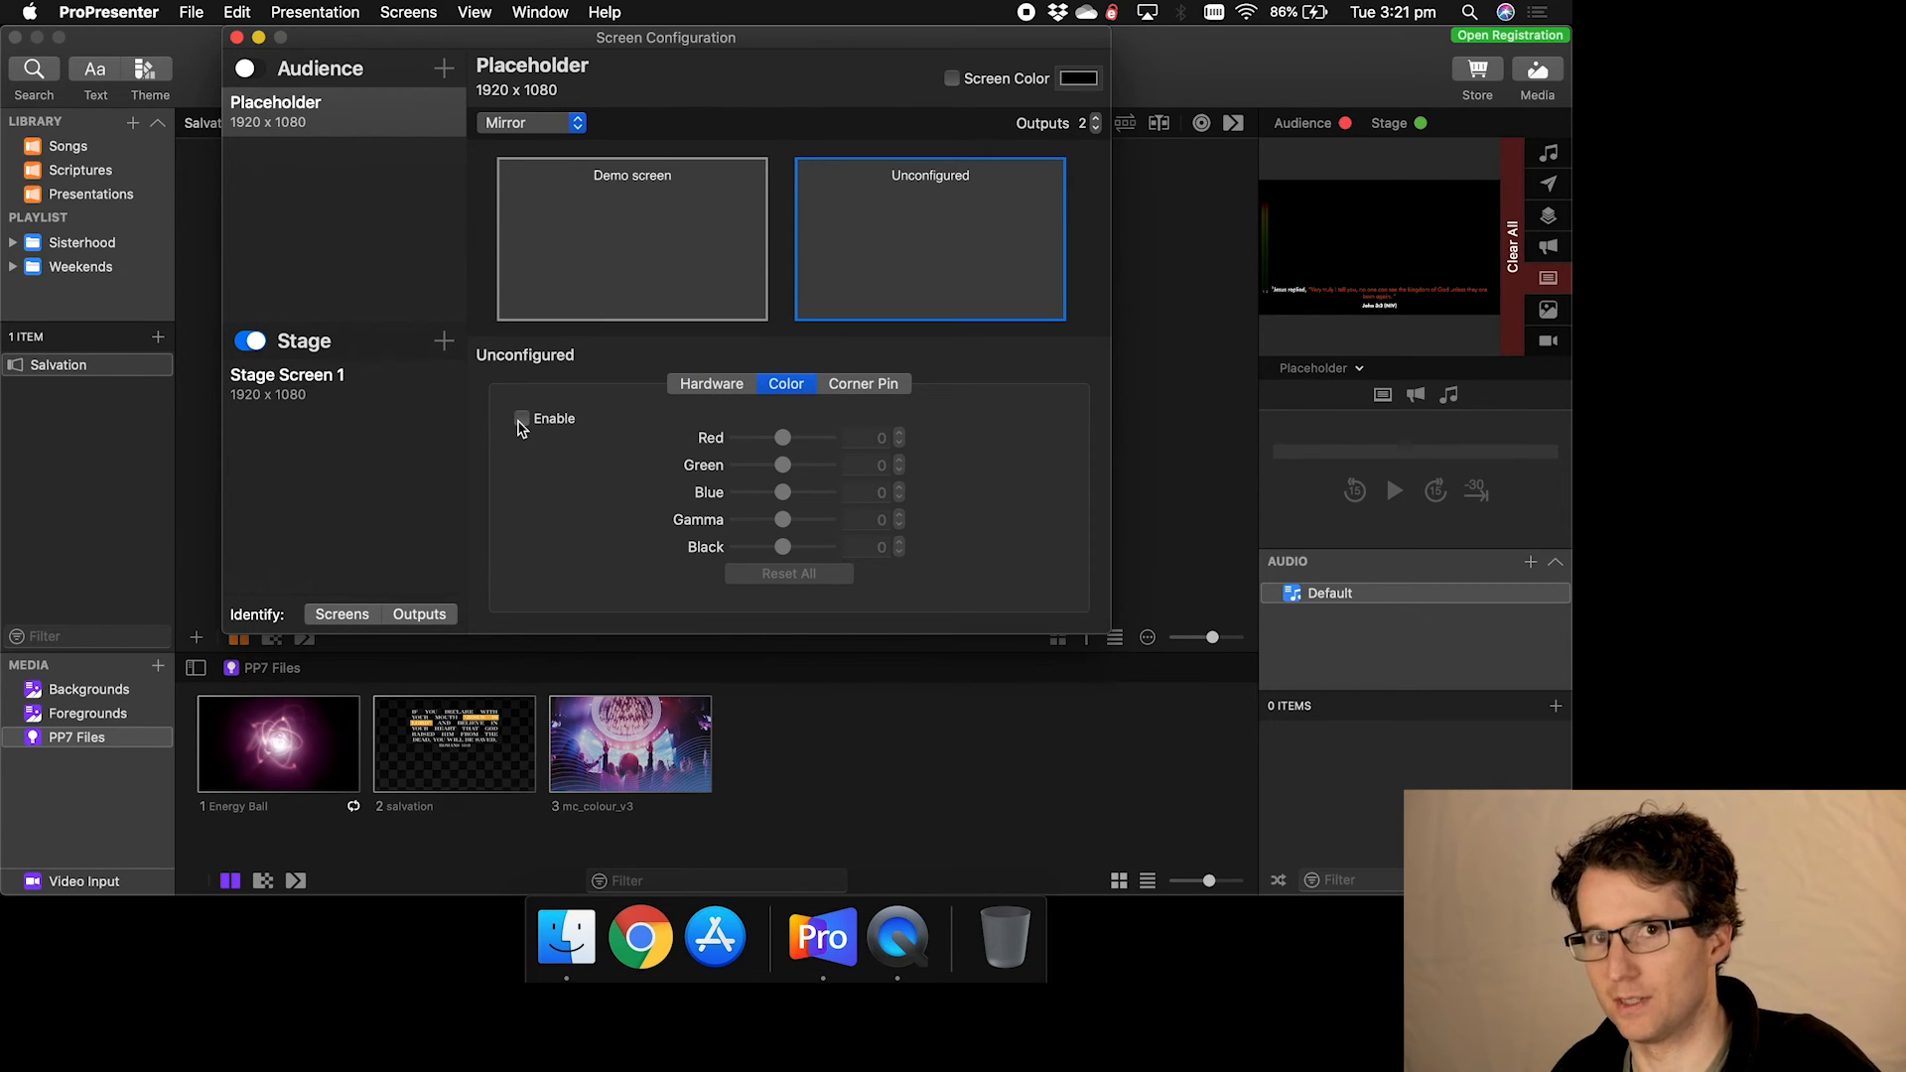
left_click(520, 425)
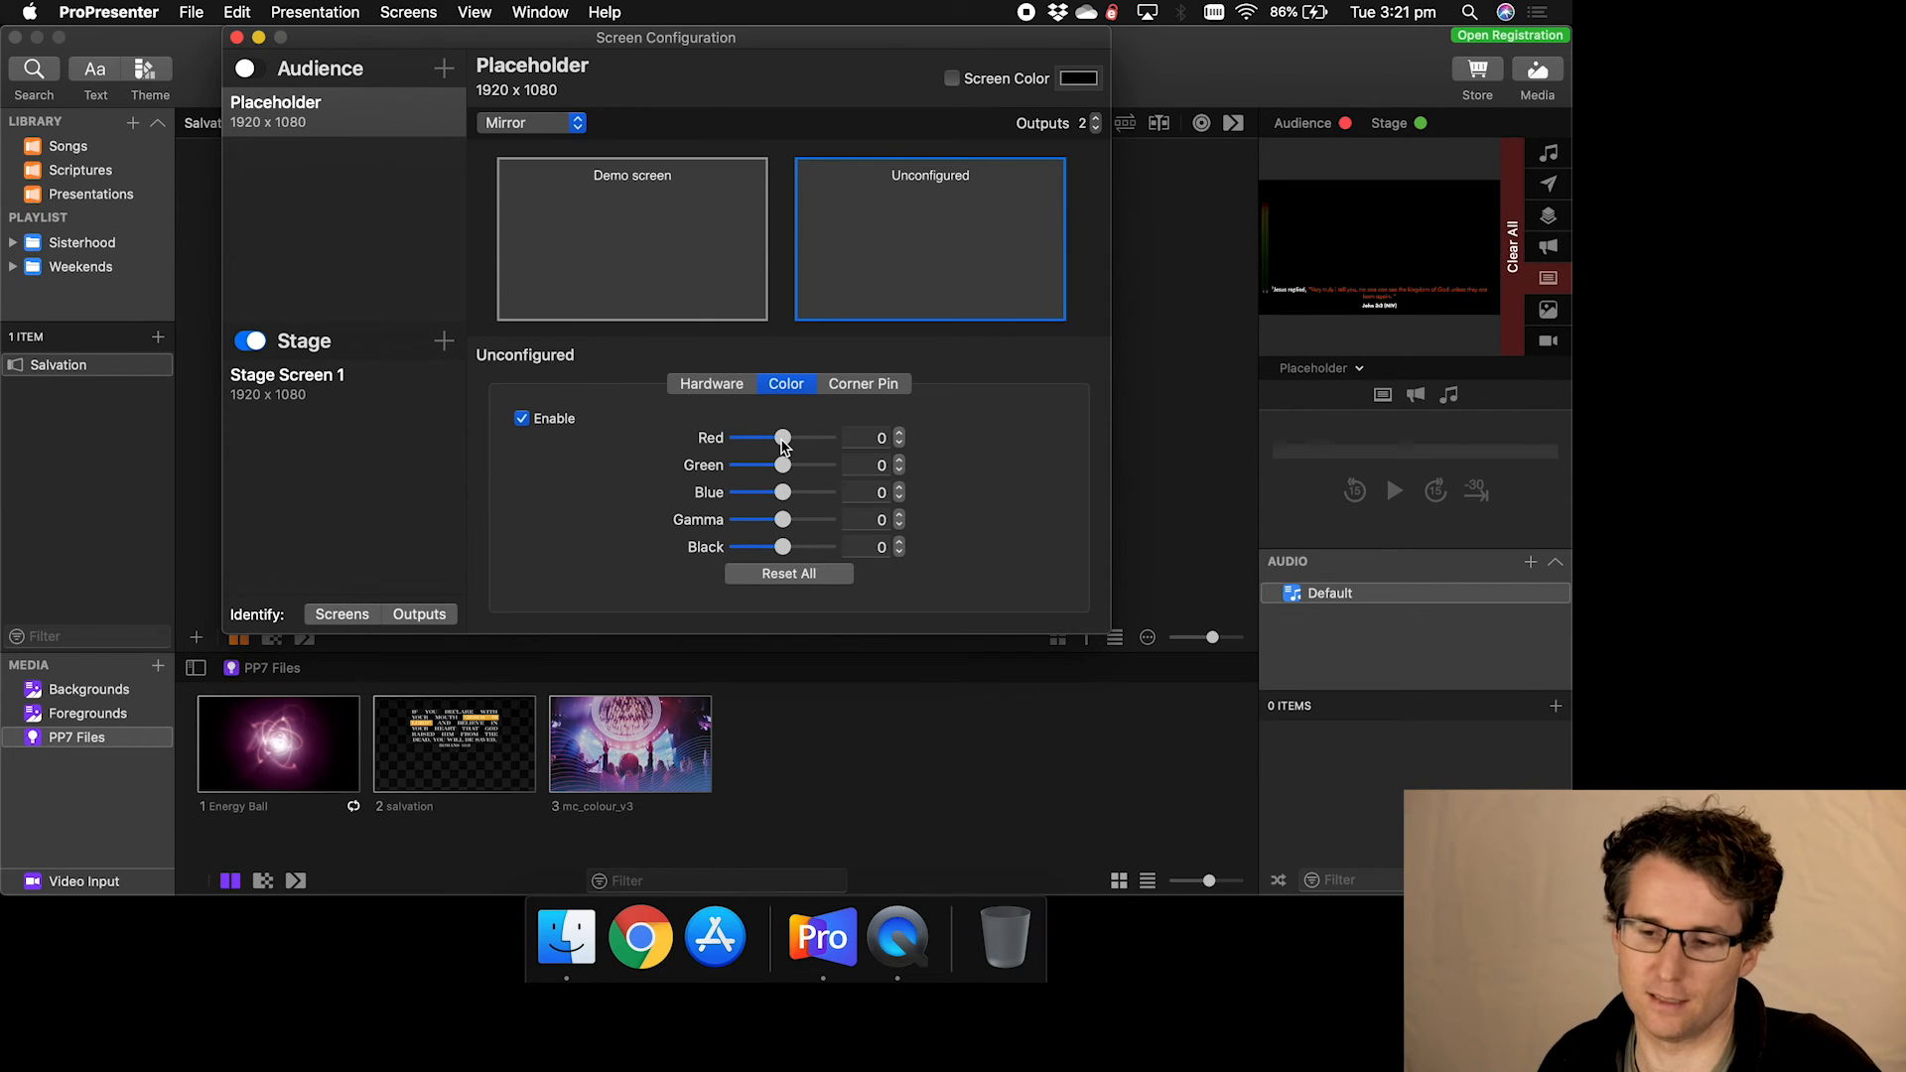
left_click(863, 386)
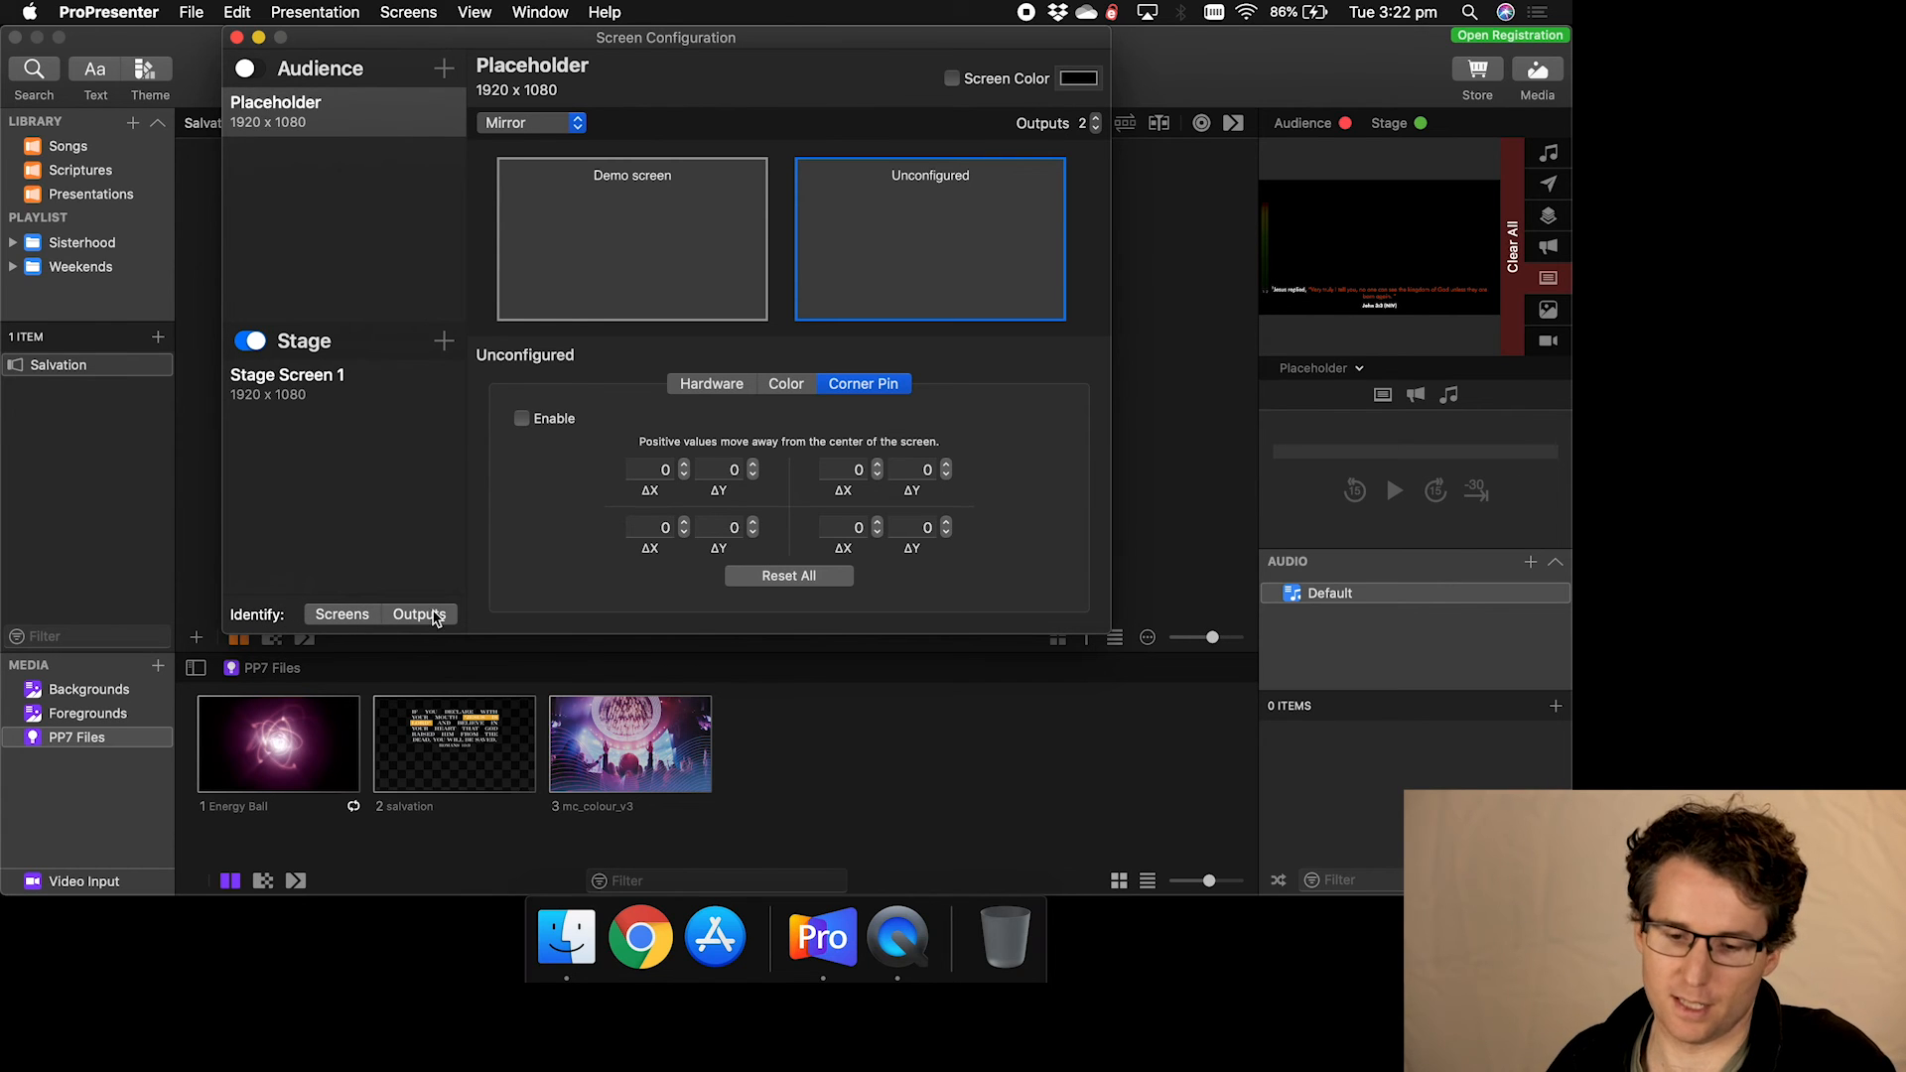
- Select Stage Screen 1 and keep its output set to Placeholder - 2
left_click(295, 393)
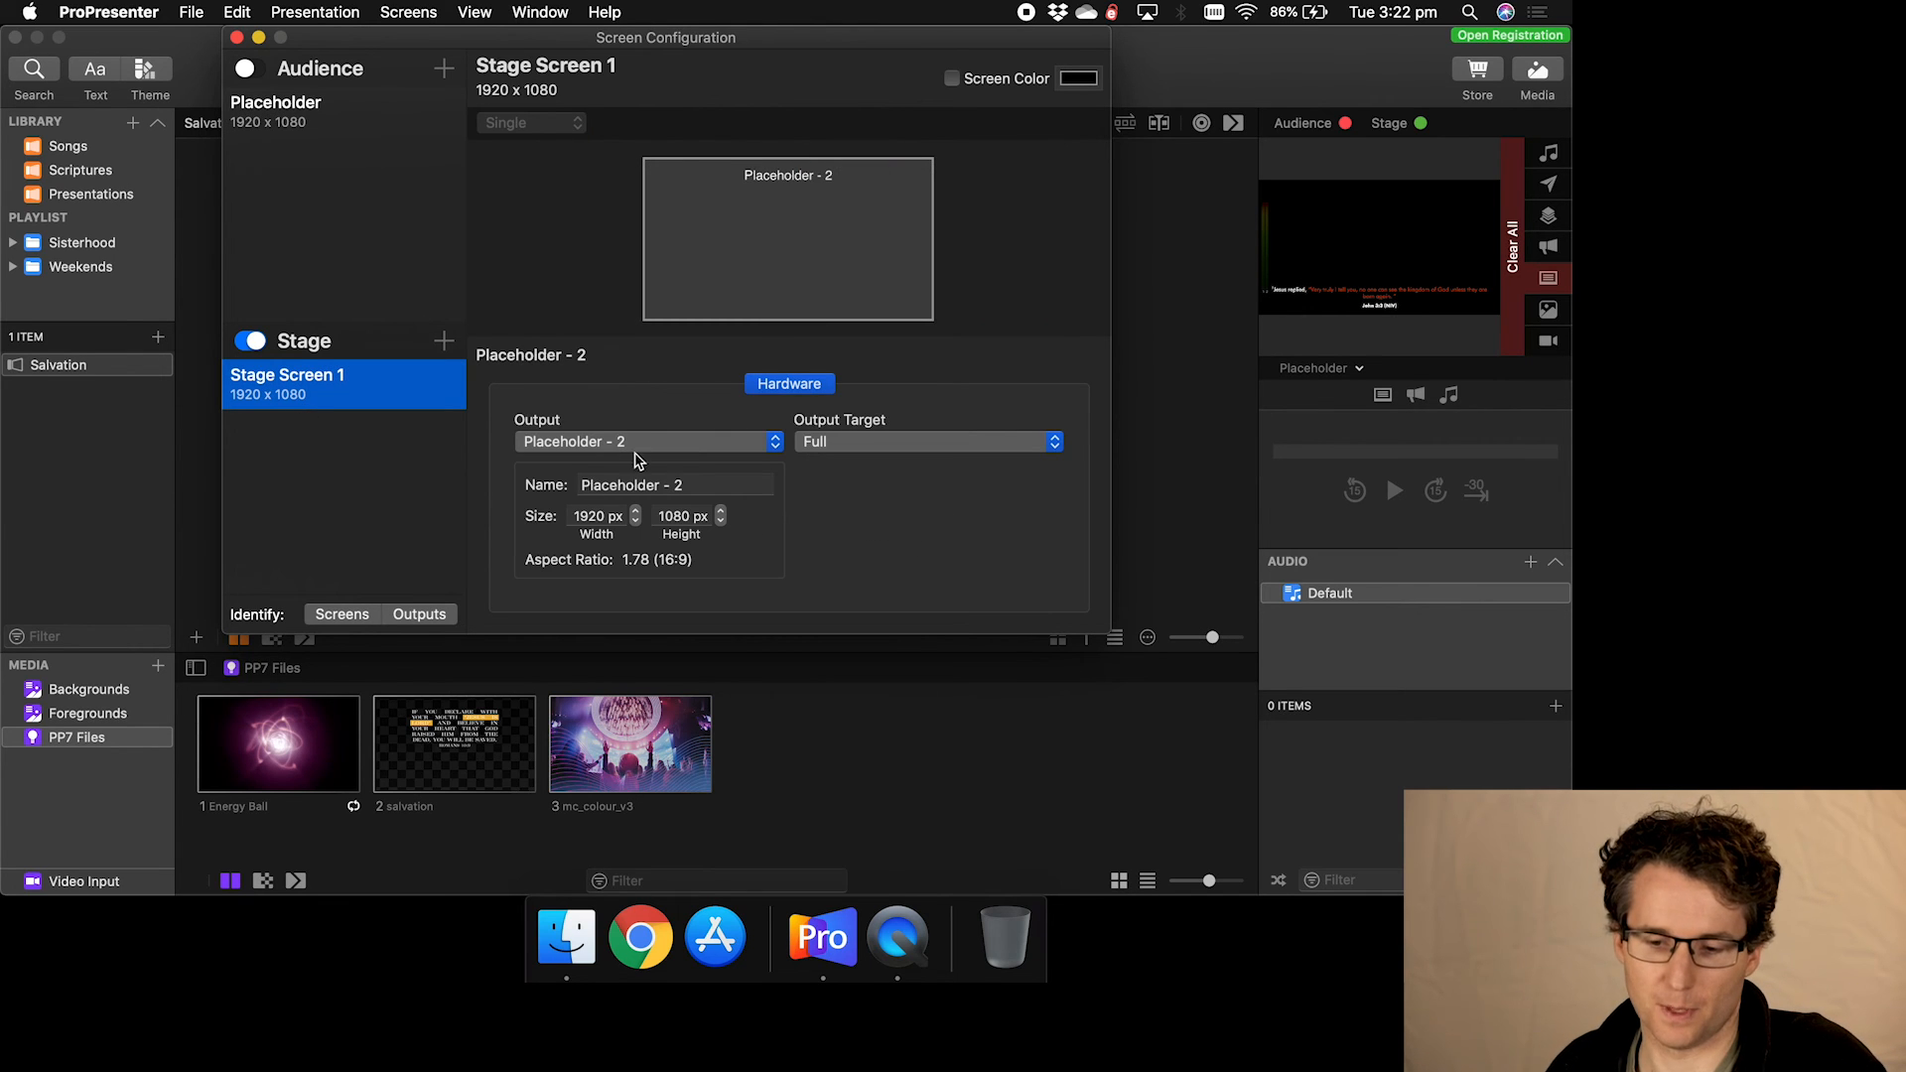
left_click(670, 446)
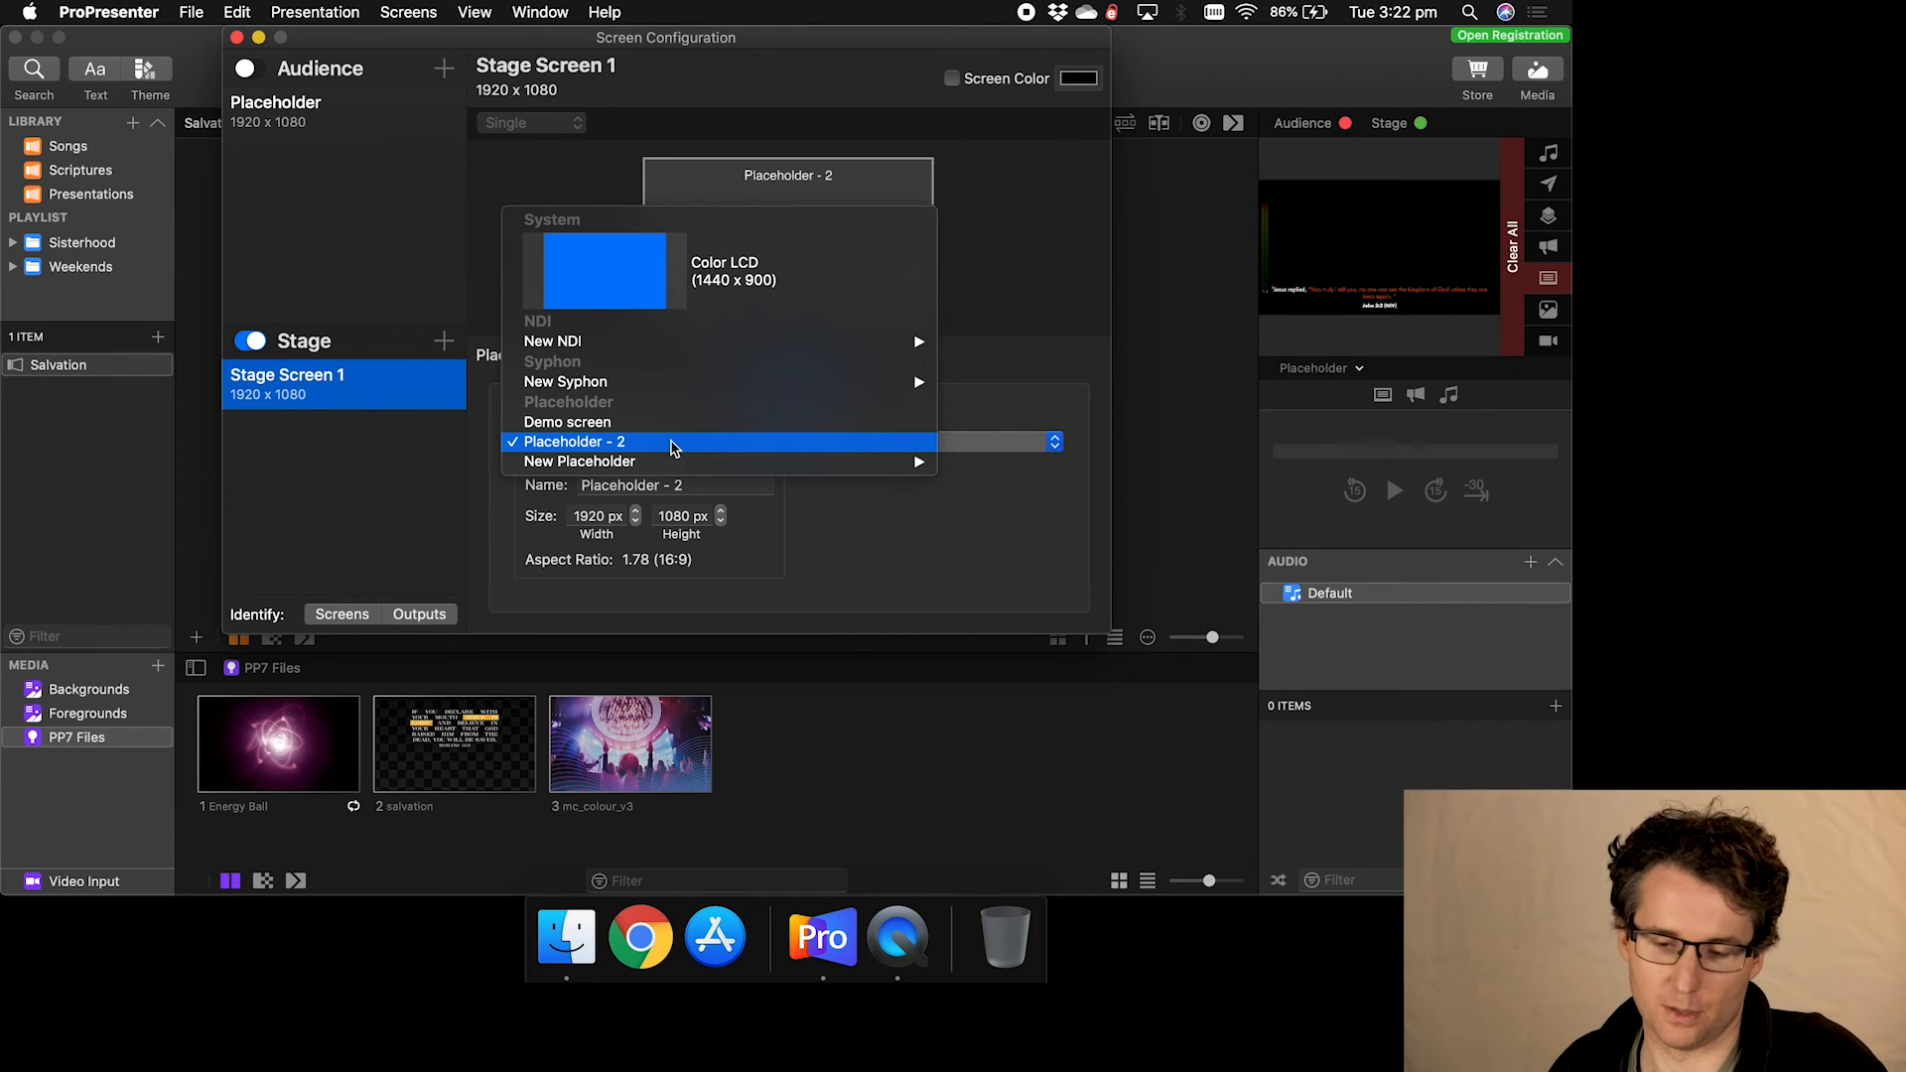
left_click(645, 443)
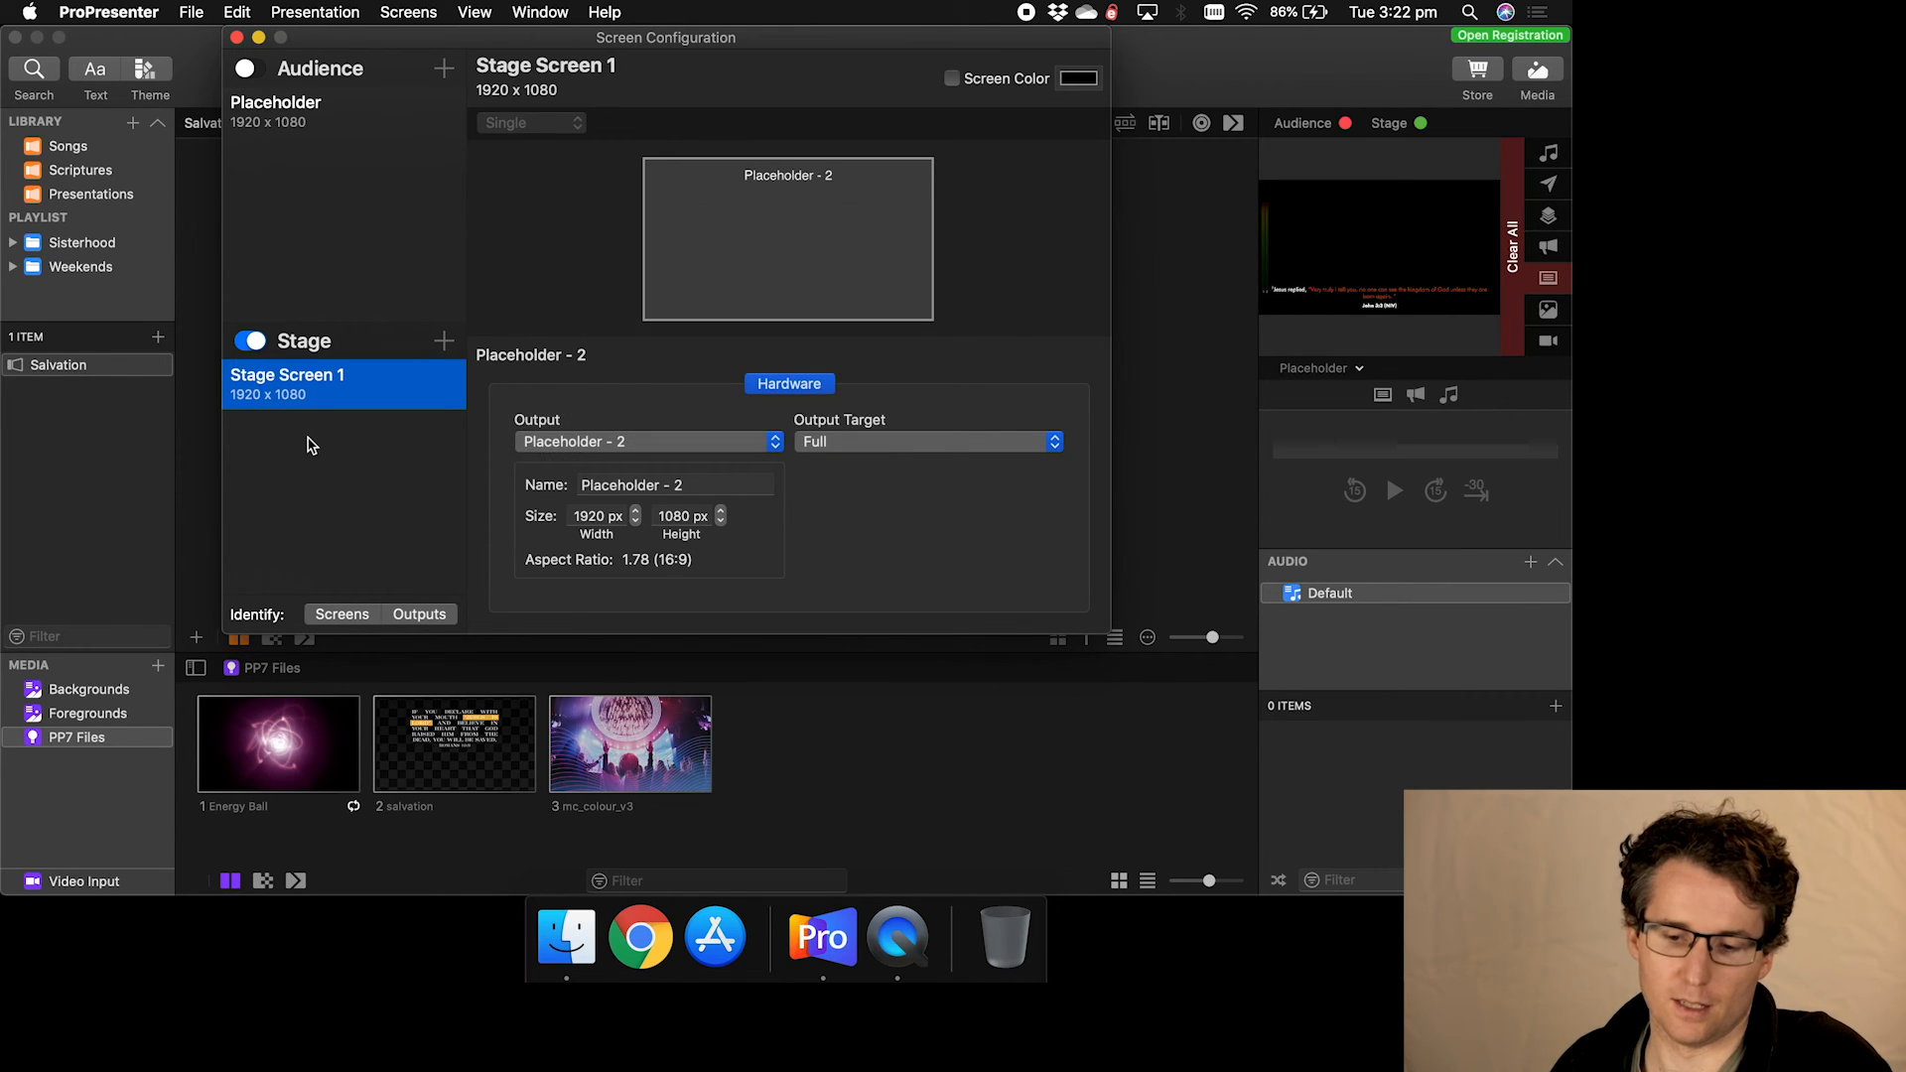
left_click(616, 444)
mouse_move(621, 469)
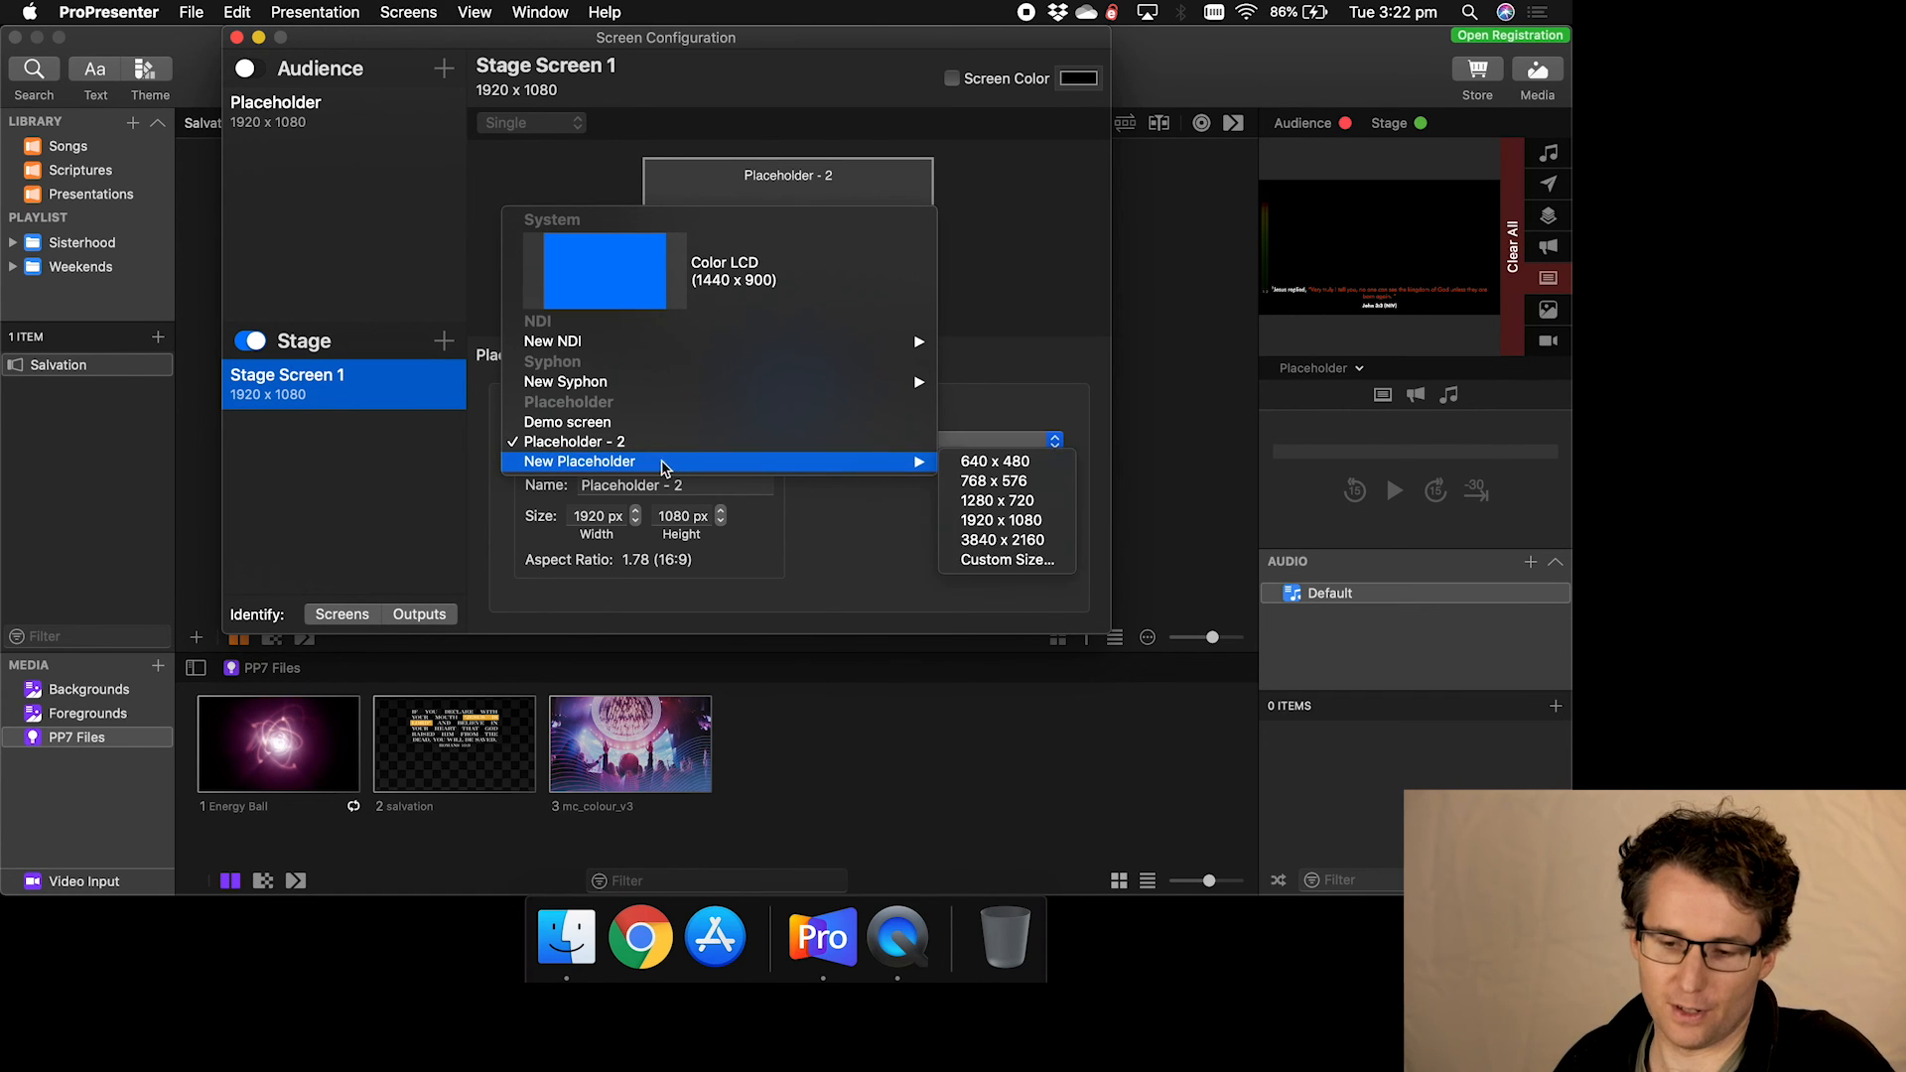
left_click(367, 508)
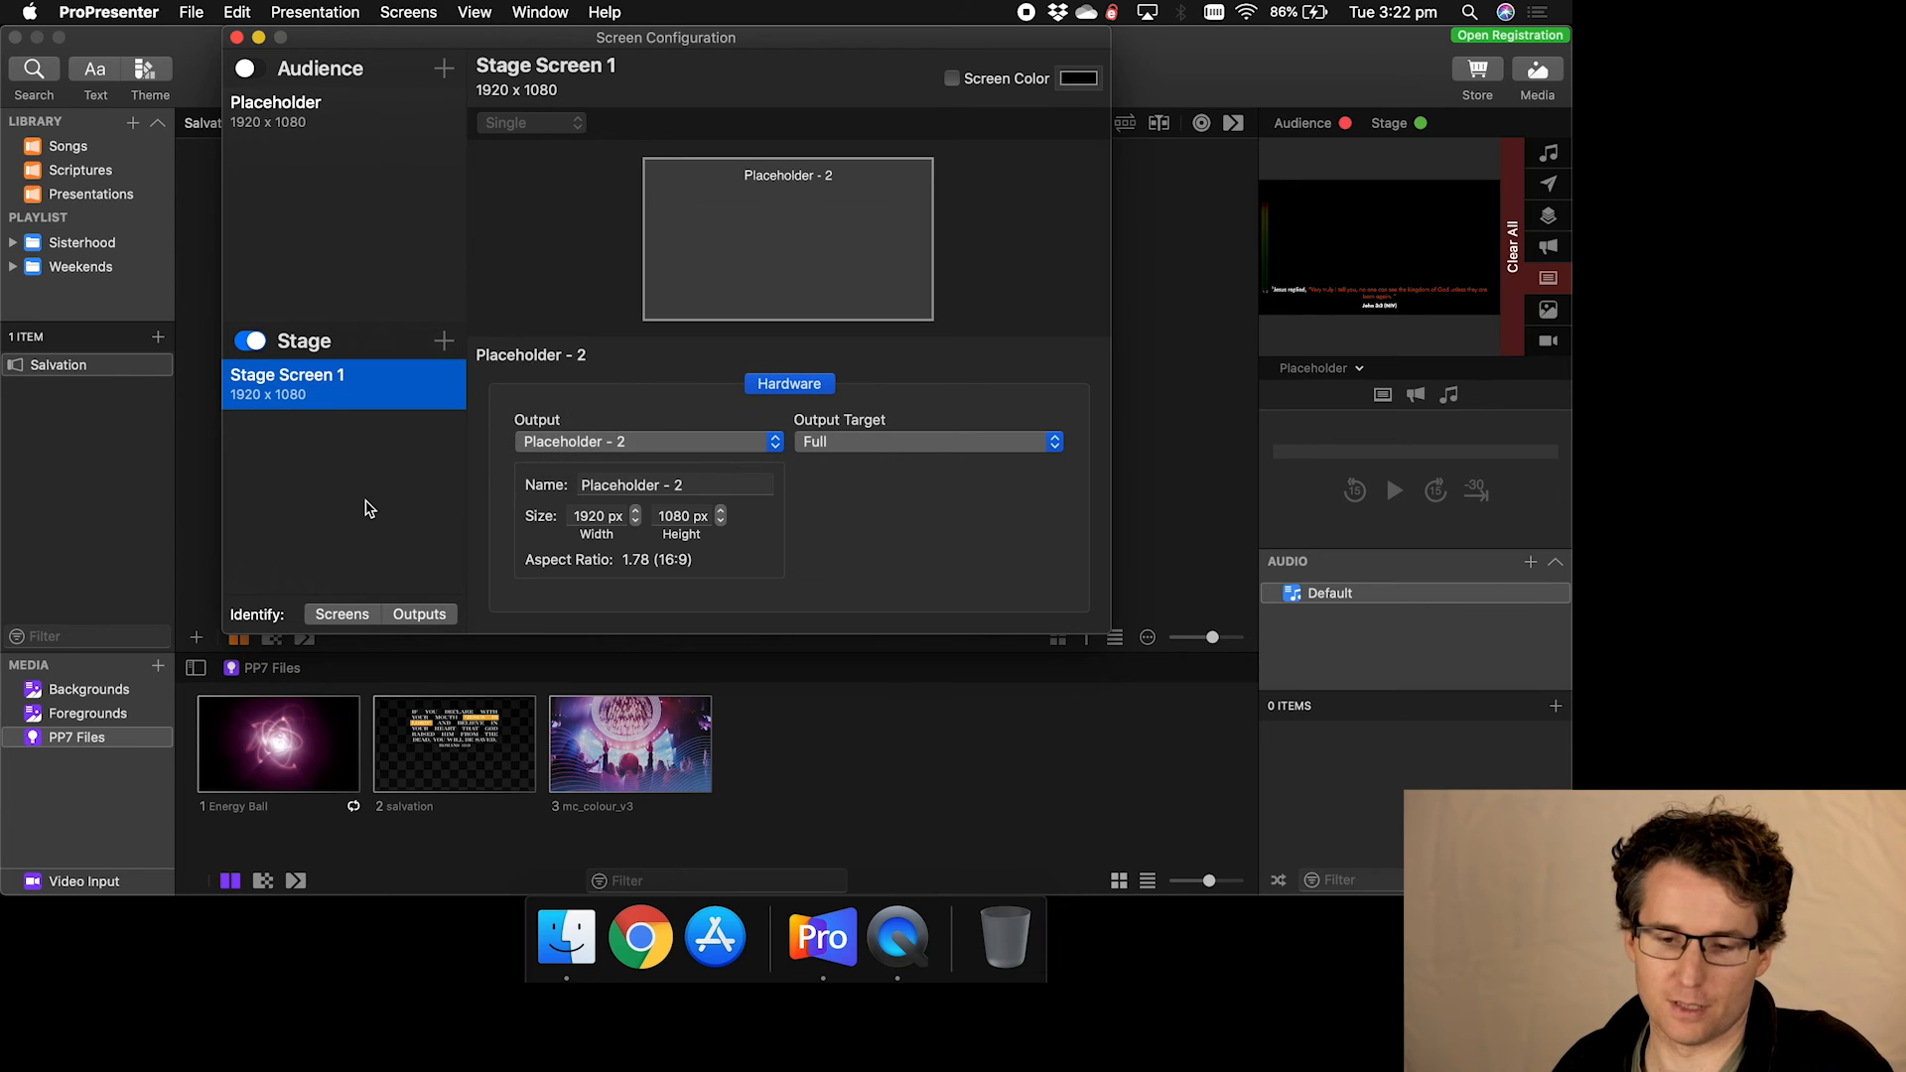
- Toggle the Stage screen off and back on, then switch on the Audience screen
left_click(249, 341)
left_click(249, 342)
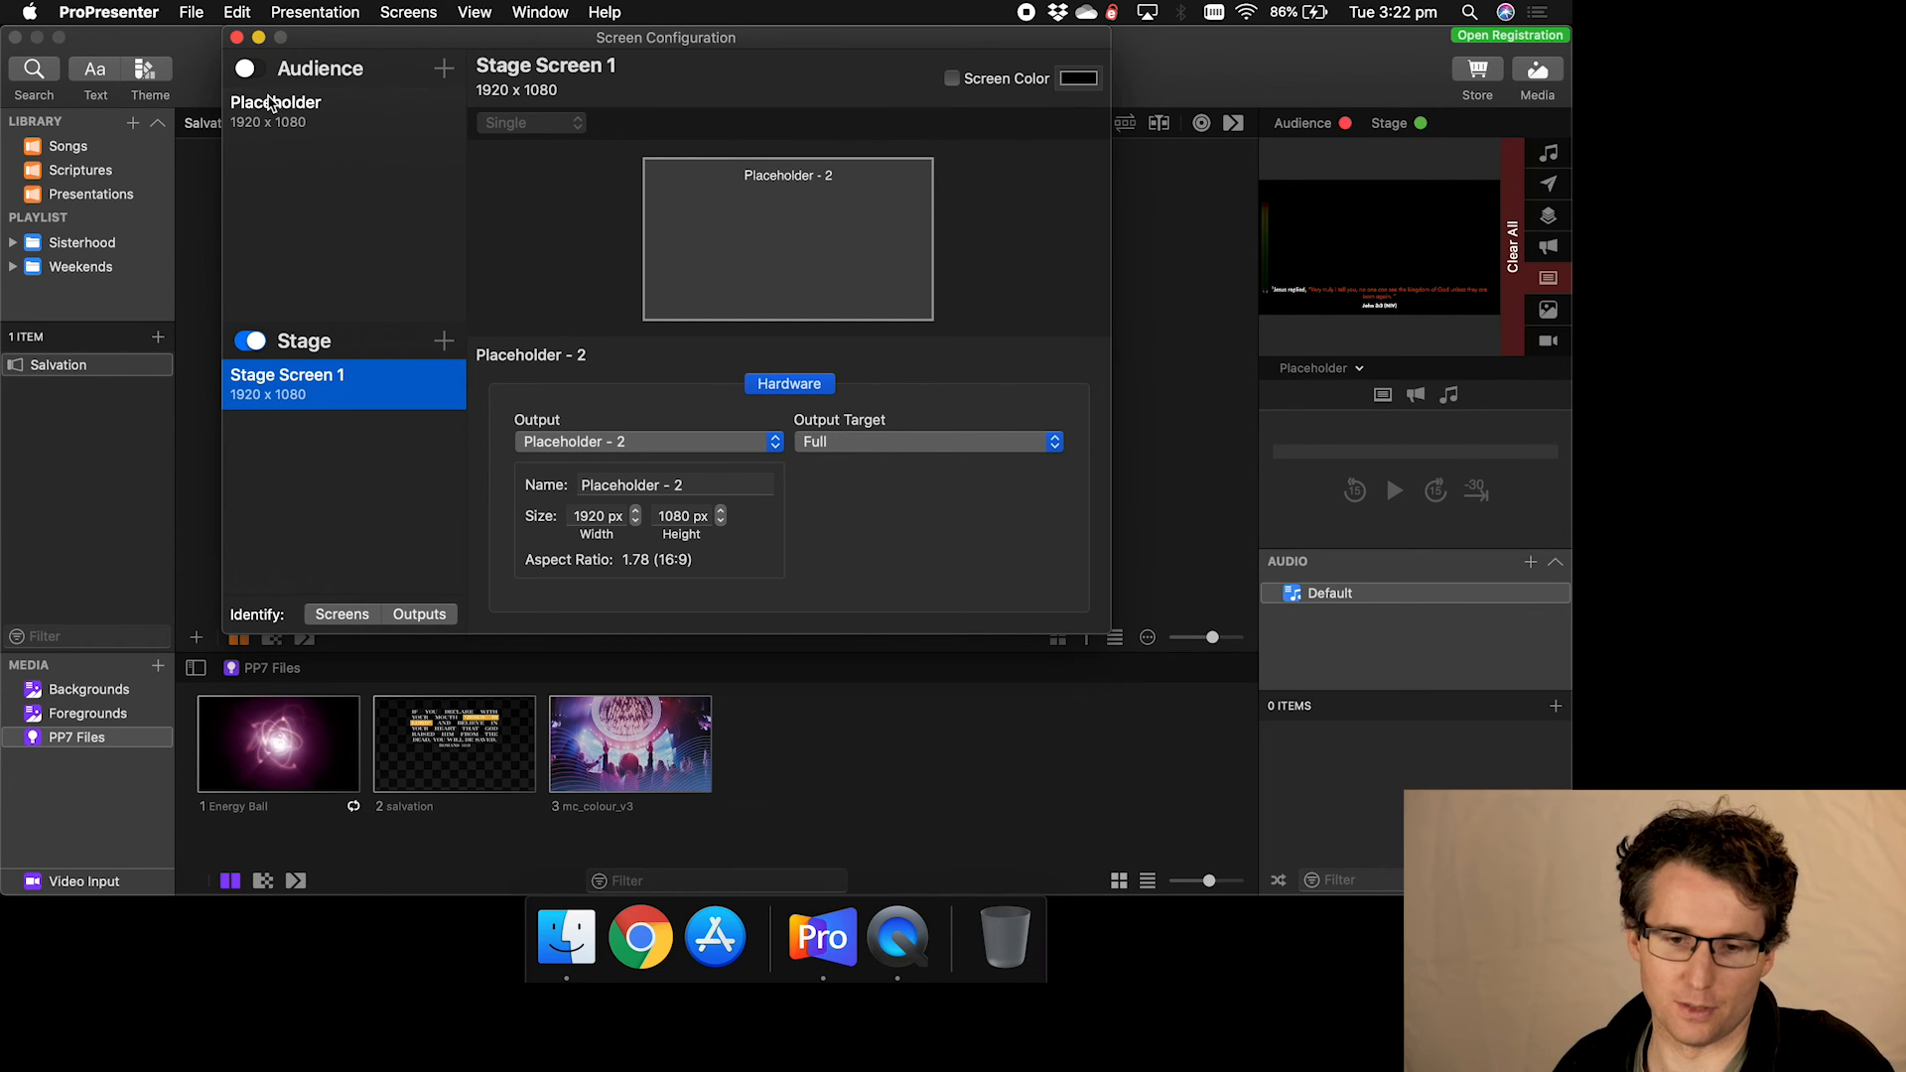
left_click(249, 69)
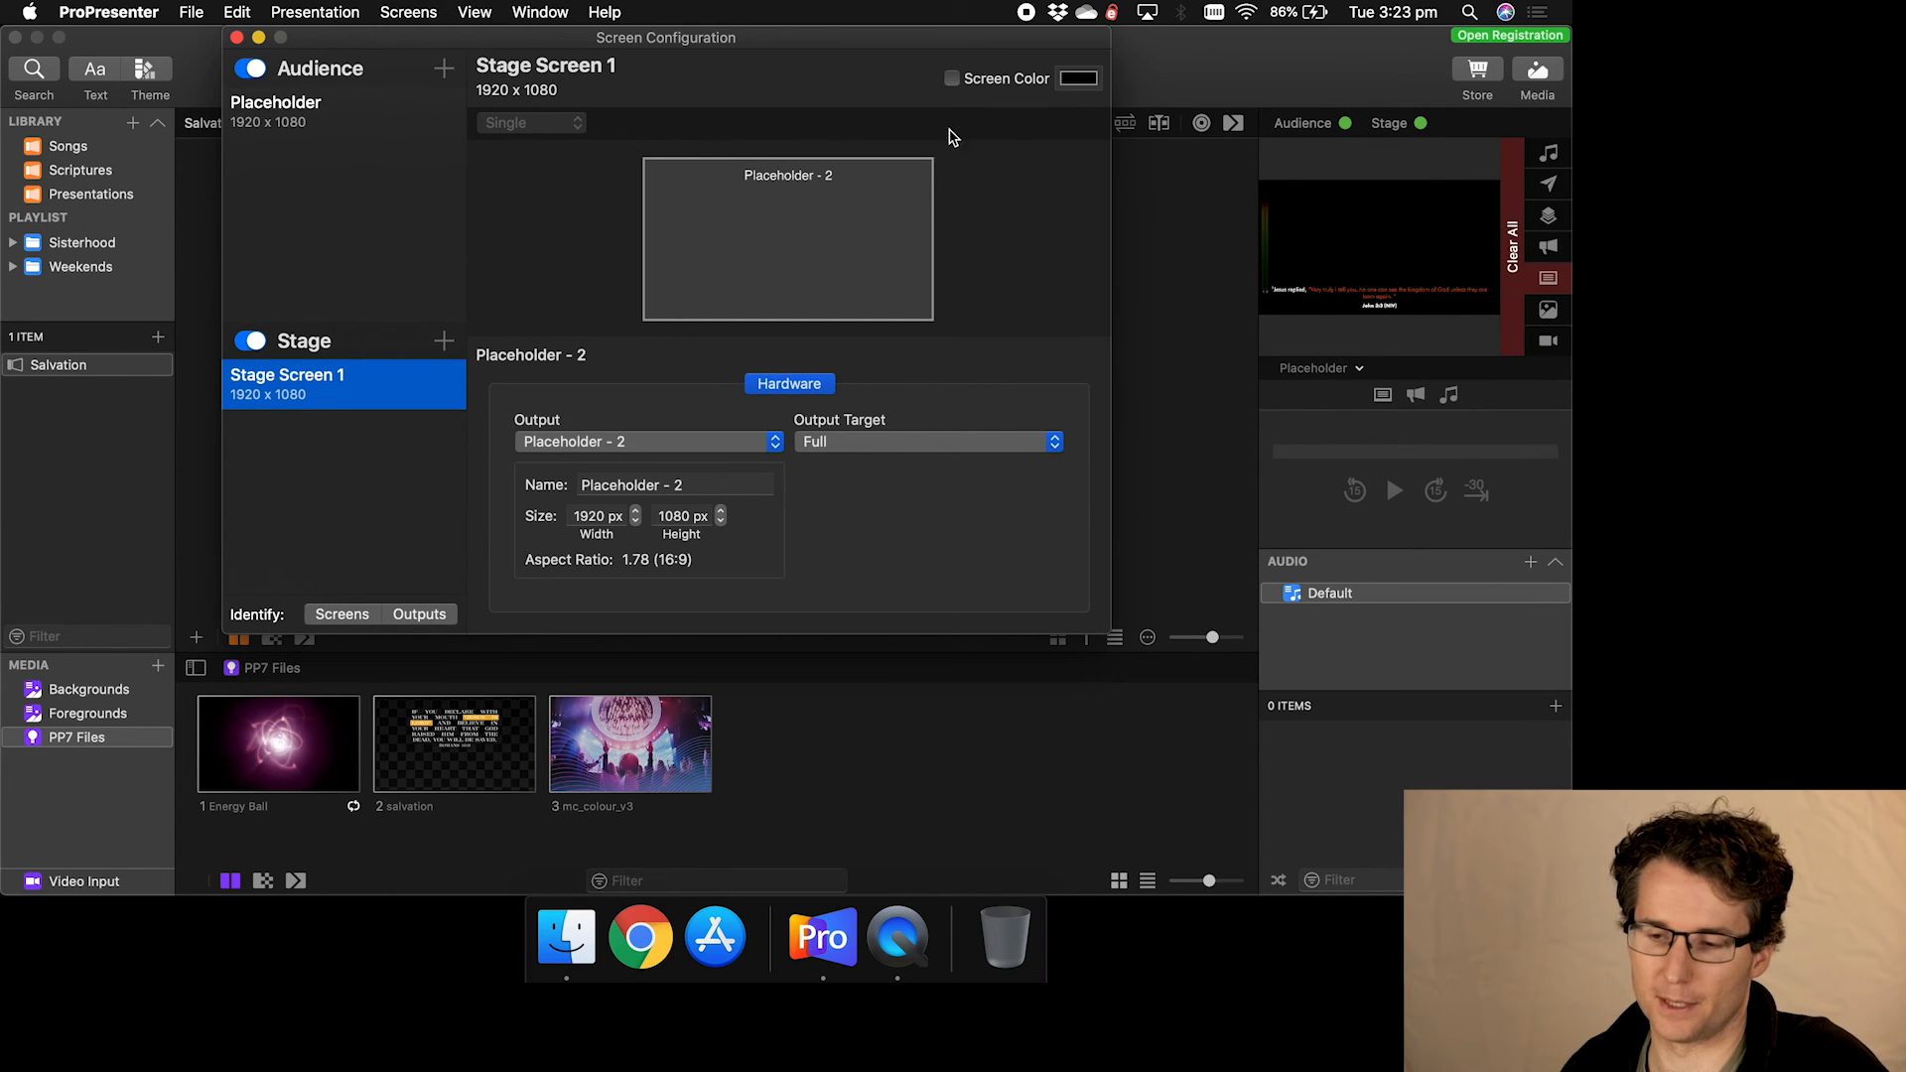
left_click(497, 67)
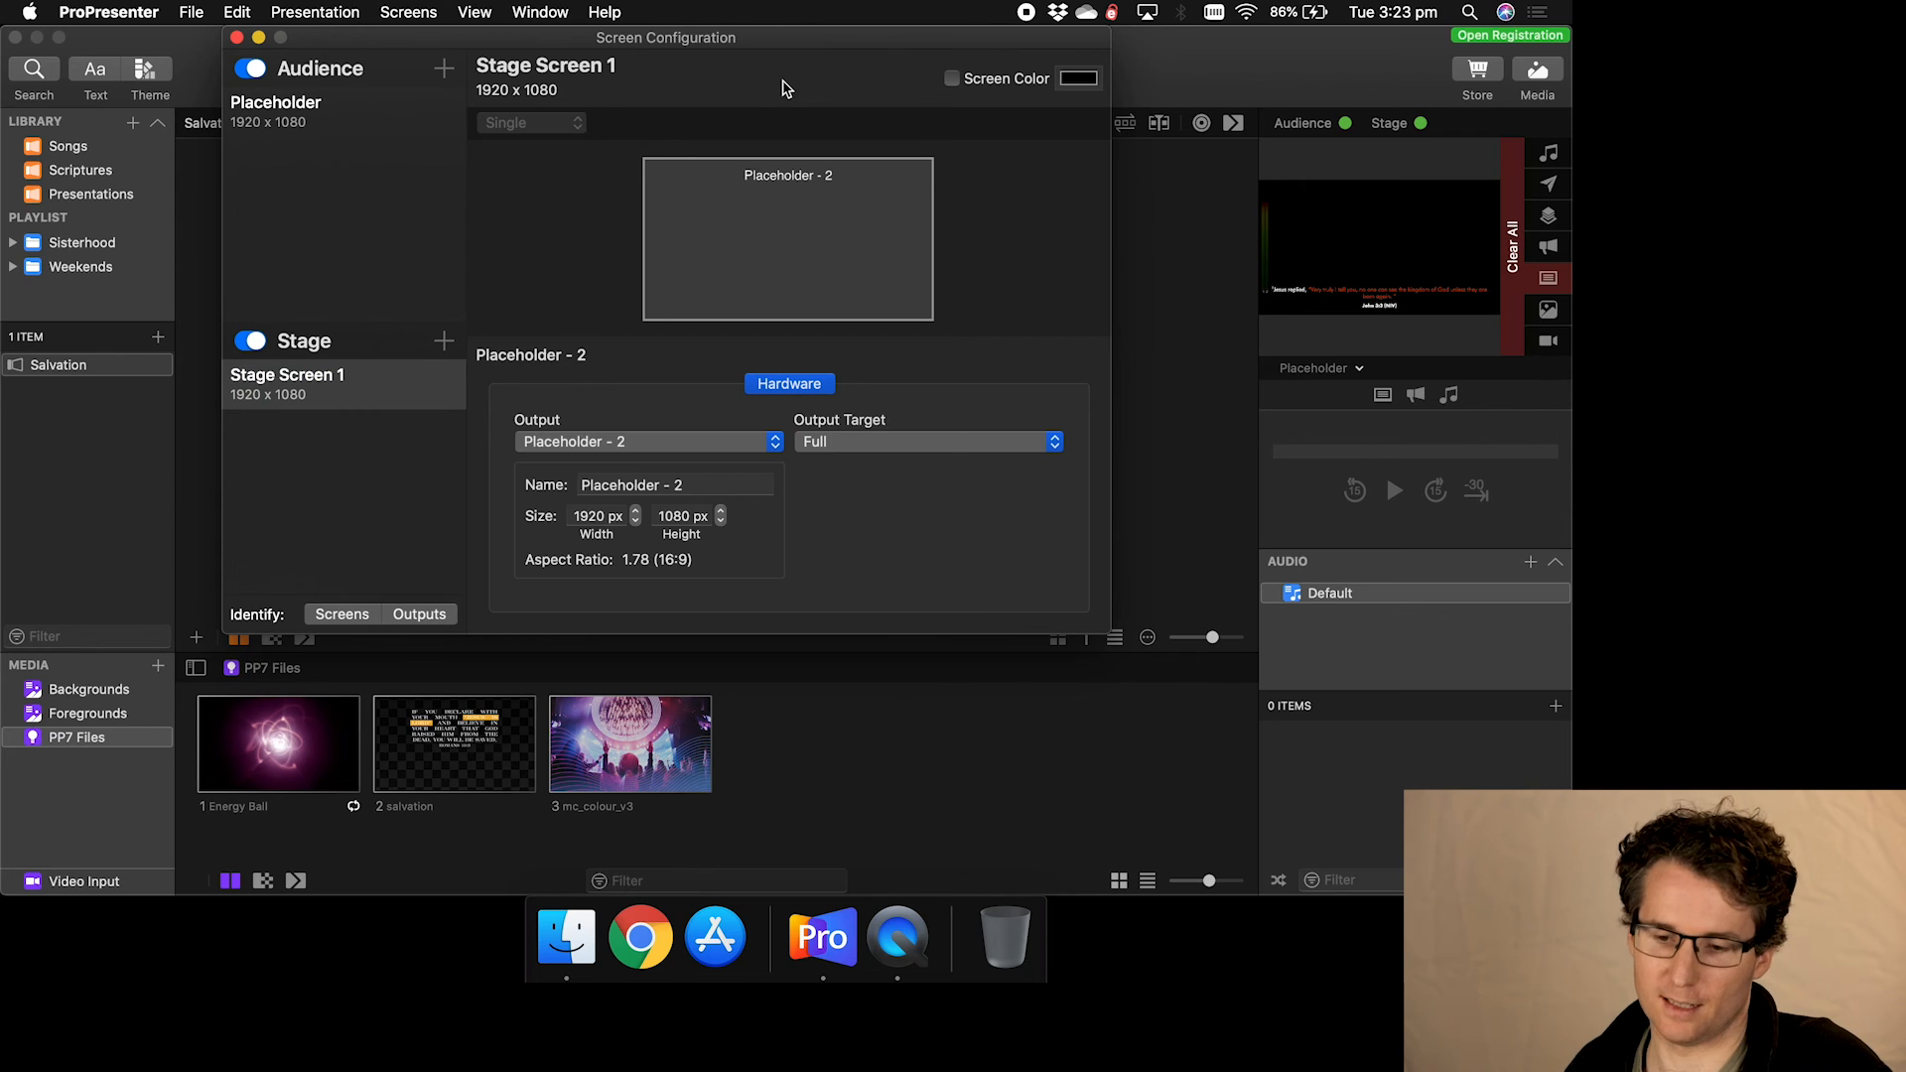
- Enable Screen Color for Stage Screen 1 and set it to Green from the named colours list
left_click(952, 79)
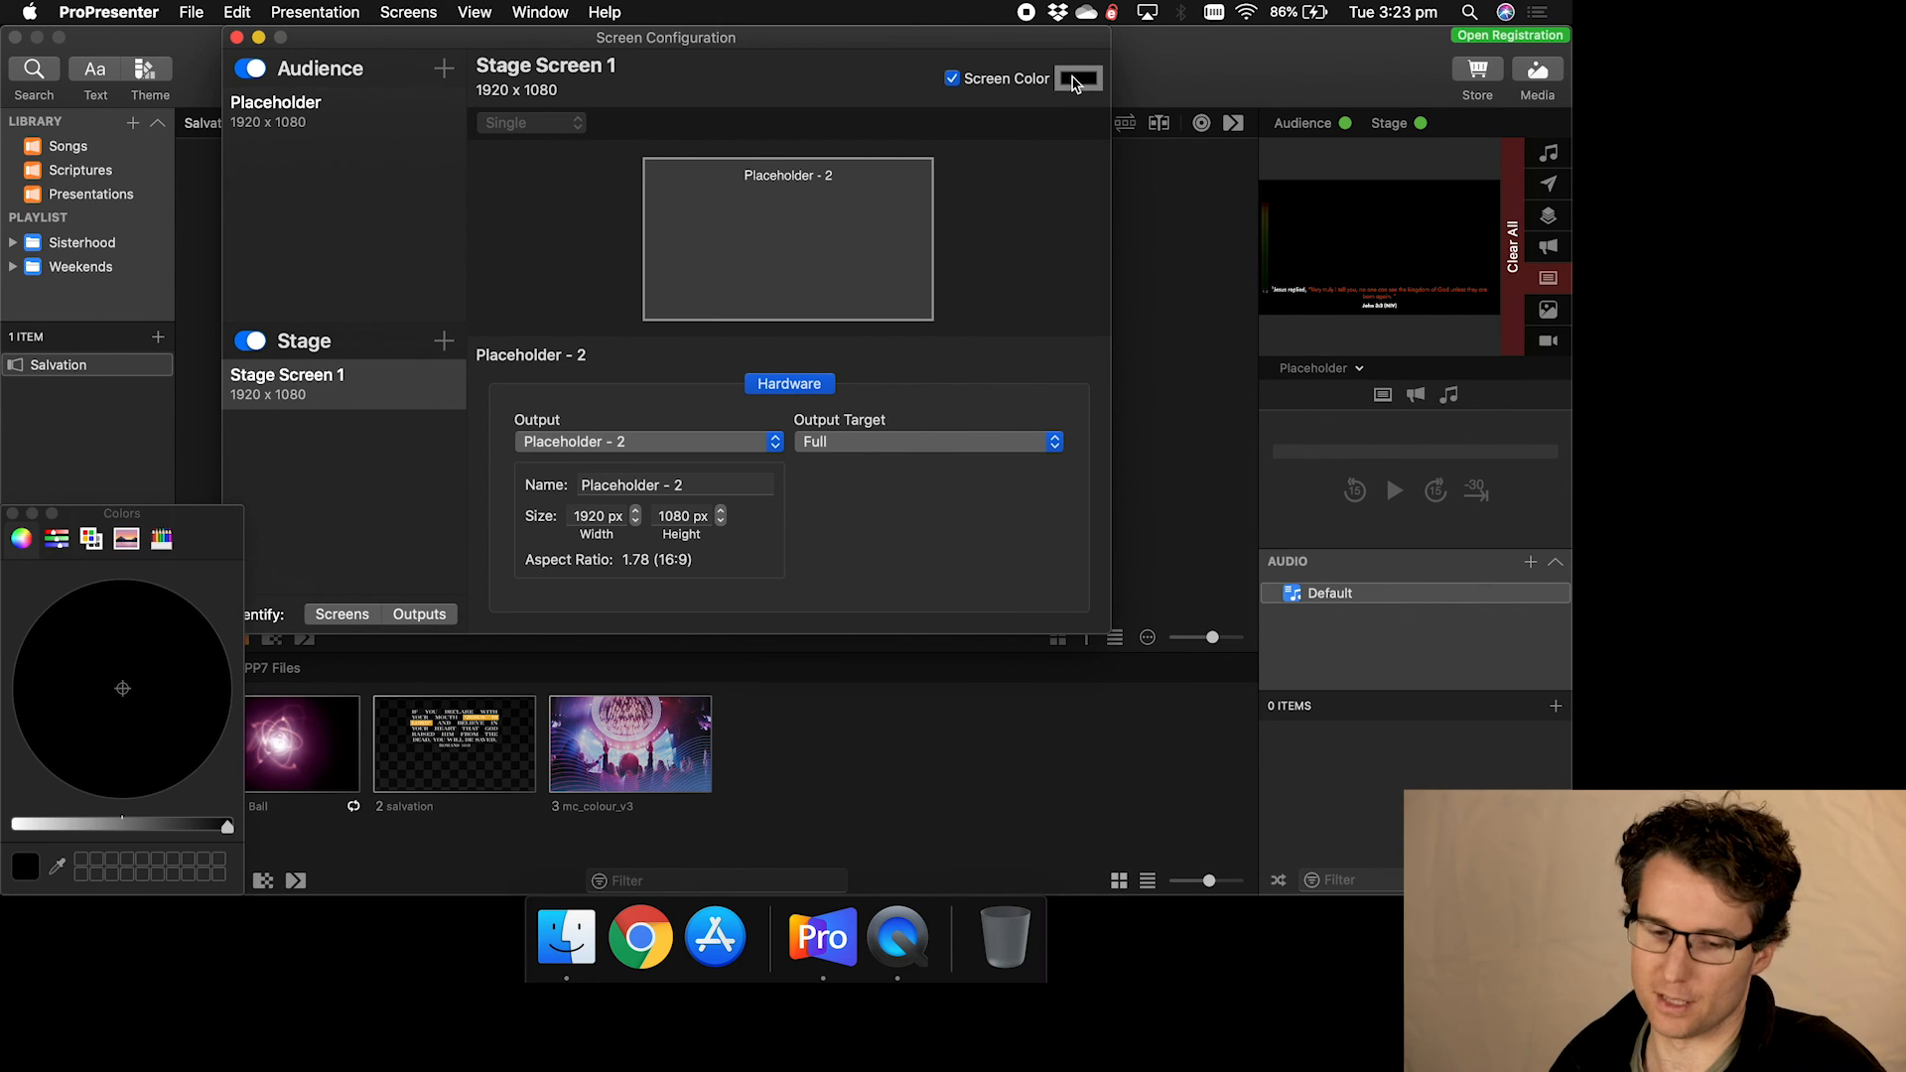
left_click_drag(93, 522, 400, 309)
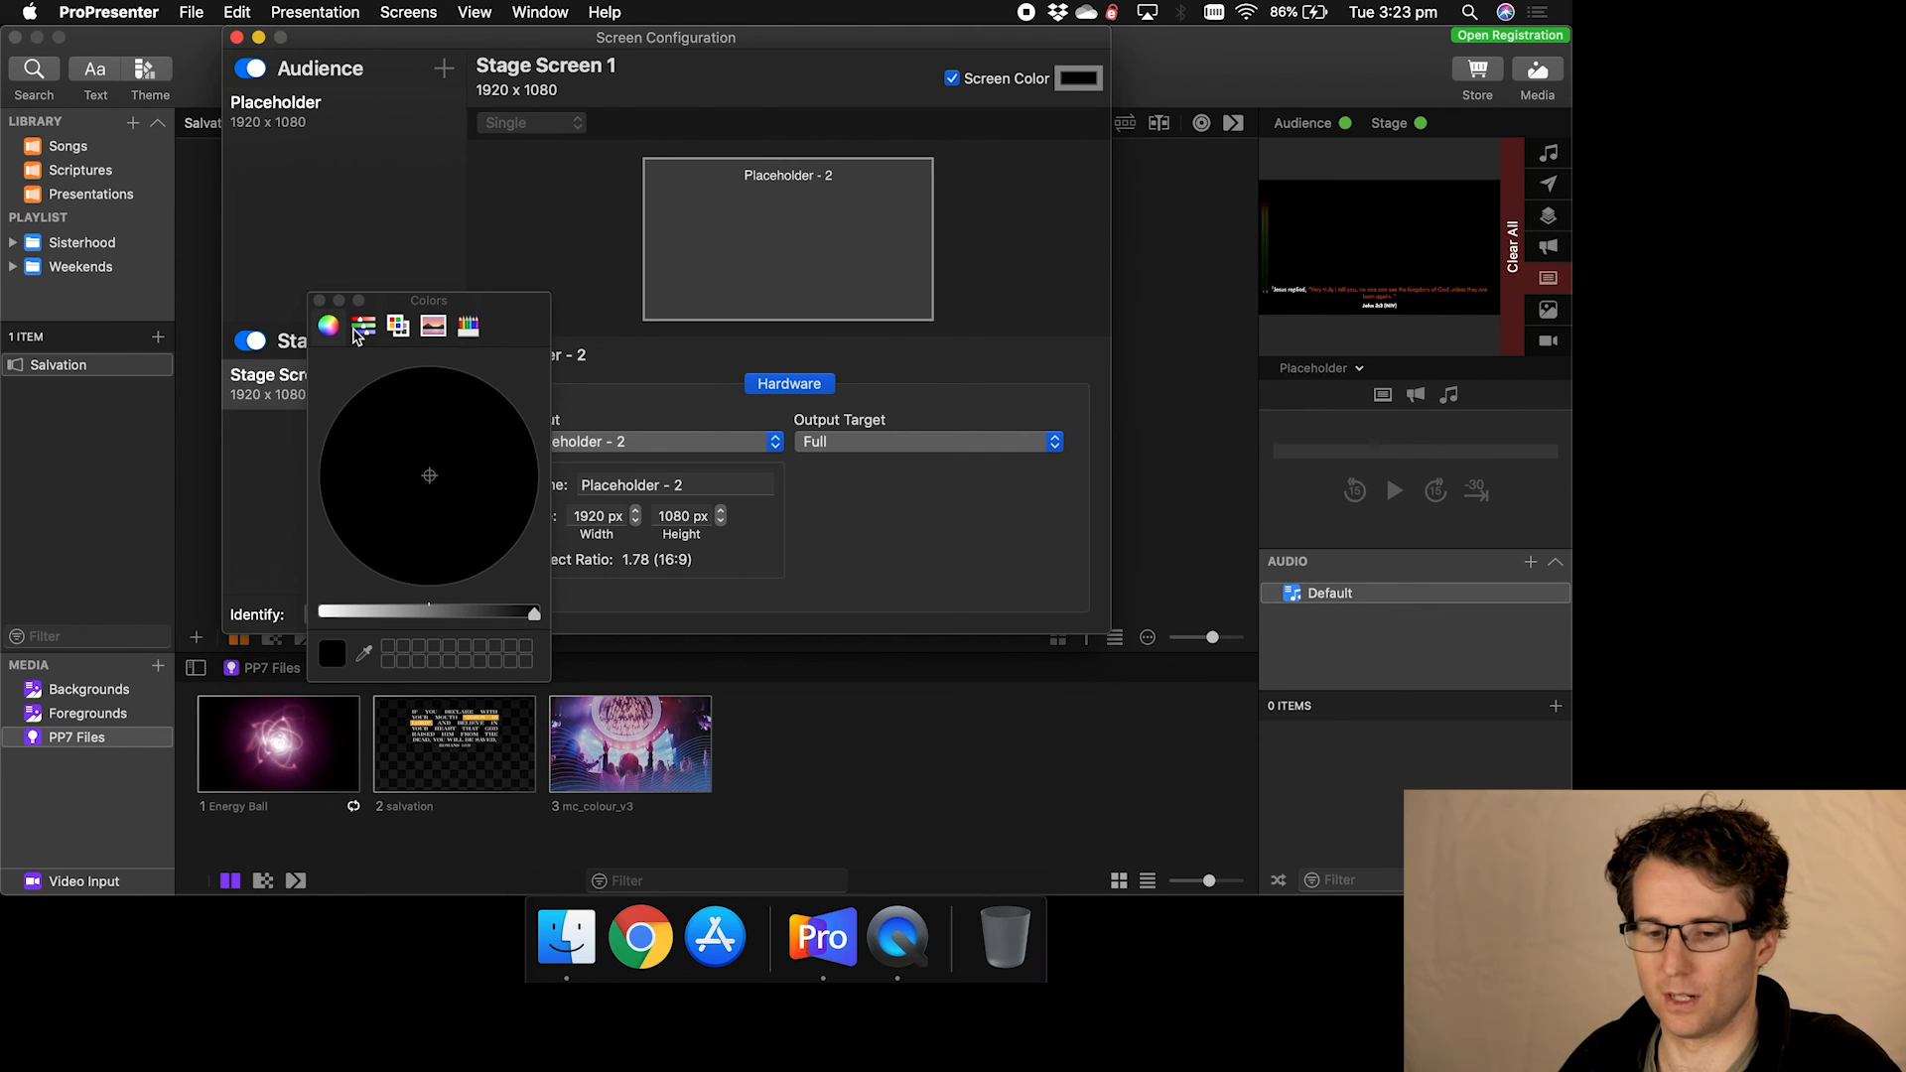
left_click(360, 331)
left_click(397, 326)
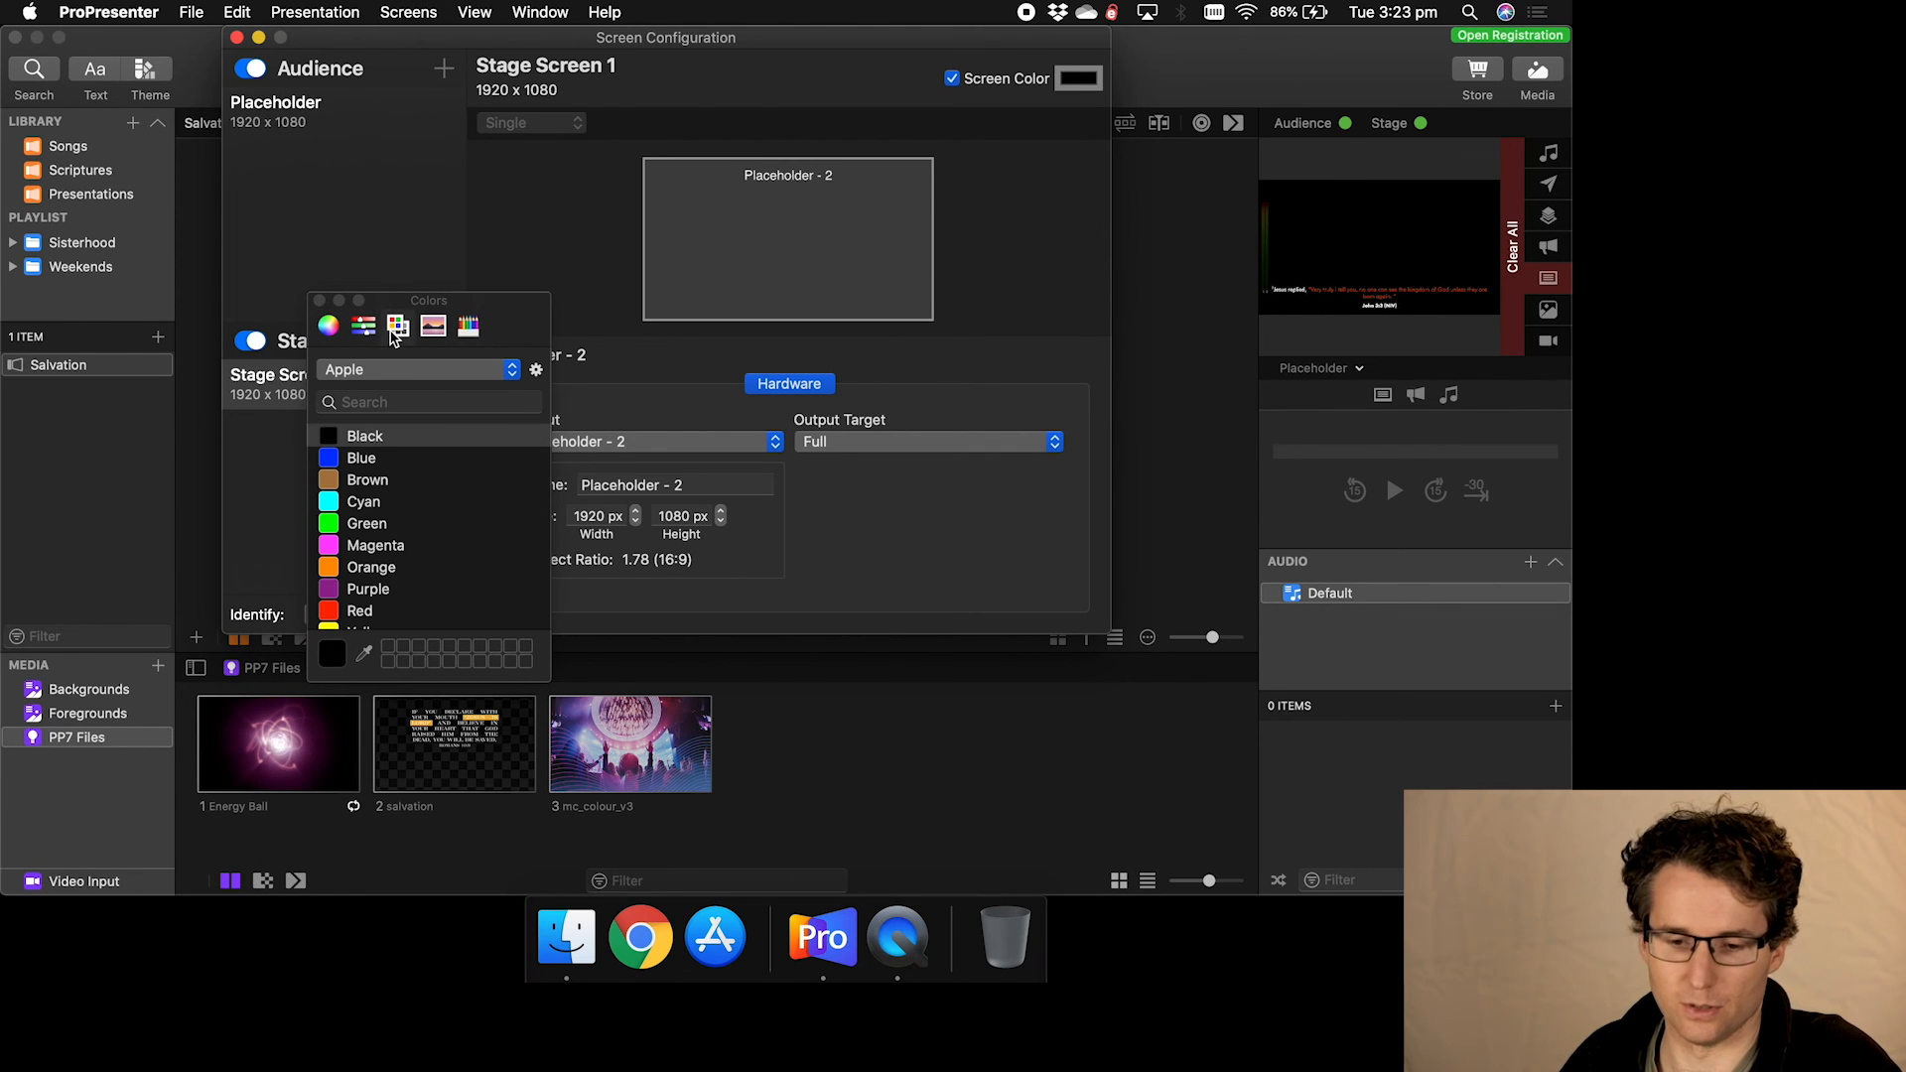
left_click(367, 523)
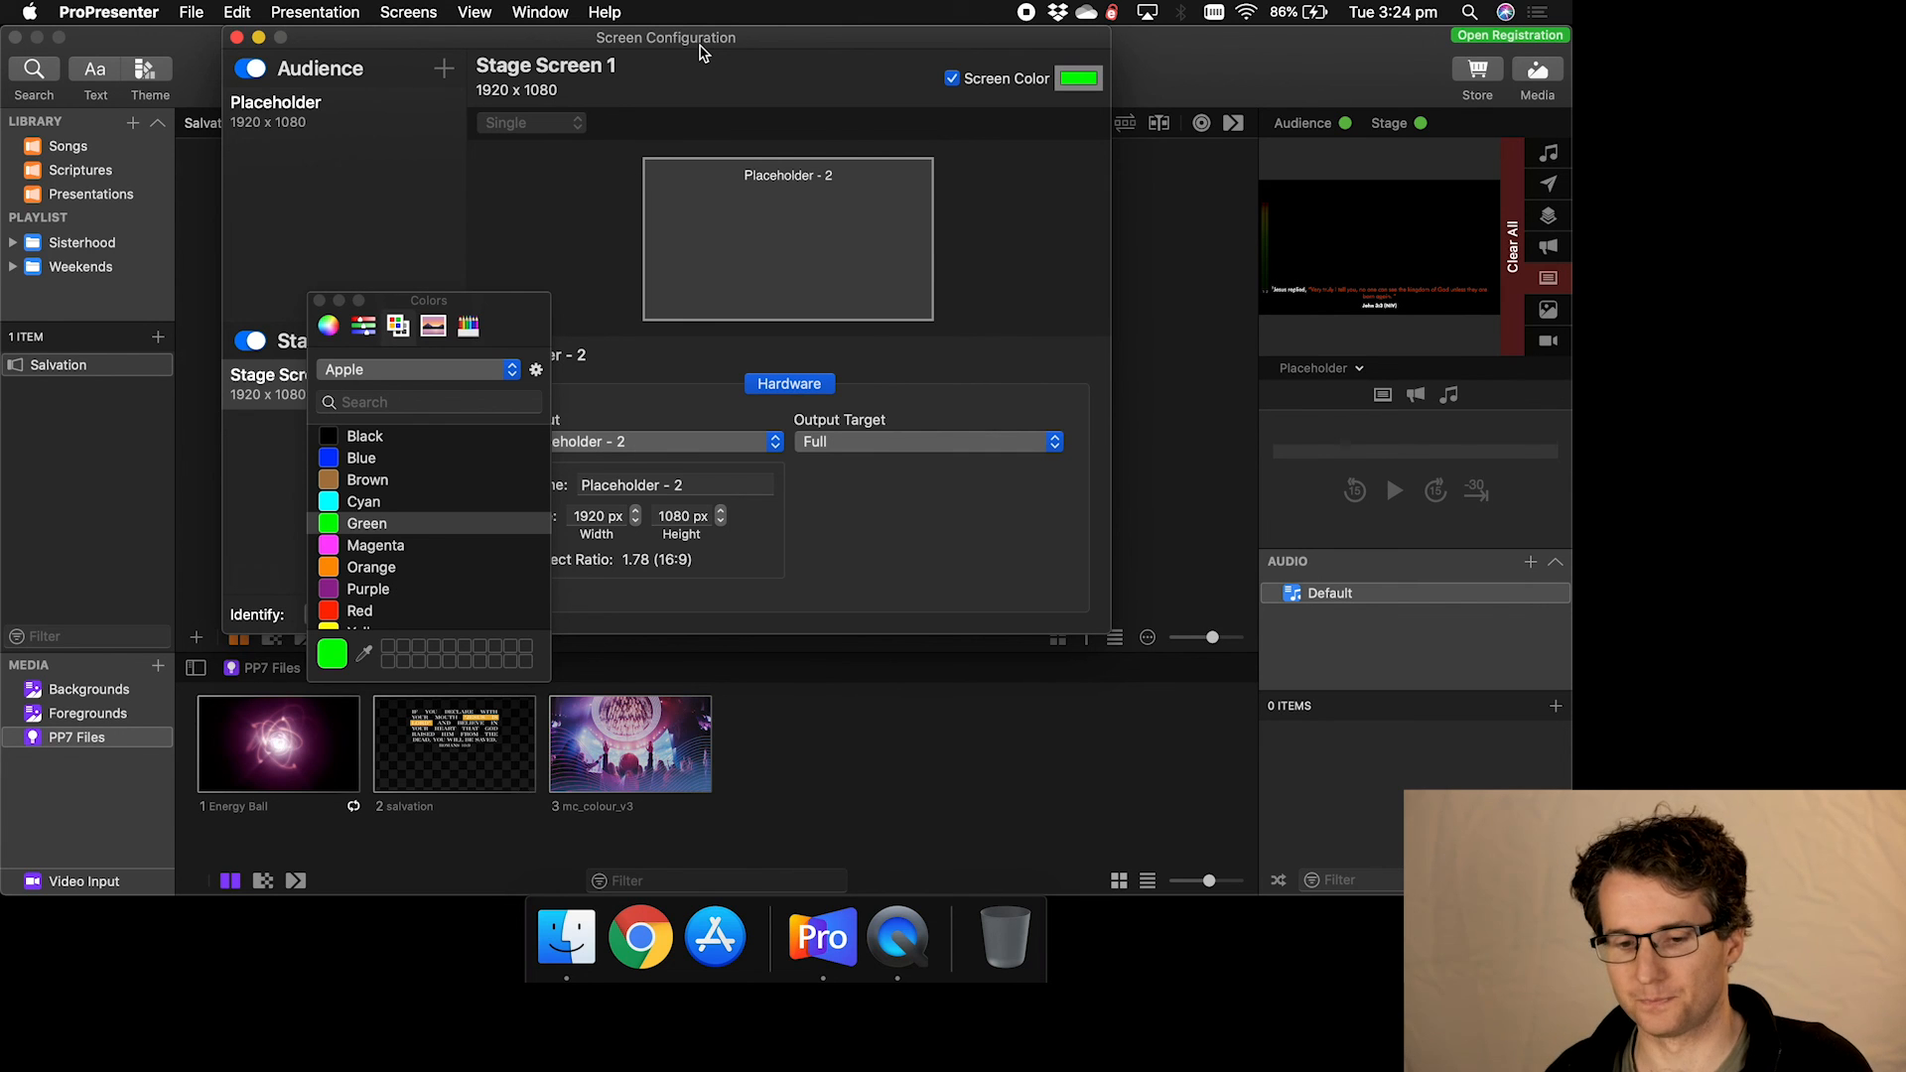
left_click(320, 300)
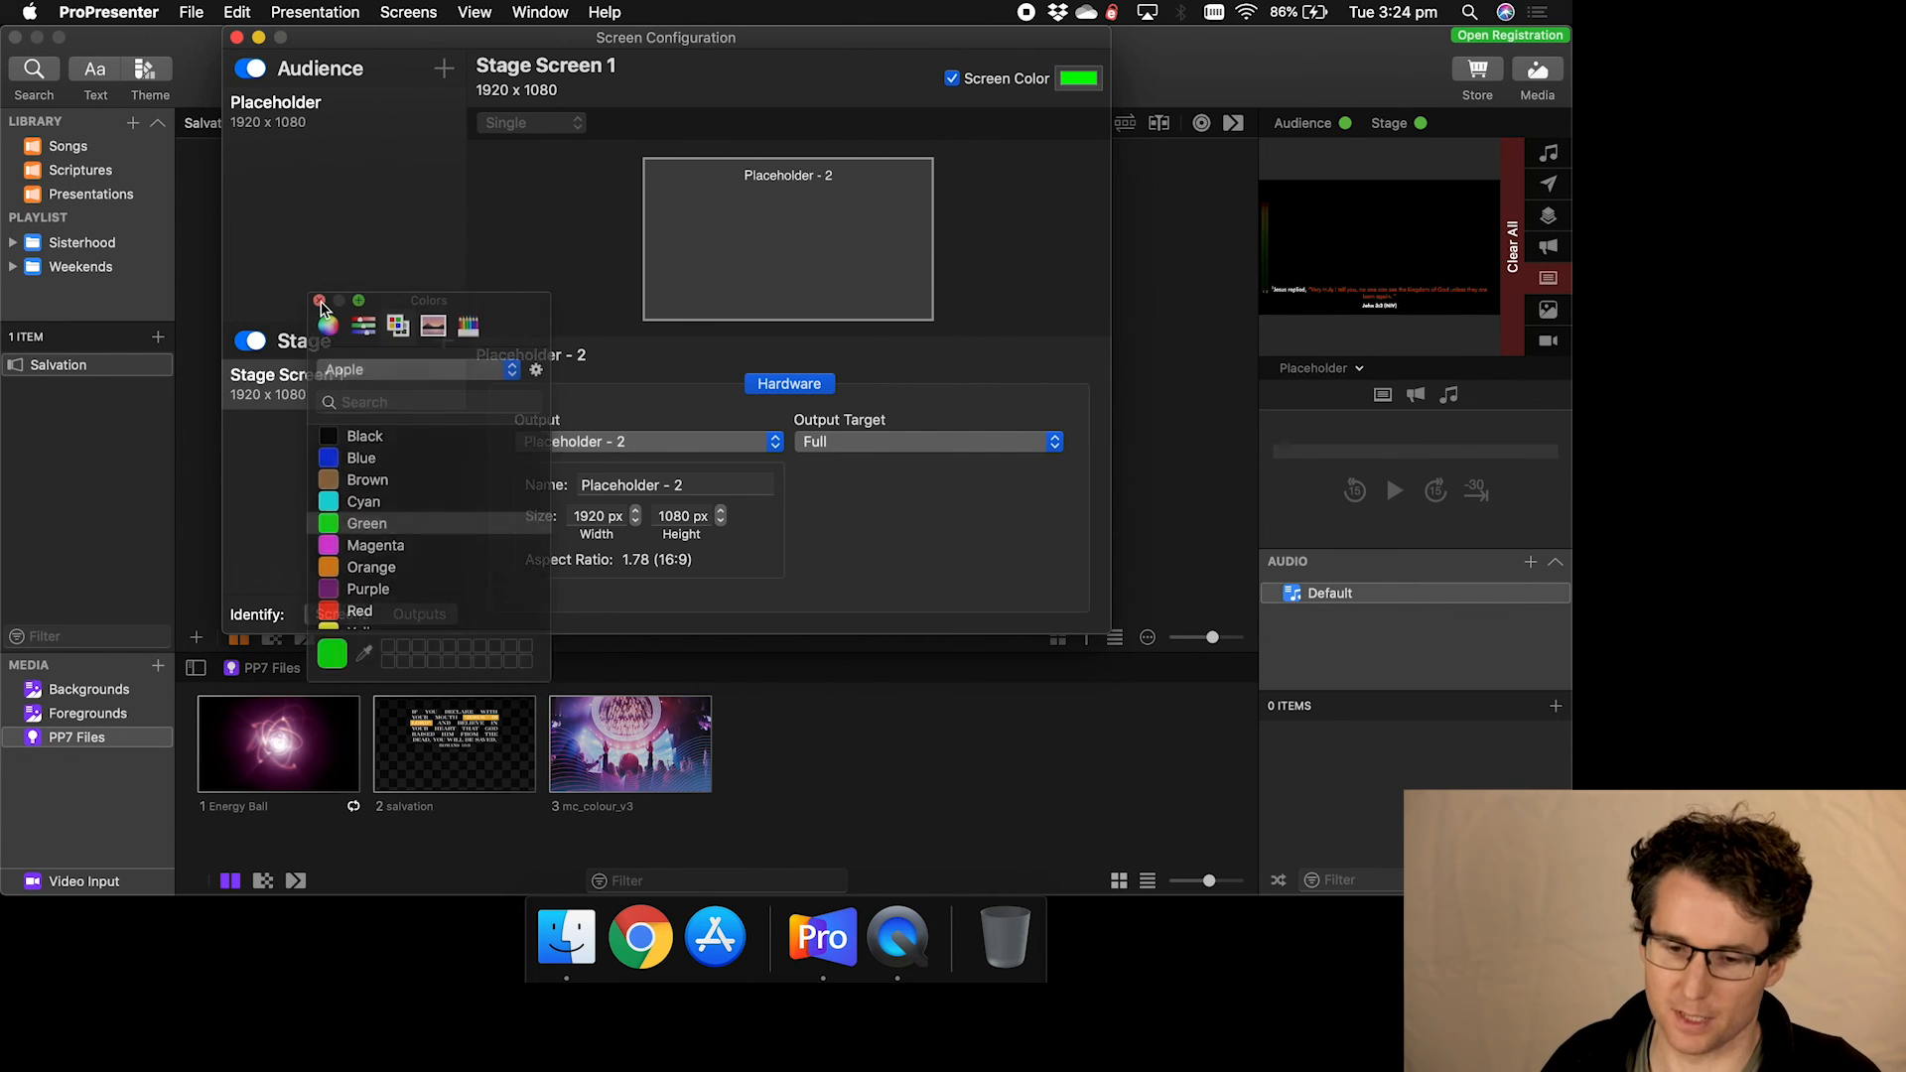
left_click(797, 61)
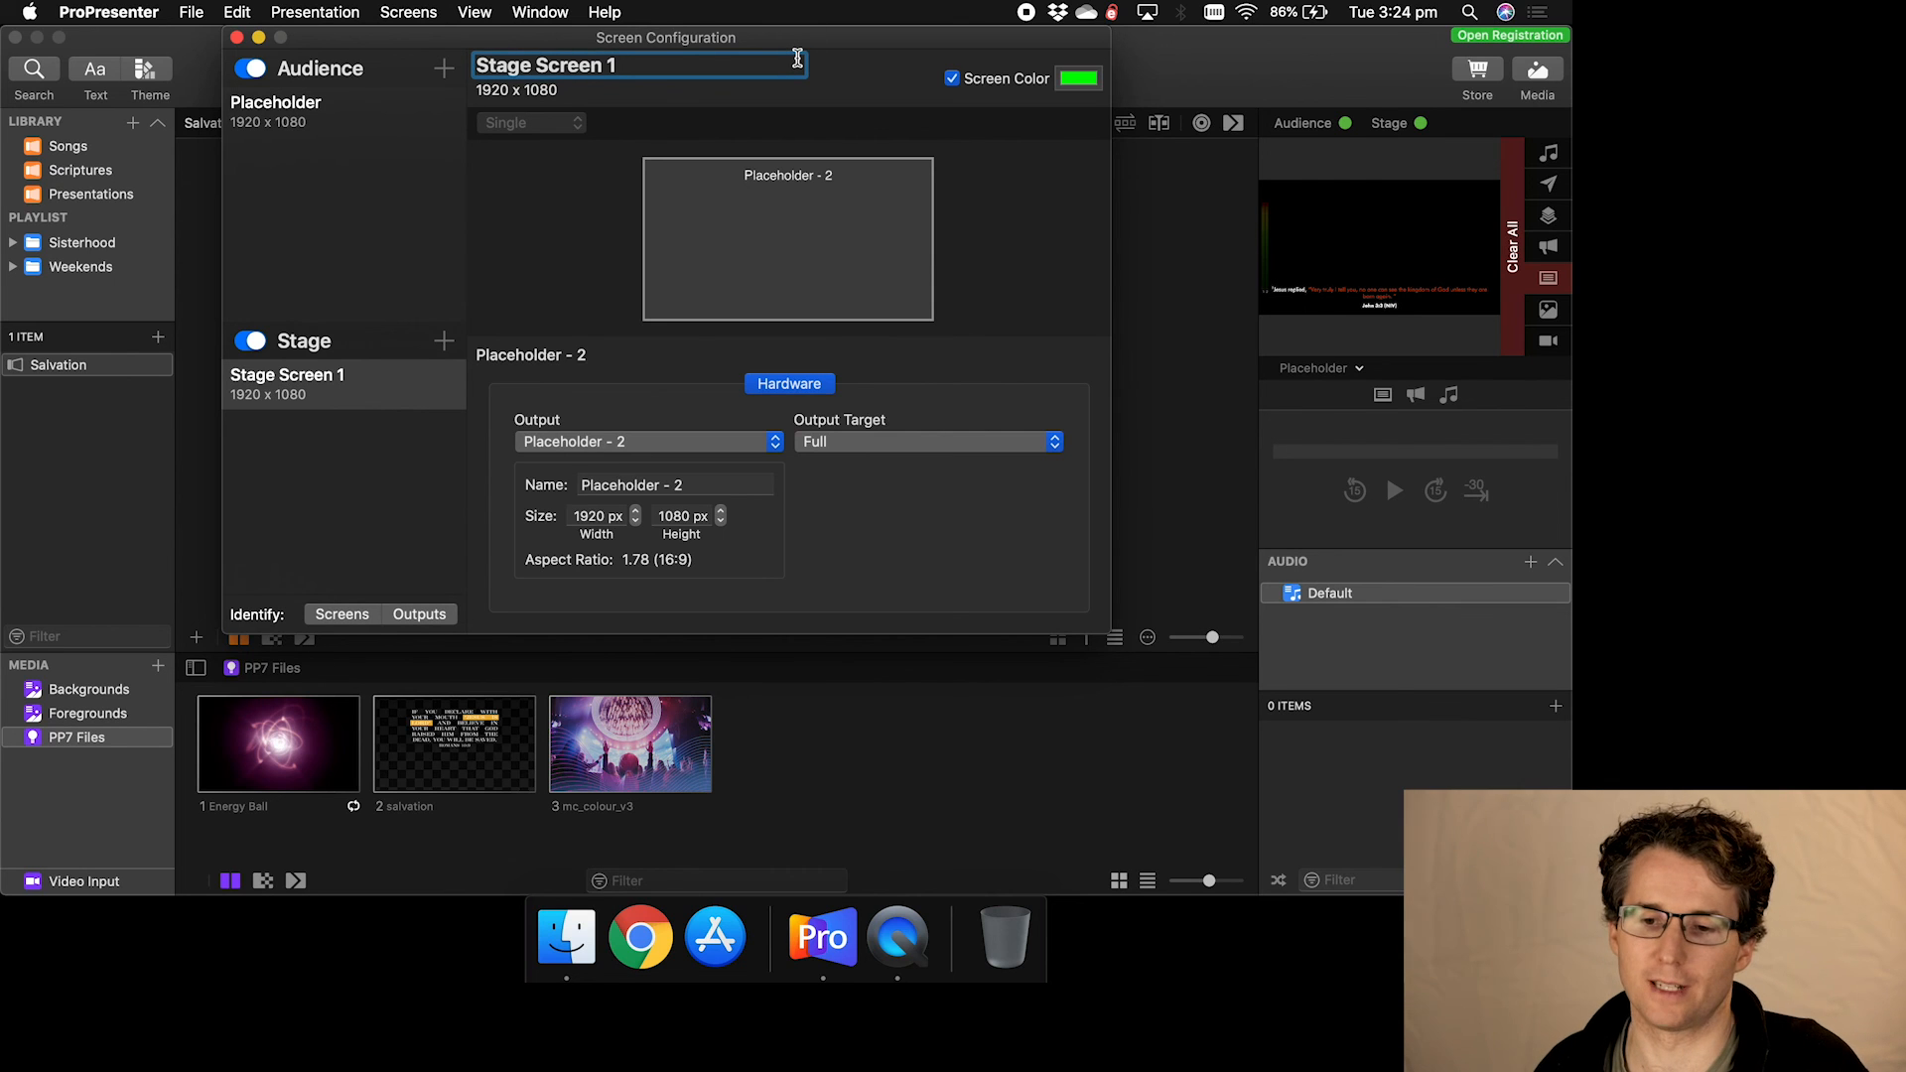